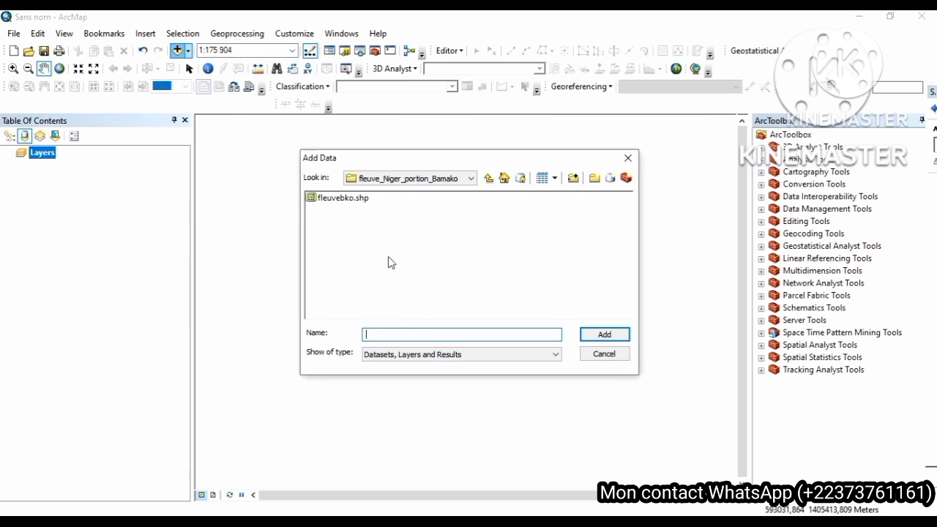
left_click(469, 182)
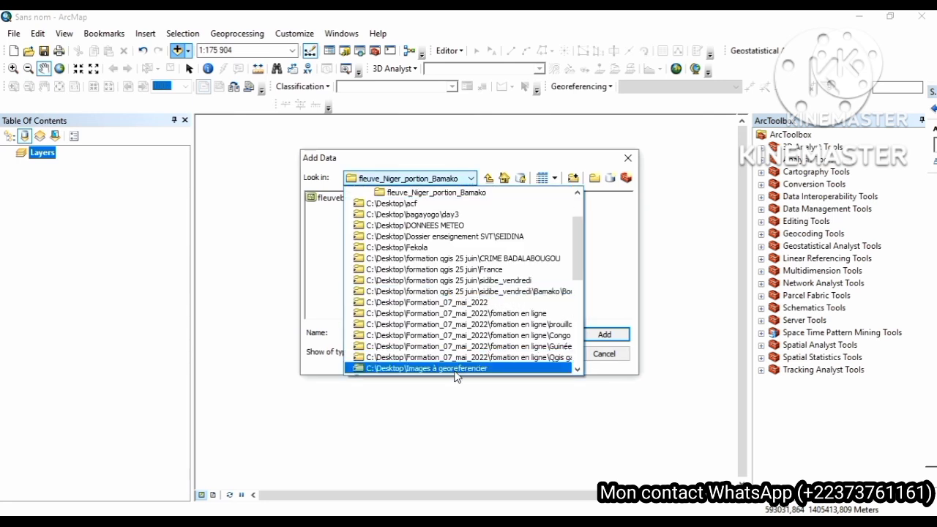
left_click(595, 271)
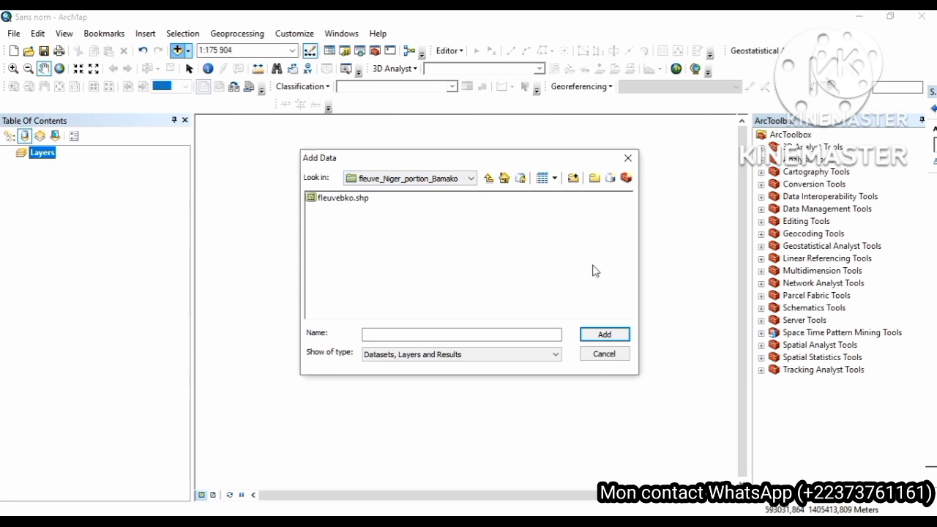
left_click(571, 179)
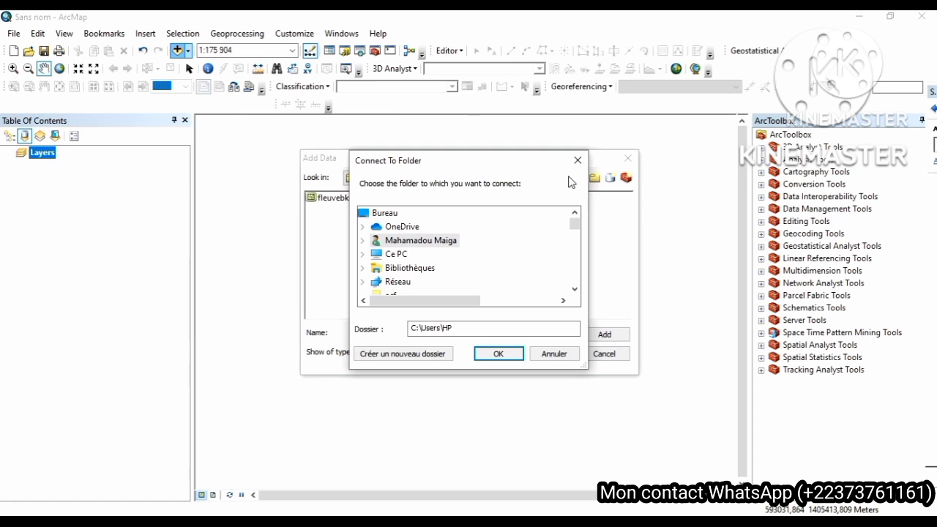
left_click(574, 289)
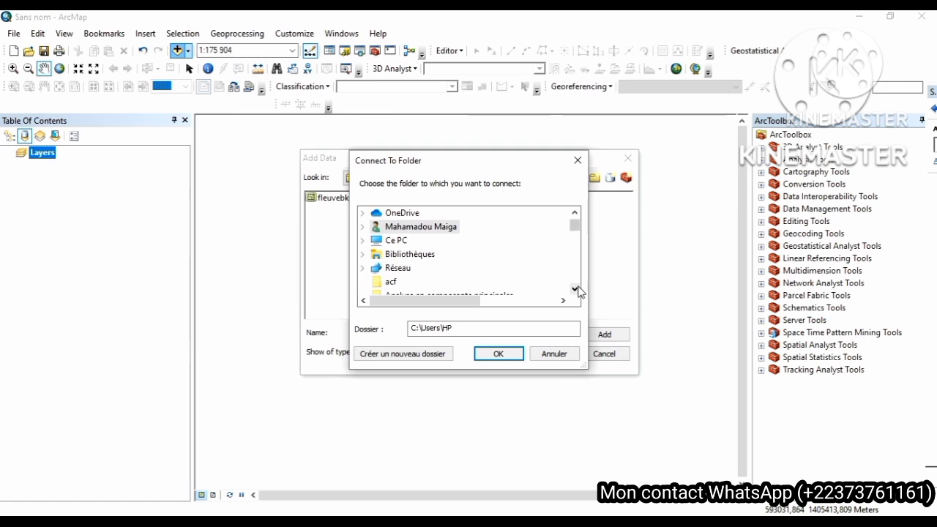
left_click(575, 289)
left_click(574, 289)
left_click(574, 289)
left_click(575, 290)
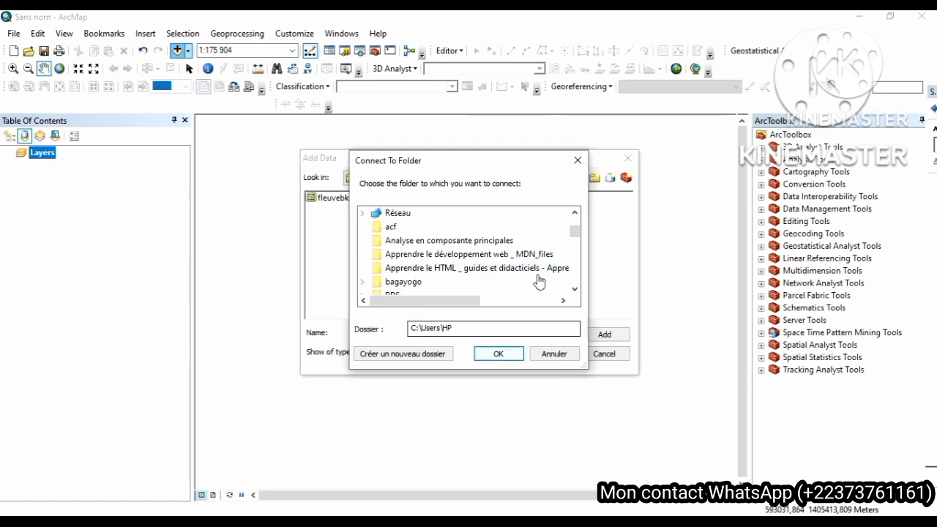
left_click(577, 160)
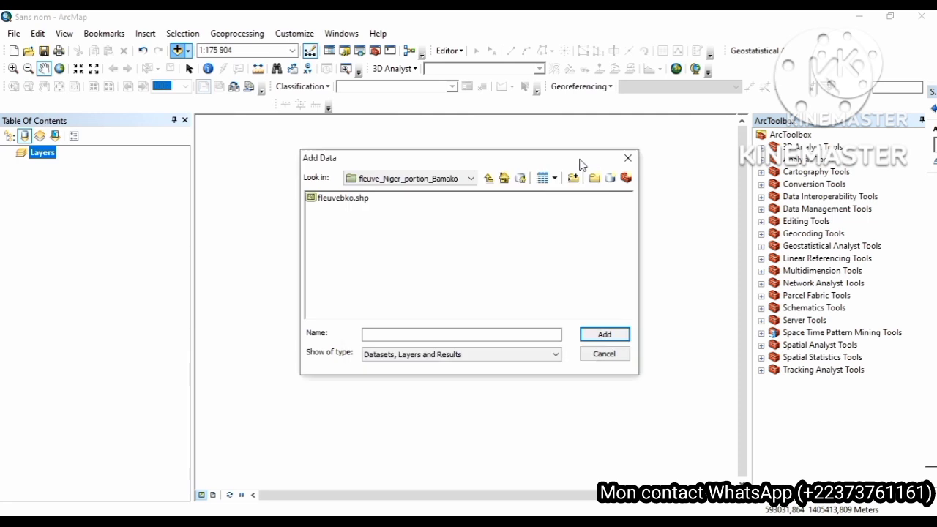
- Add the quartier.shp shapefile from the Quartier folder inside Données to the map
left_click(488, 177)
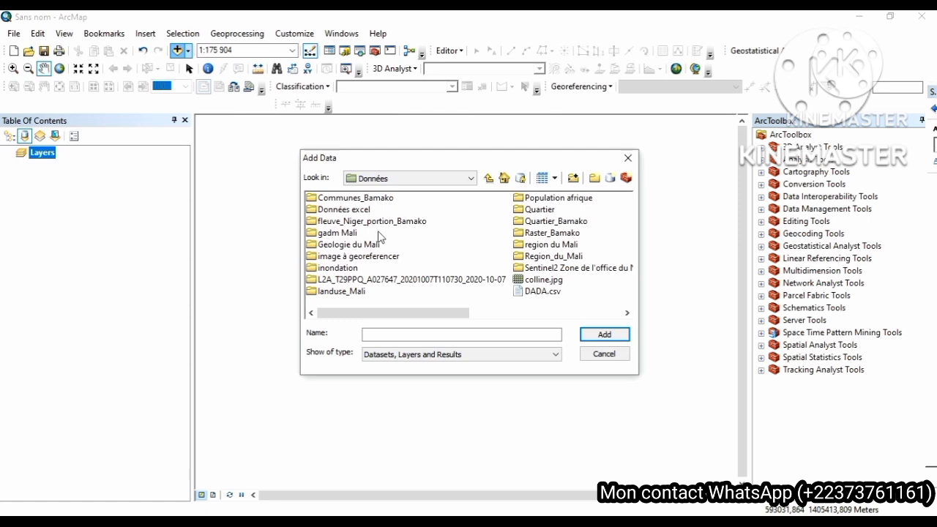
double_click(539, 211)
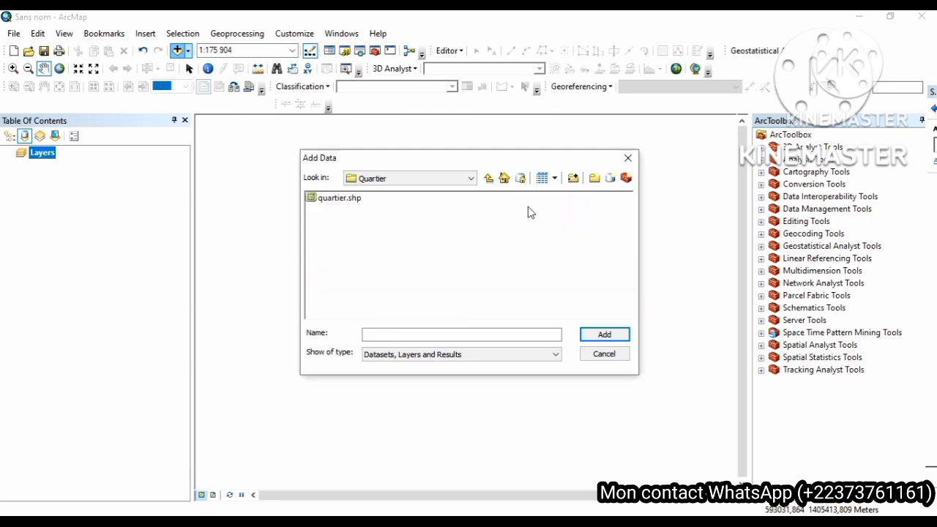
left_click(327, 199)
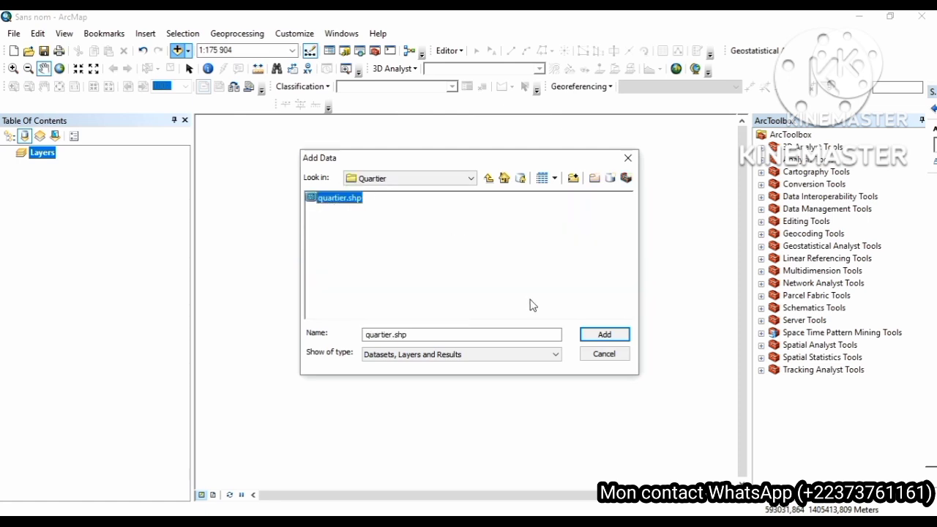
left_click(603, 337)
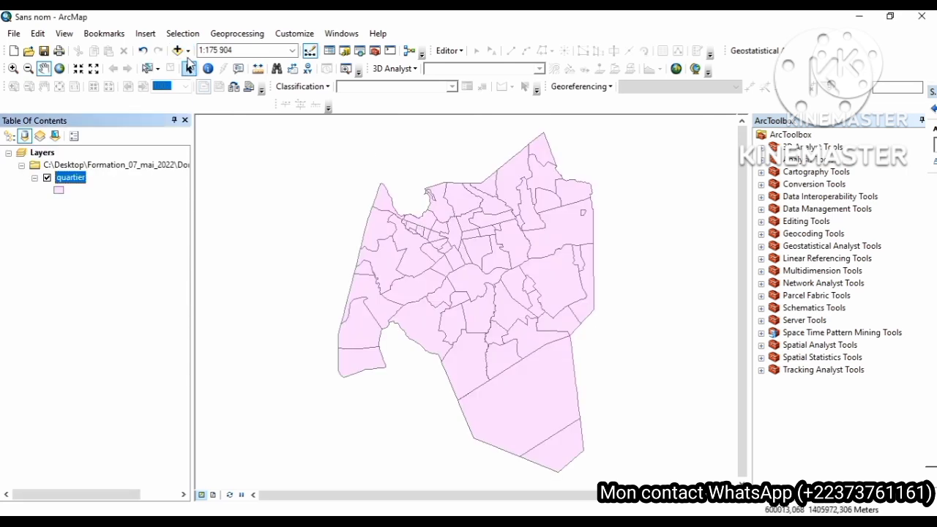
- Add the fleuvebko.shp river shapefile from the fleuve_Niger_portion_Bamako folder to the map
left_click(178, 51)
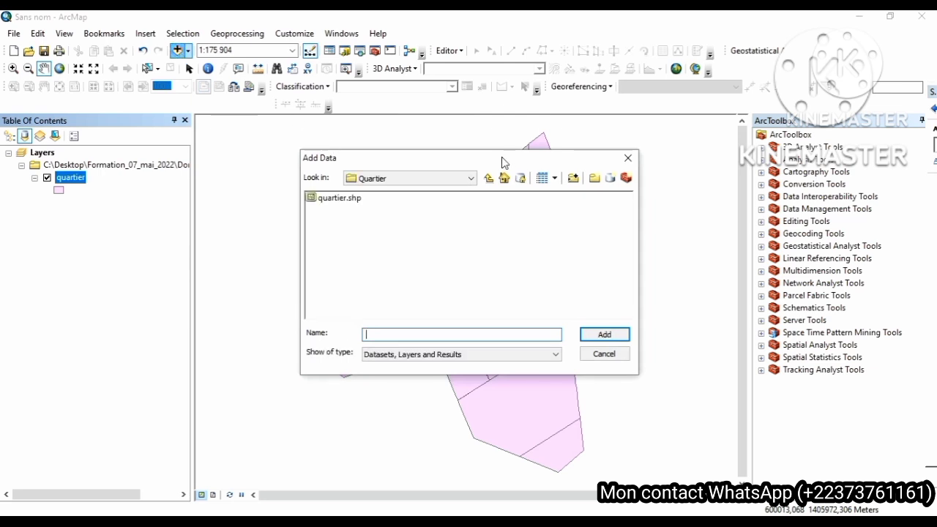
left_click(488, 178)
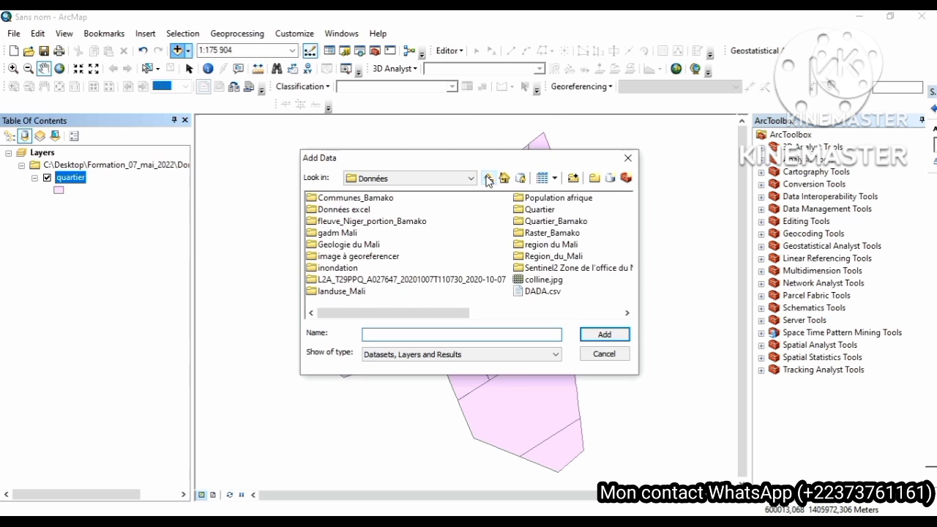
left_click(350, 221)
double_click(350, 221)
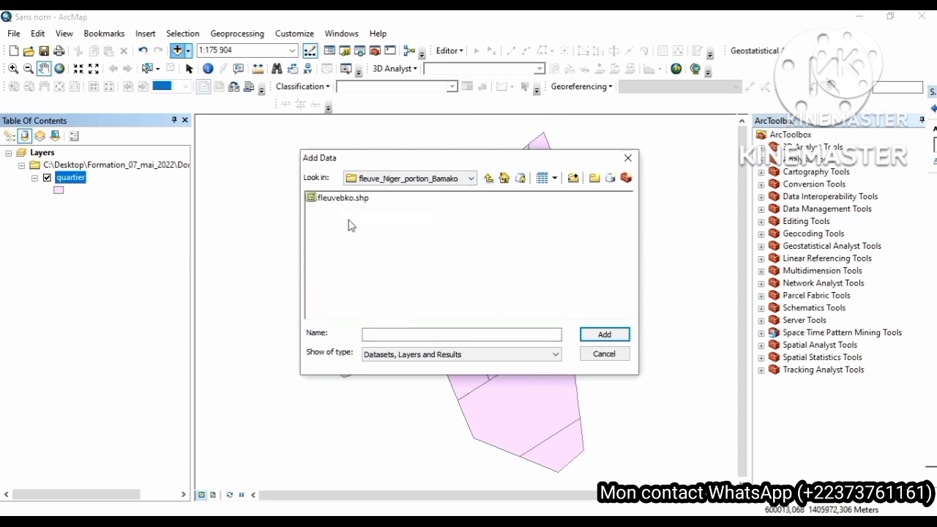
left_click(353, 199)
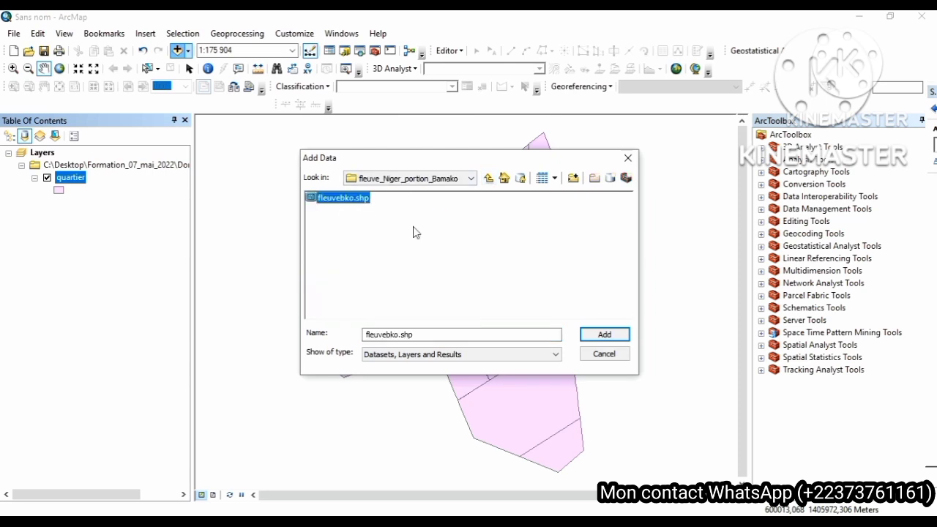
left_click(600, 335)
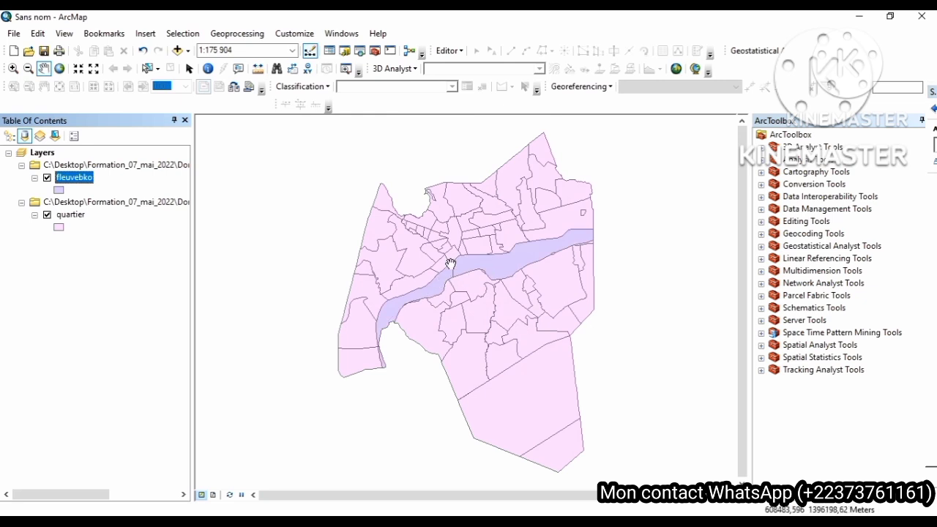
- Change the quartier layer's symbol to a hollow polygon with a black outline
left_click(59, 227)
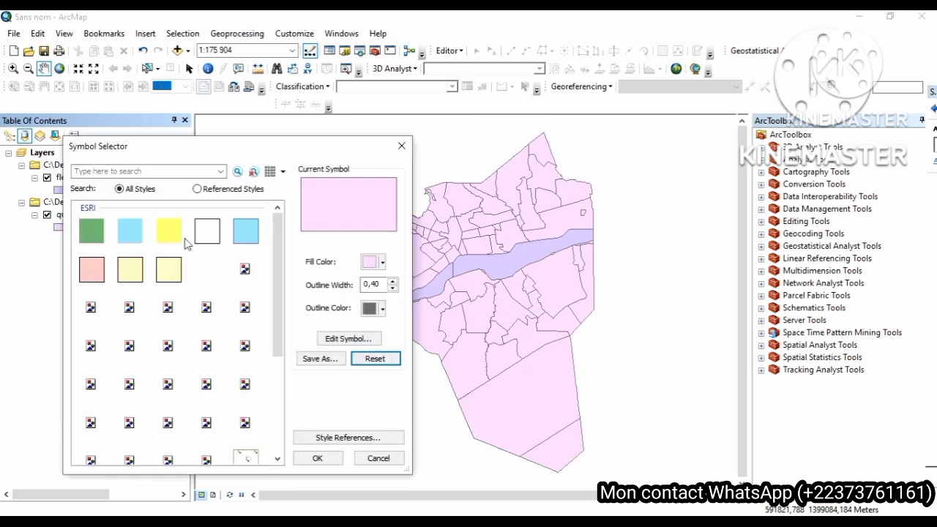
left_click(315, 458)
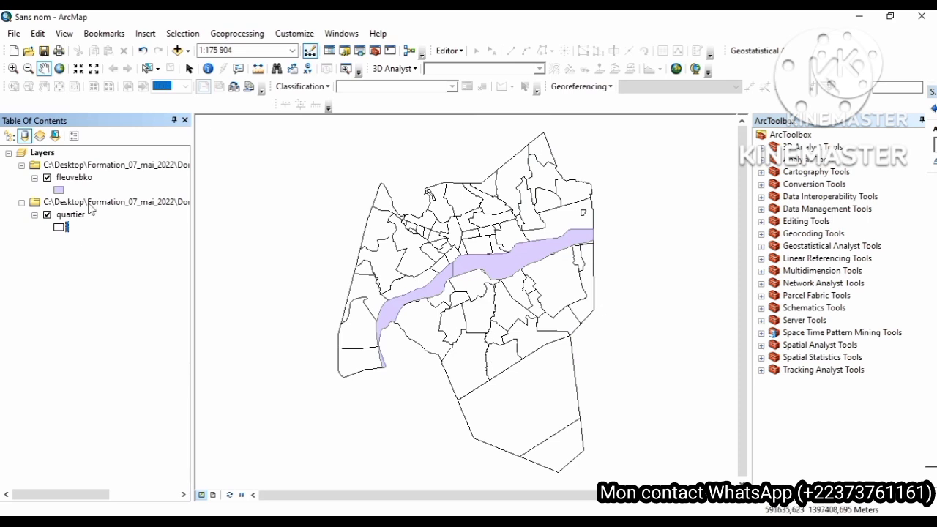
- Make the fleuvebko layer semi-transparent through its display properties so the neighbourhood boundaries show through the river
right_click(76, 180)
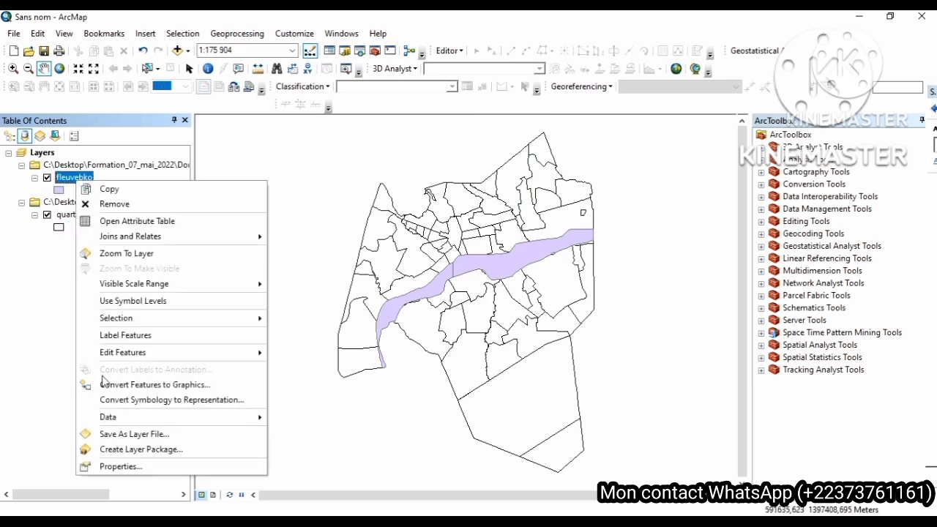
left_click(119, 468)
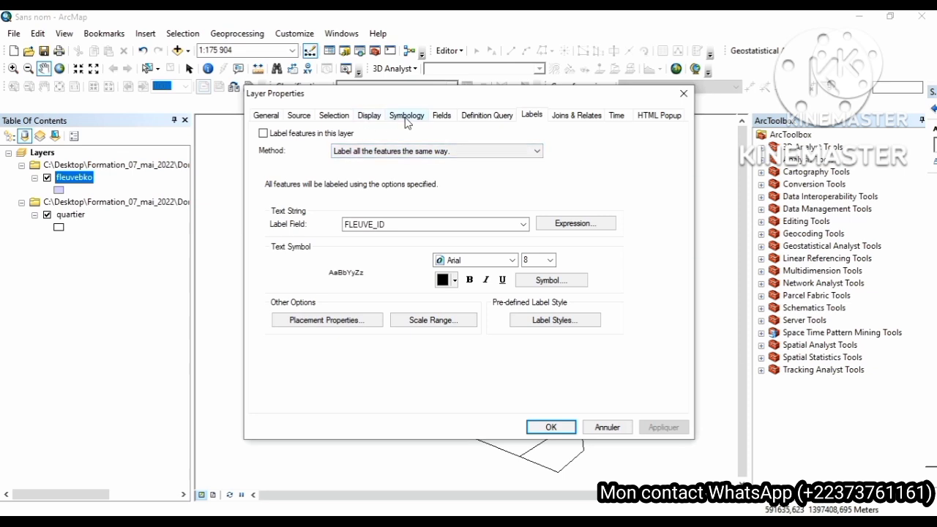
left_click(371, 120)
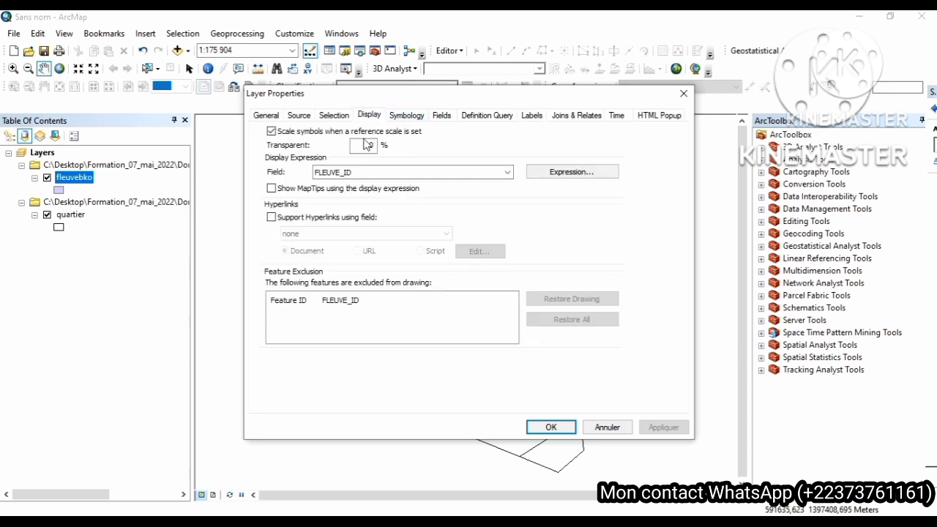
left_click(366, 152)
type("5")
left_click(662, 428)
left_click(569, 431)
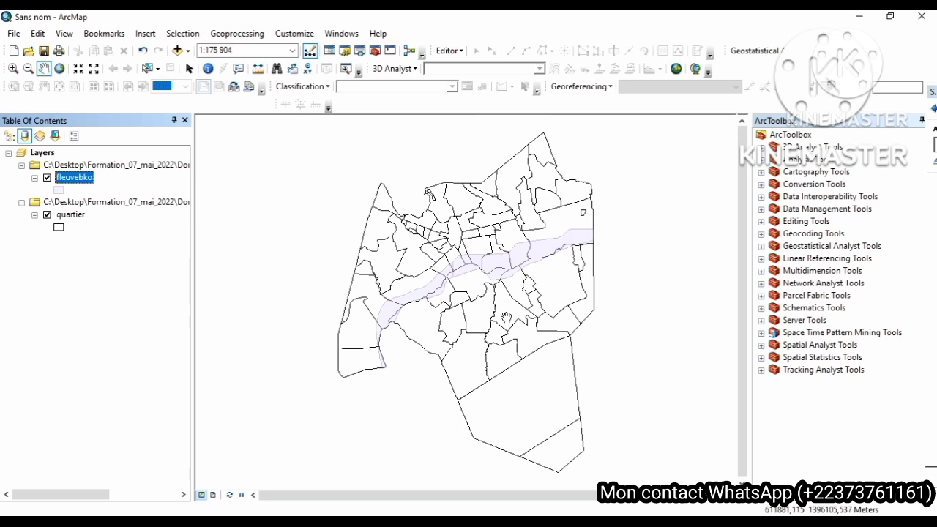
- Turn on feature labels for the quartier layer using the NomQuartie field and apply the setting
right_click(69, 179)
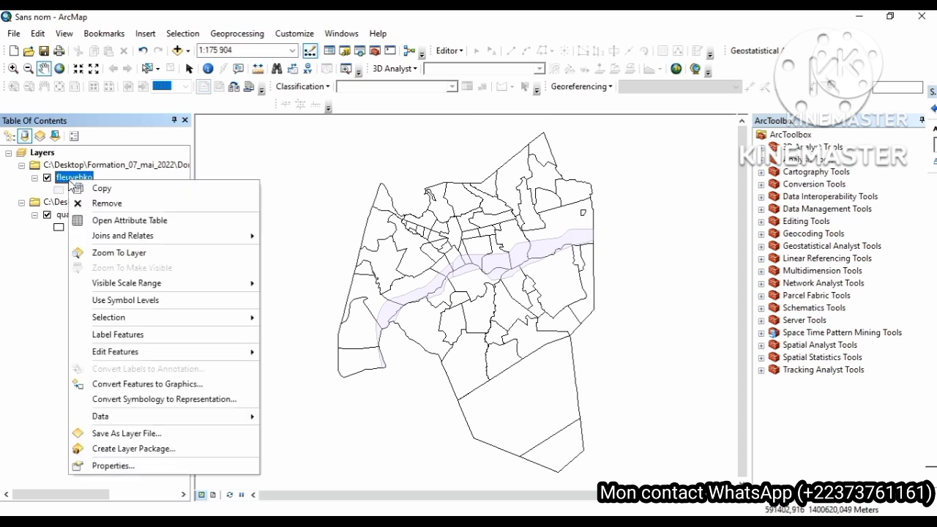
left_click(47, 259)
right_click(77, 214)
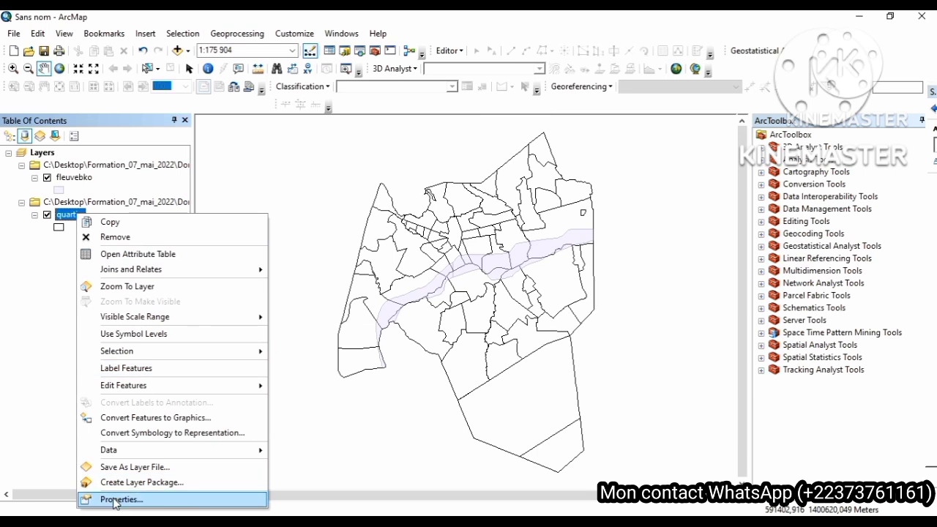
left_click(115, 499)
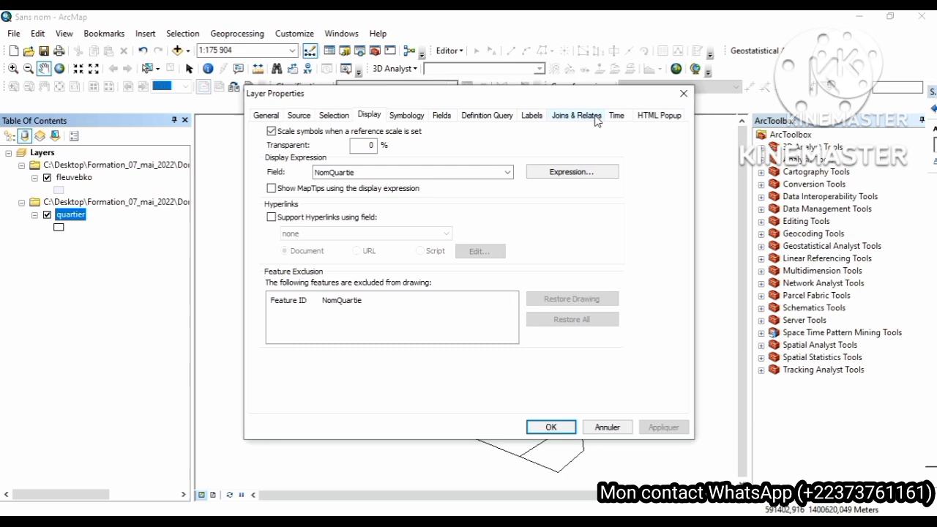
left_click(534, 118)
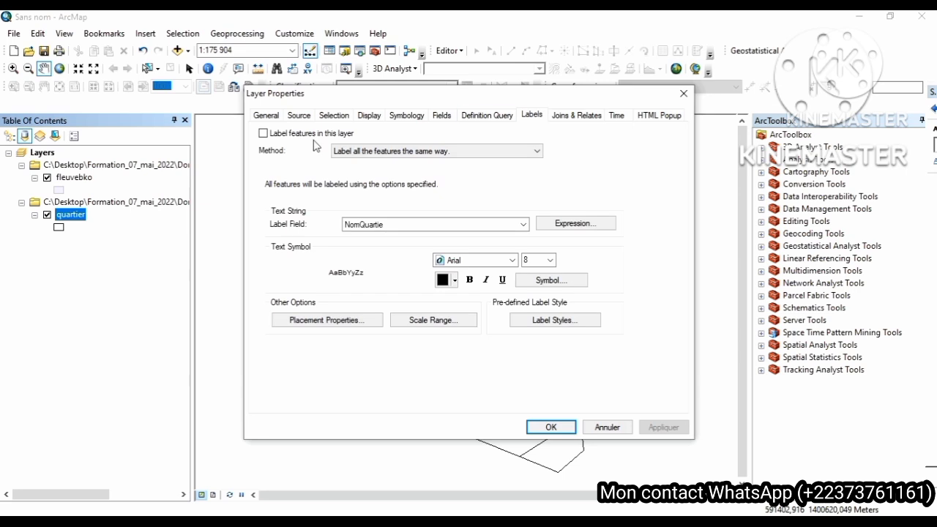
left_click(263, 136)
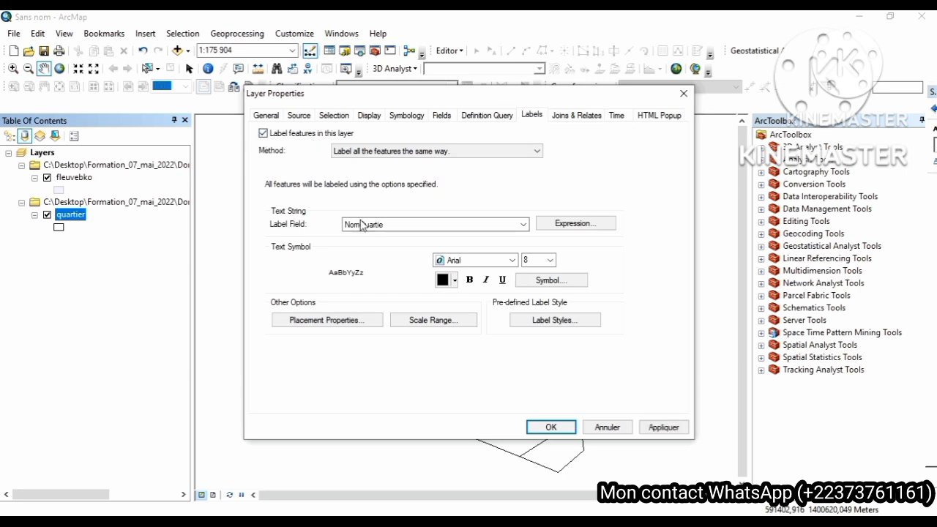
left_click(380, 230)
left_click(380, 230)
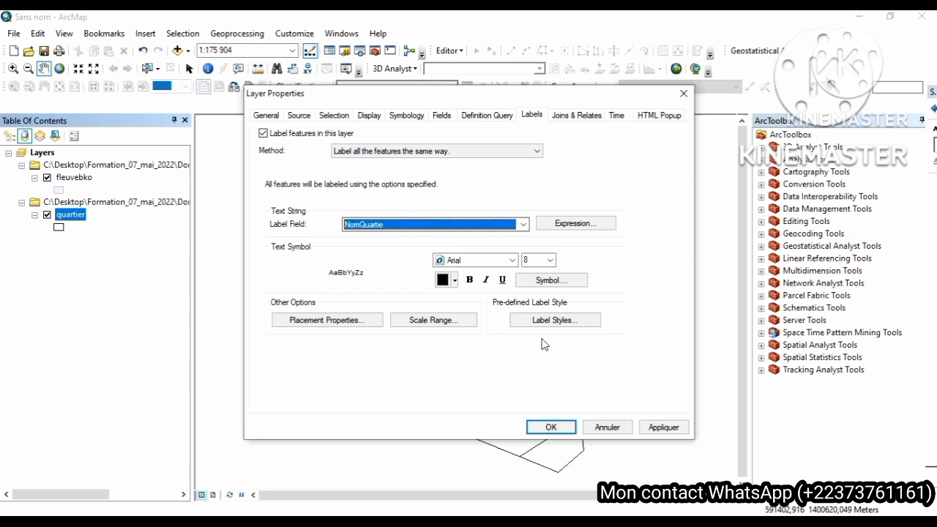
left_click(659, 426)
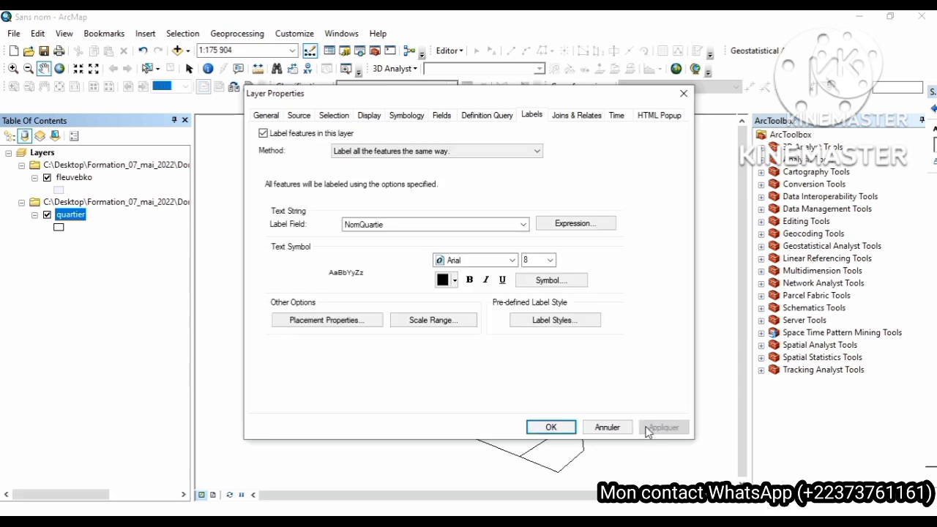
- Symbolize the quartier layer by unique values of the ID1 field, adding all values, and apply the result
left_click(414, 117)
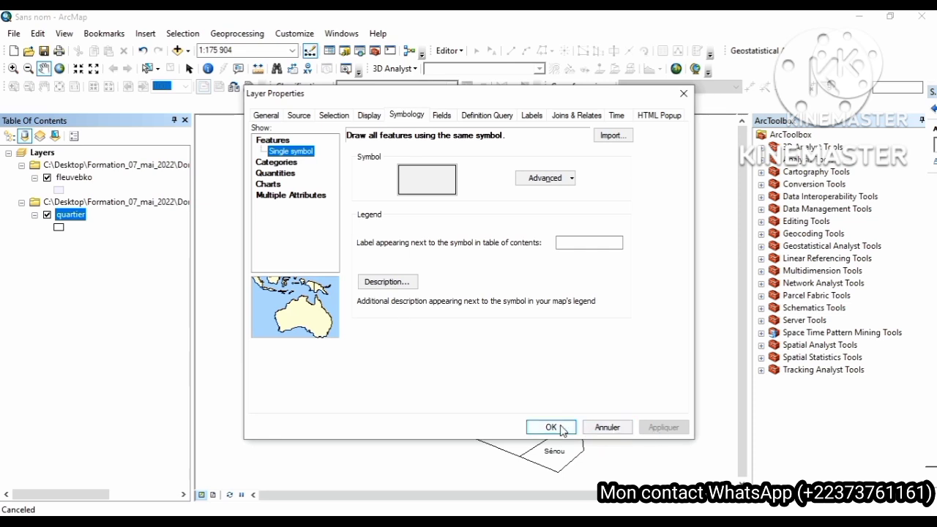
left_click(297, 165)
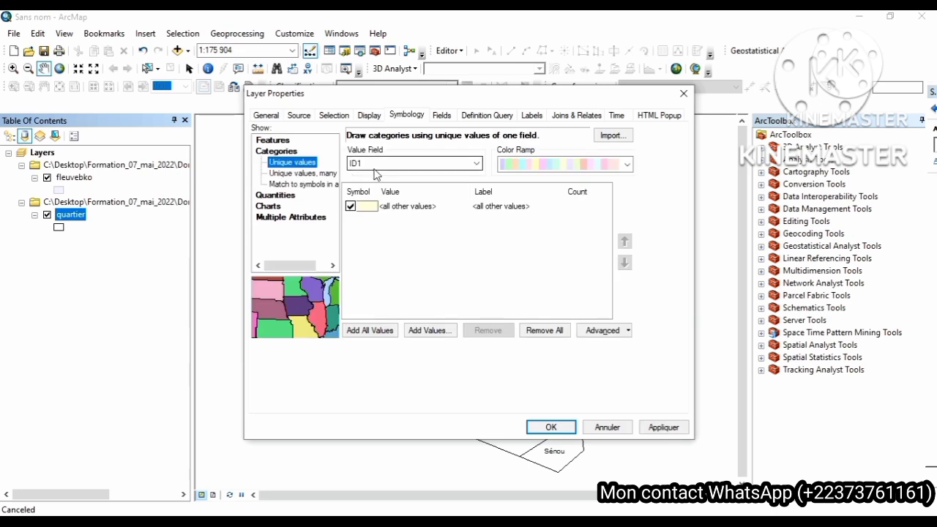
left_click(355, 333)
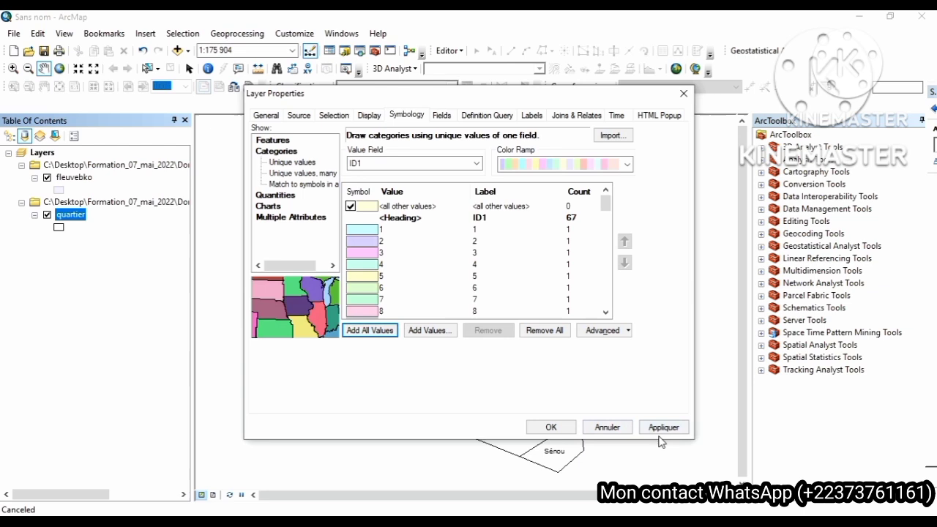
left_click(664, 430)
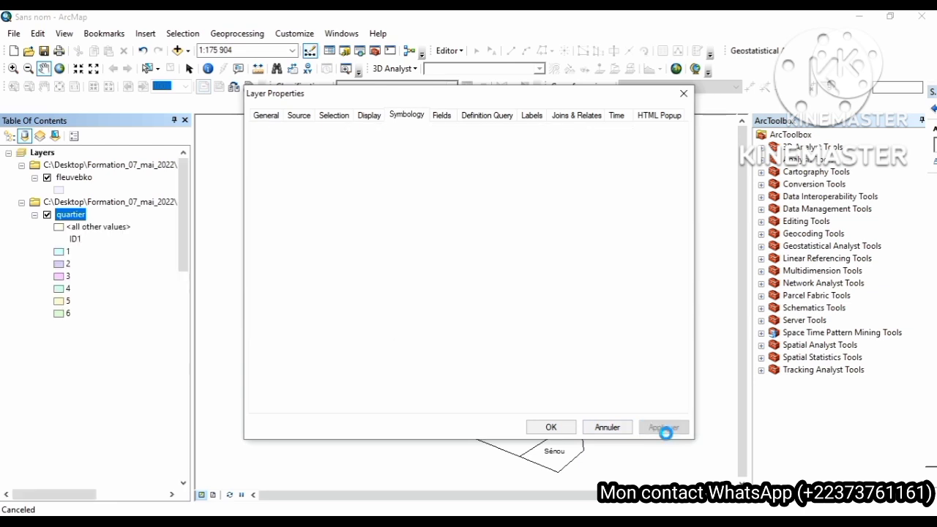
left_click(555, 428)
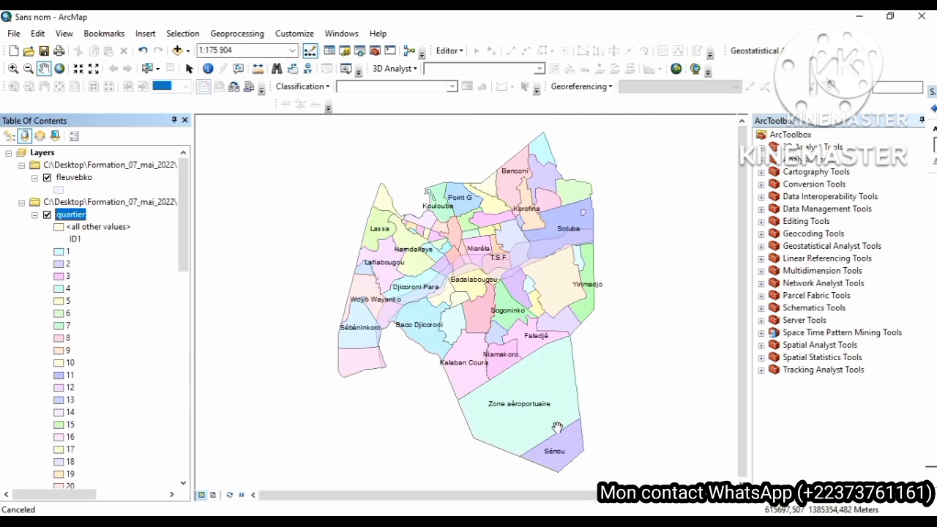
- Set the outline width of the fleuvebko layer's symbol to 4 and apply it to the map
left_click(59, 192)
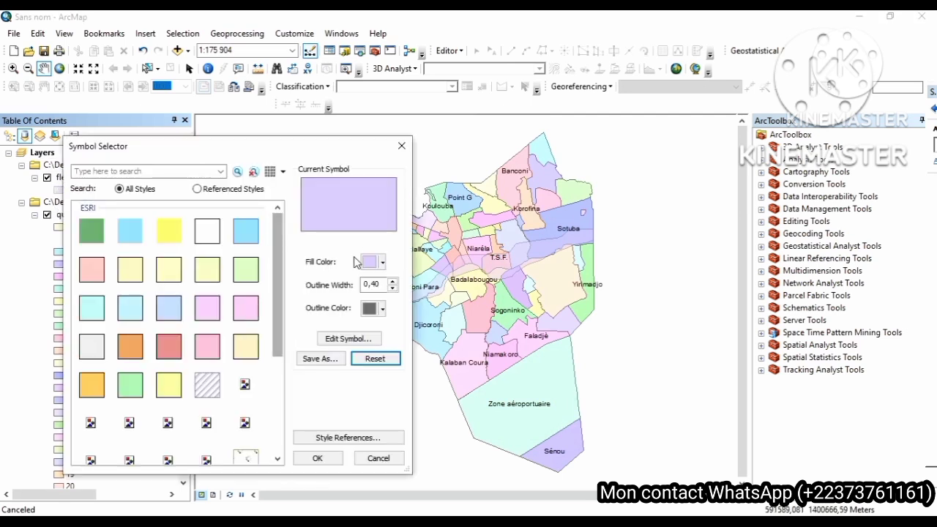
left_click(393, 281)
left_click(393, 282)
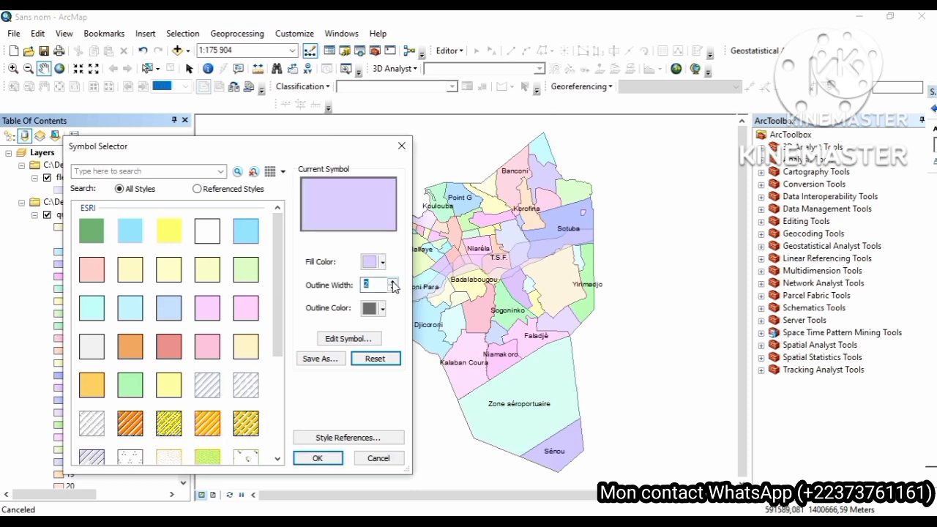
left_click(393, 282)
left_click(393, 282)
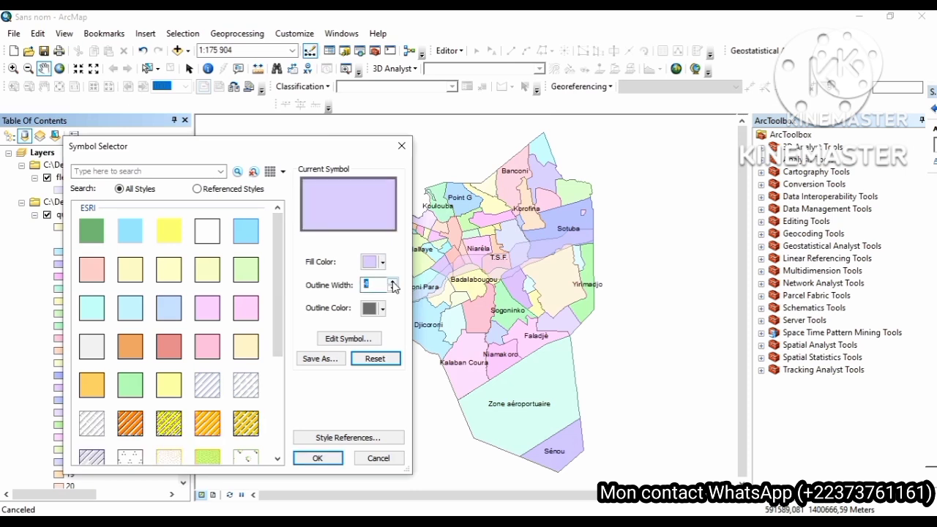
left_click(316, 458)
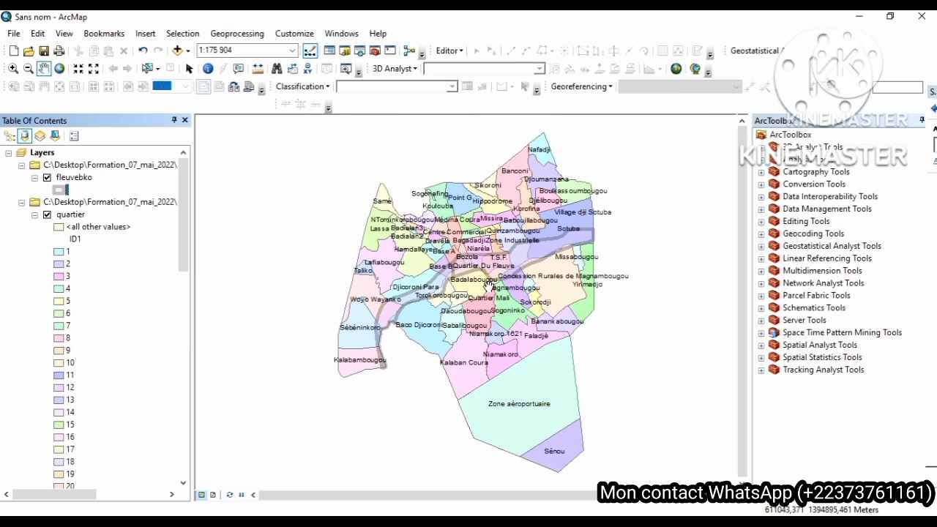
- Zoom the map to the extent of the fleuvebko layer and activate the Select Features tool
left_click(69, 180)
right_click(68, 182)
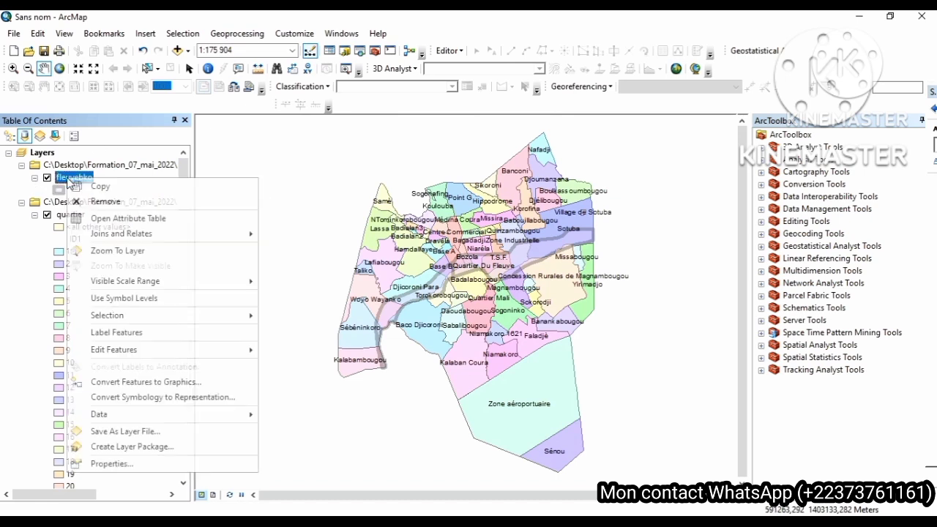
left_click(117, 251)
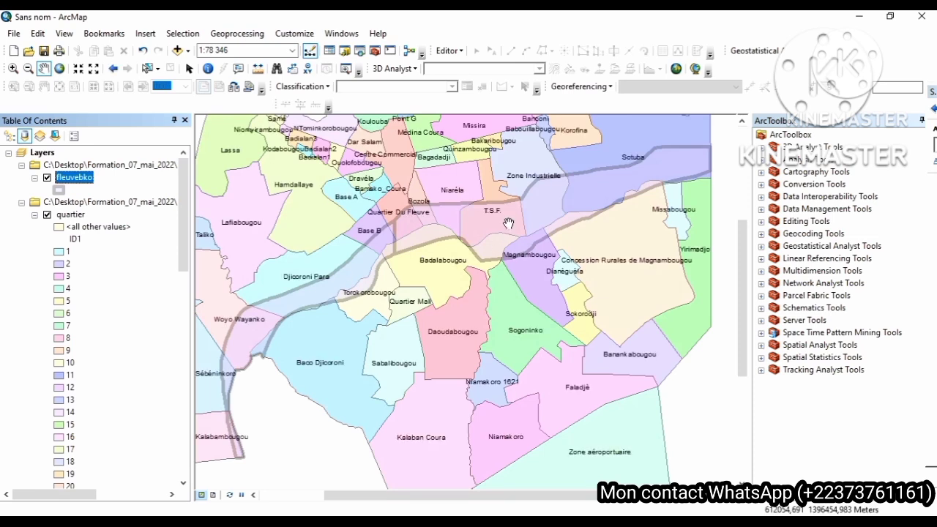
left_click(147, 68)
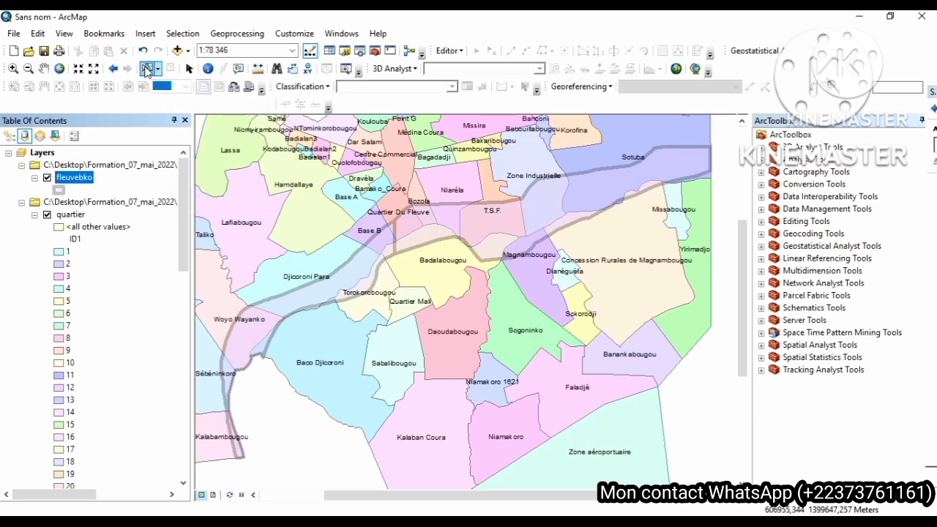
- Try to select the neighbourhoods along the river, including Sotuba and Yirimadjo
left_click(626, 133)
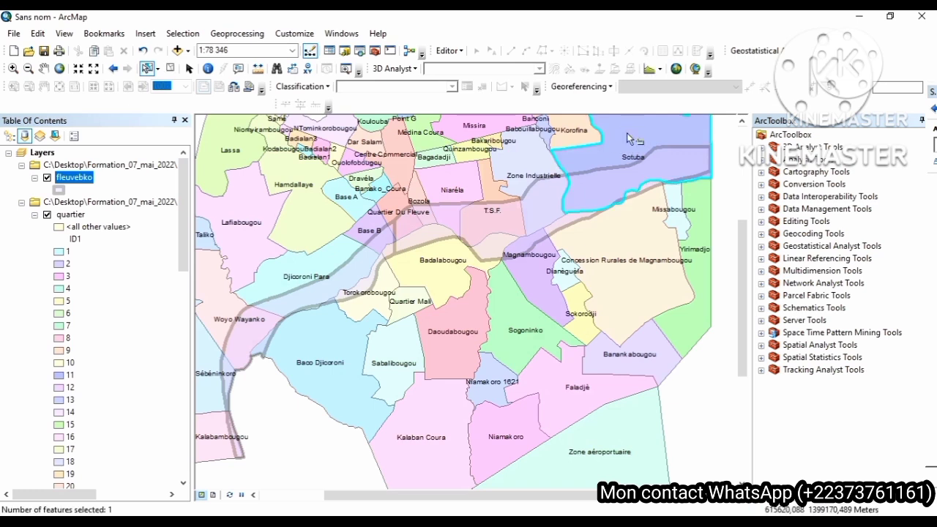
left_click(696, 202)
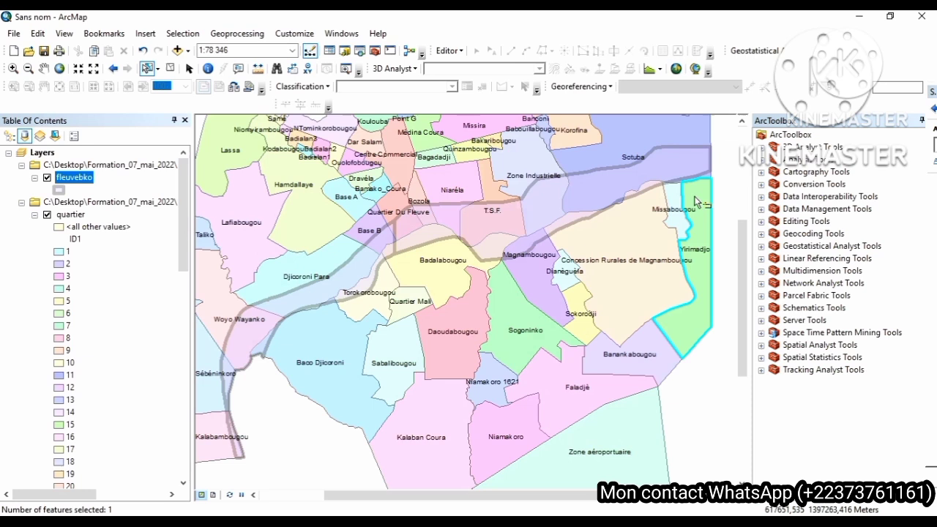
left_click(645, 138)
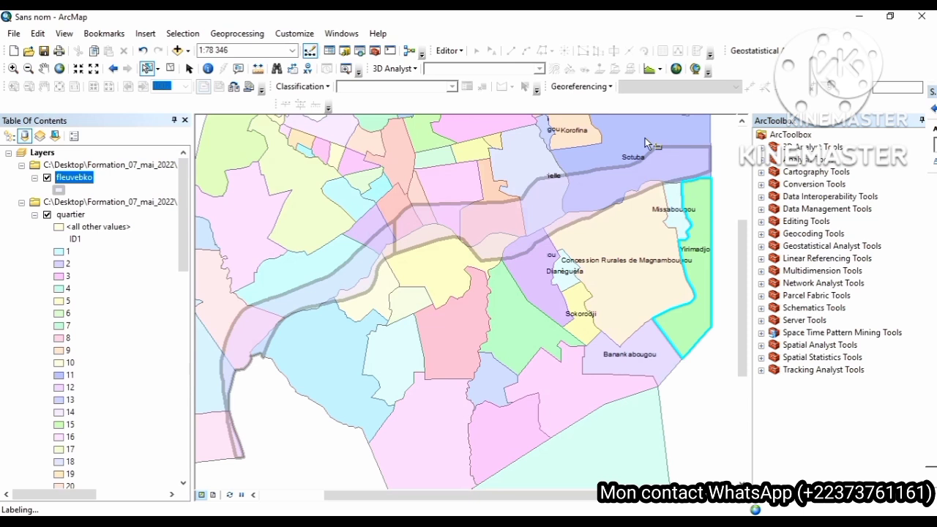
key("Escape")
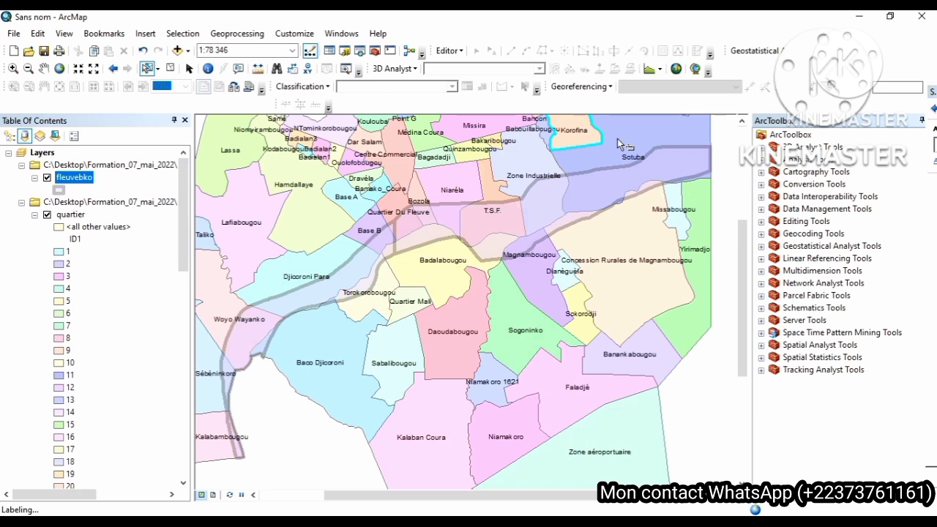
left_click(616, 138)
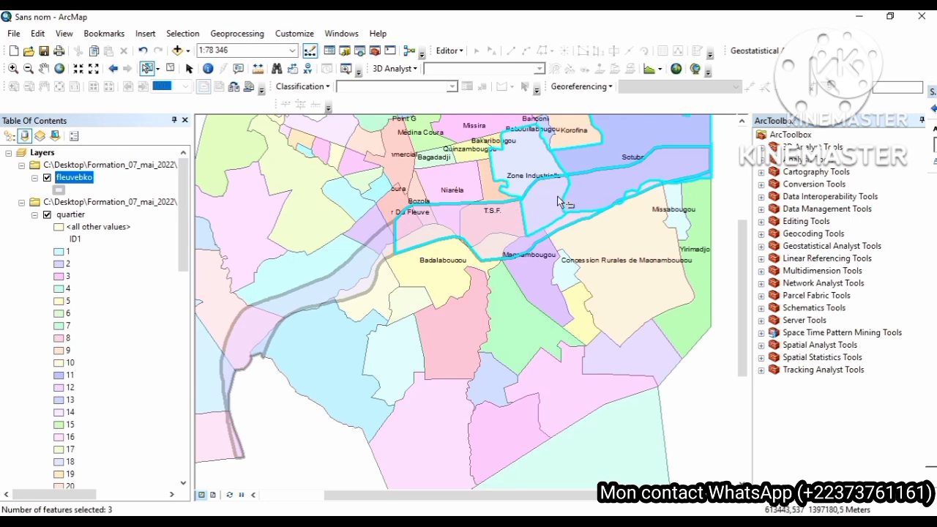
left_click(569, 307)
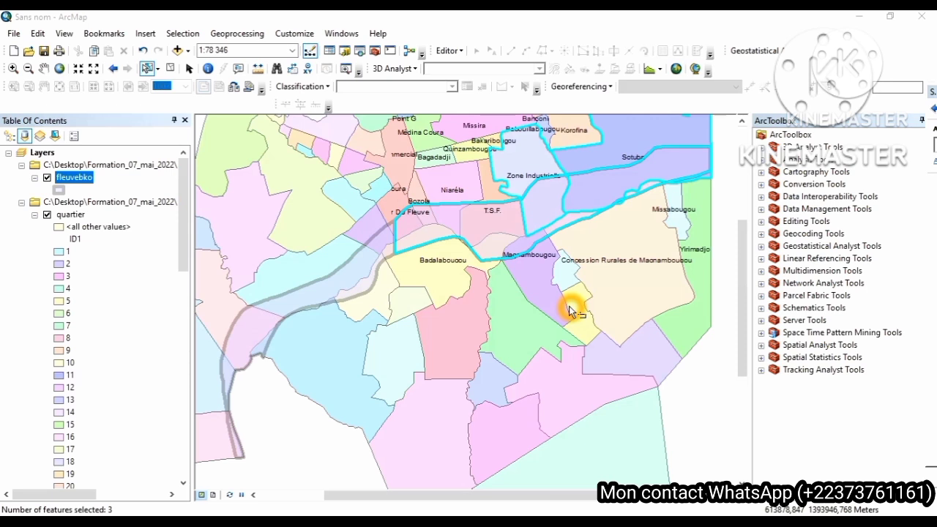
left_click(592, 182)
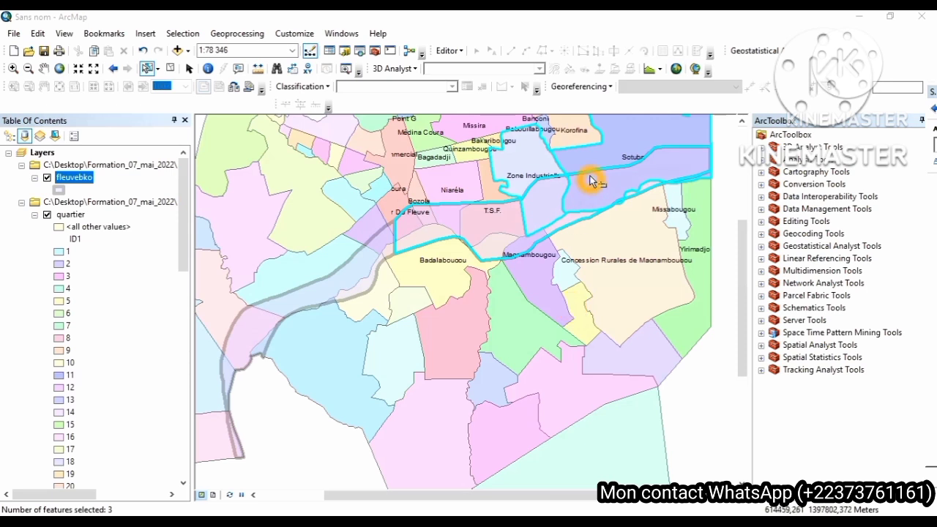
- Select Sotuba, Missabougou, Concession Rurales de Magnambougou and the north-bank neighbourhoods touching the river from Zone Industrielle to Kalabambougou
left_click(623, 150)
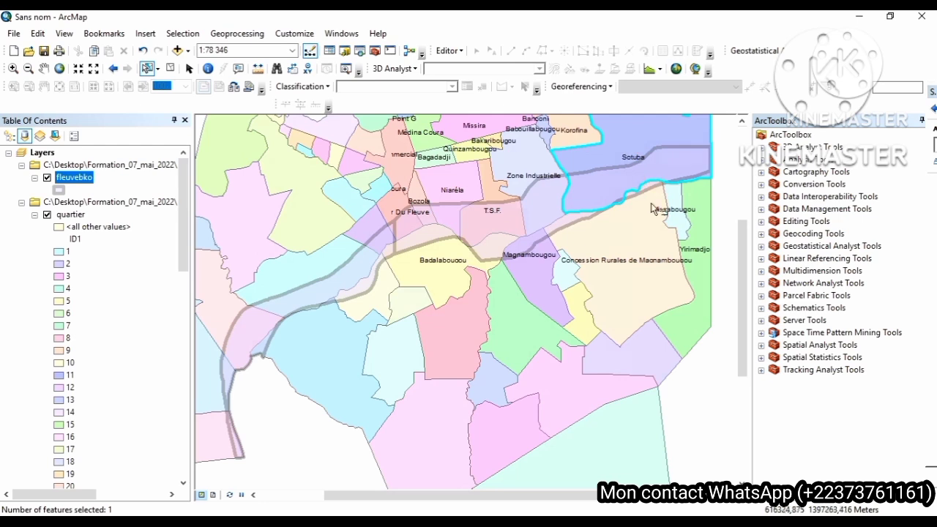
left_click(672, 203)
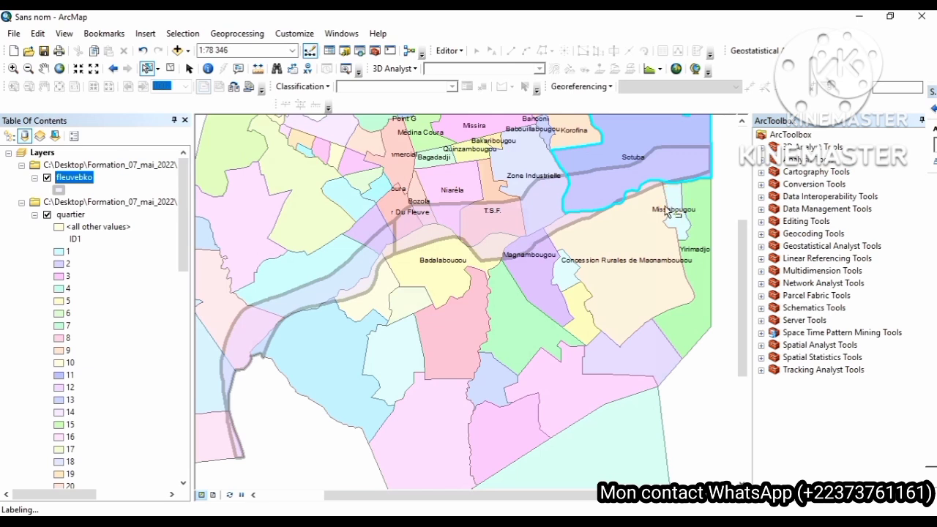
left_click(628, 247)
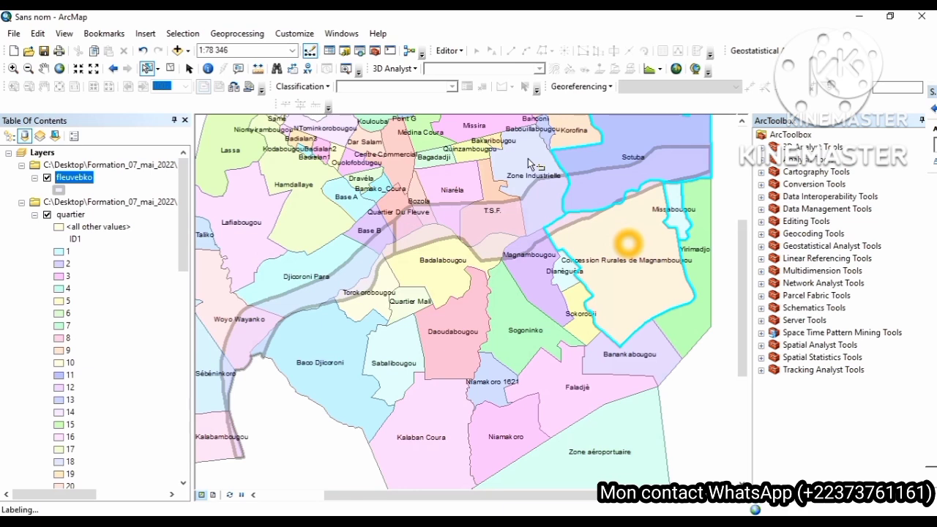
left_click(491, 188)
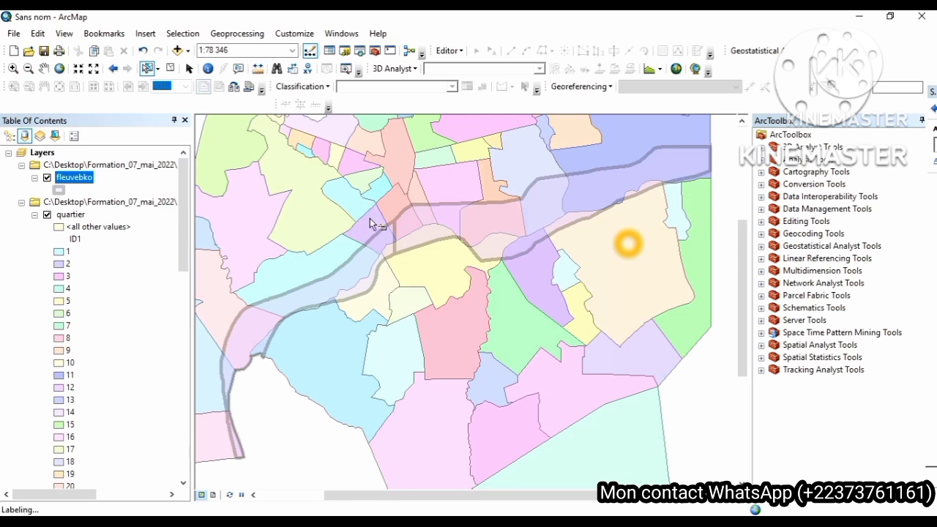
left_click(320, 251)
left_click(218, 292)
left_click(208, 357)
left_click(204, 442)
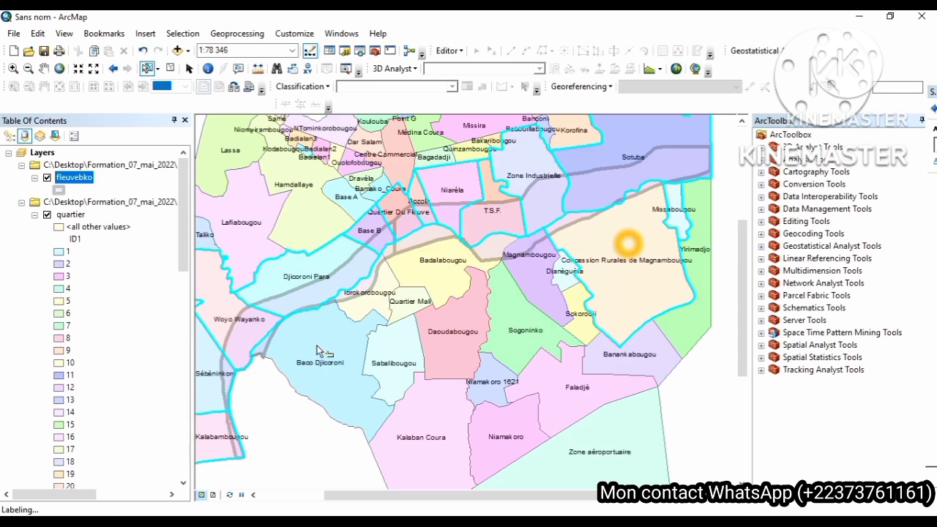
- Add the south-bank neighbourhoods Baco Djicoroni, Torokorobougou, Badalabougou and Magnambougou to the selection
left_click(379, 300)
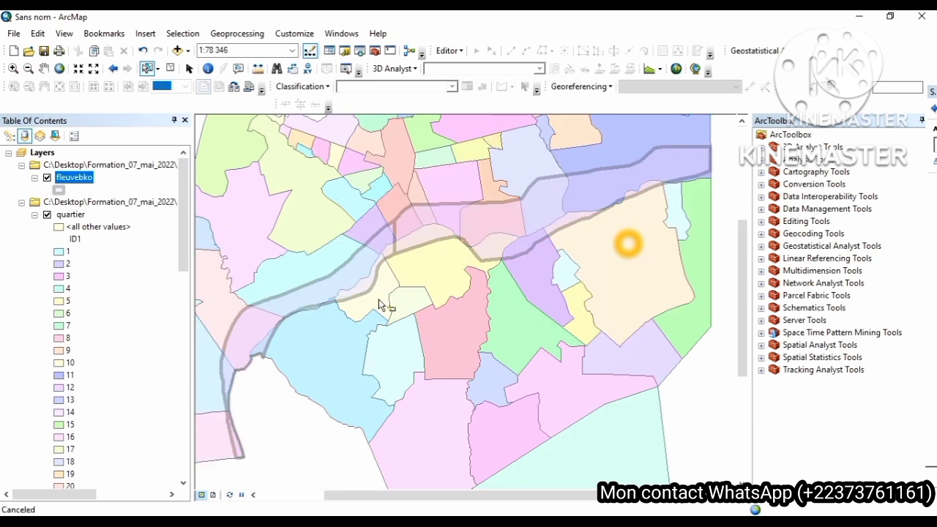
left_click(437, 270)
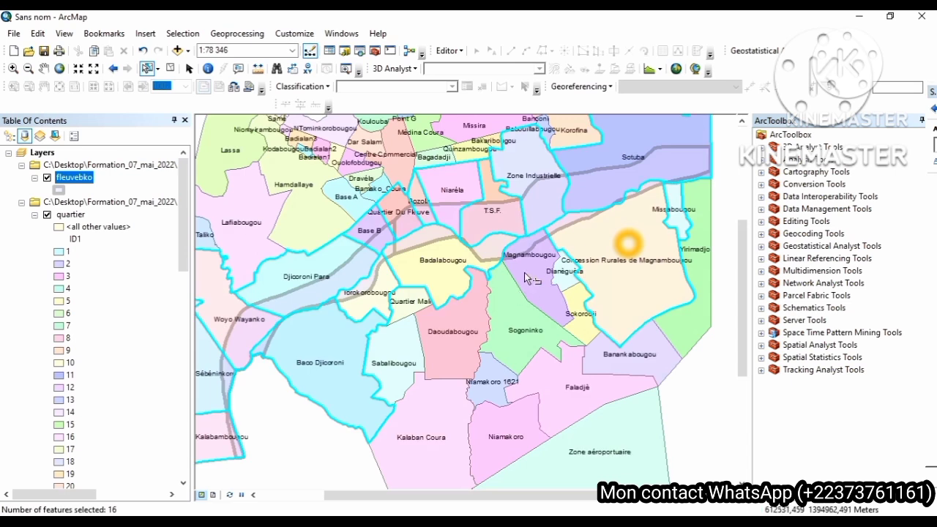
left_click(526, 278, "shift")
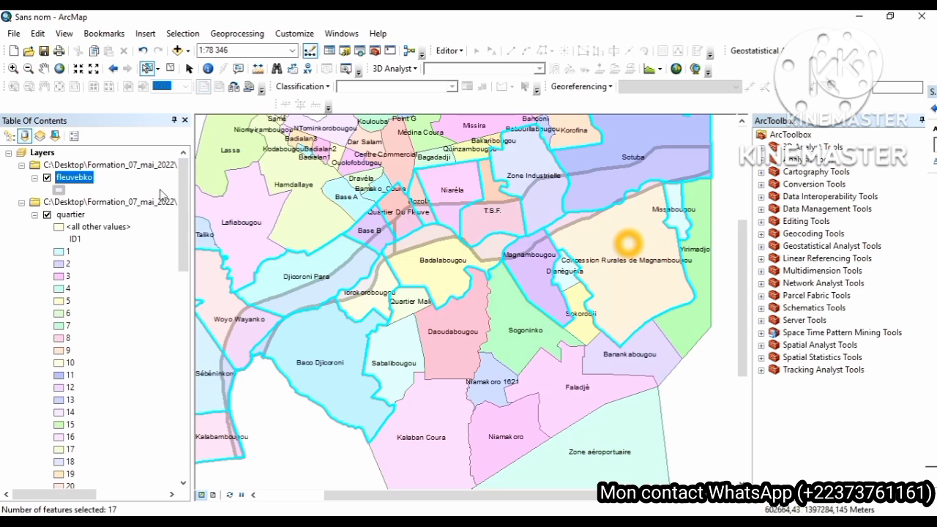
- Zoom to the full quartier layer and start a data export of its selected features
left_click(71, 215)
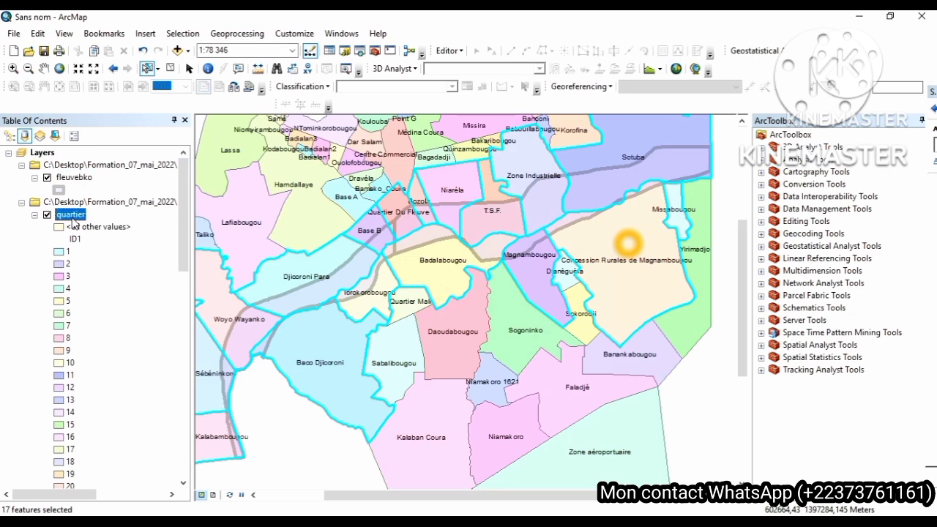
right_click(72, 218)
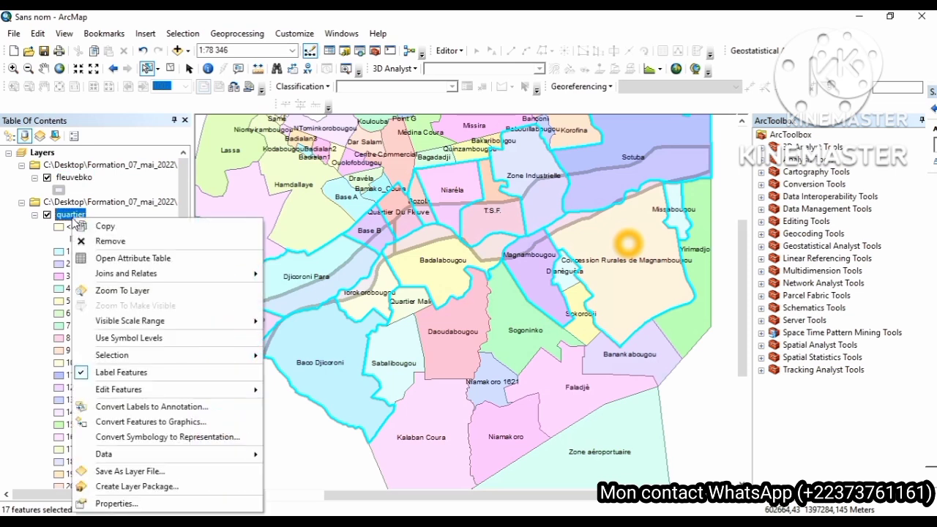
left_click(107, 291)
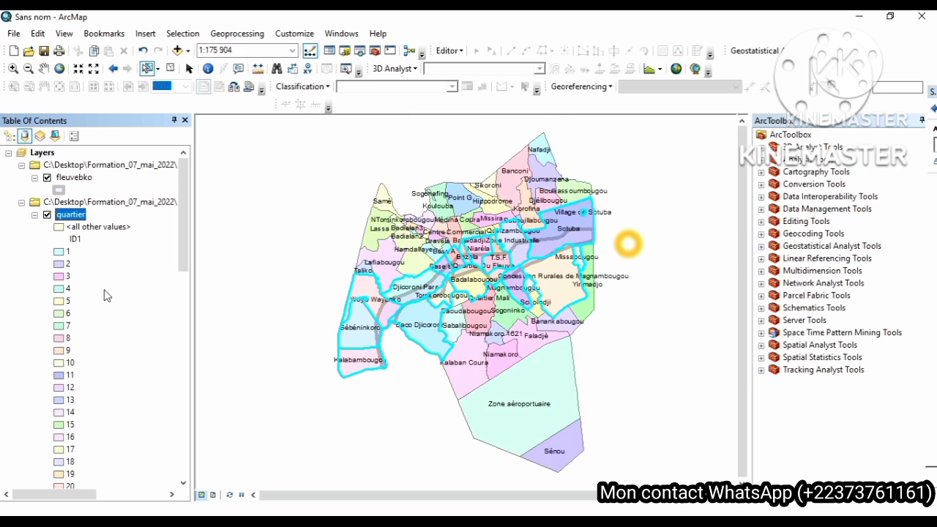
right_click(71, 217)
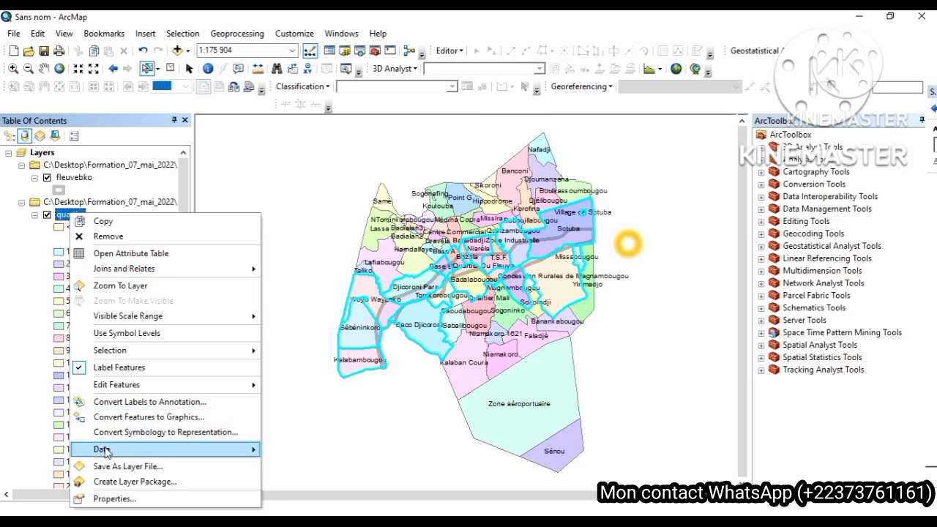
mouse_move(105, 452)
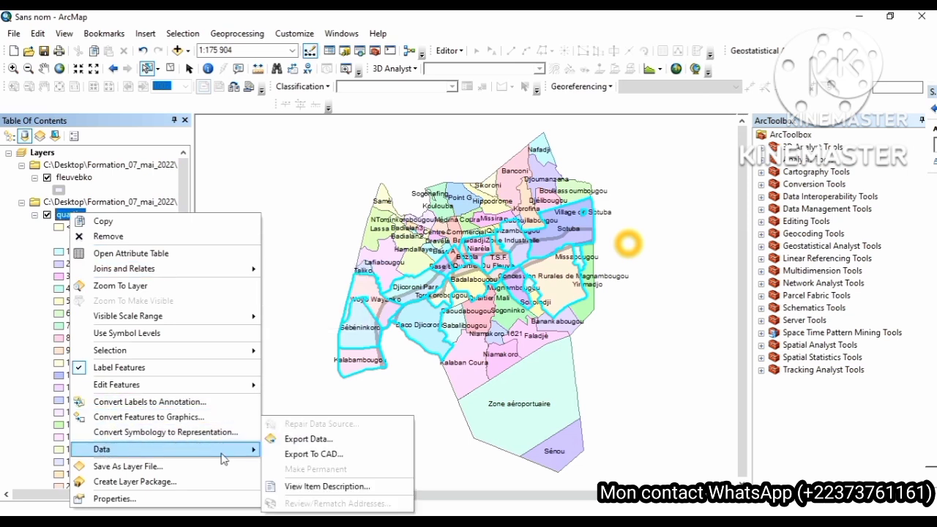
left_click(314, 440)
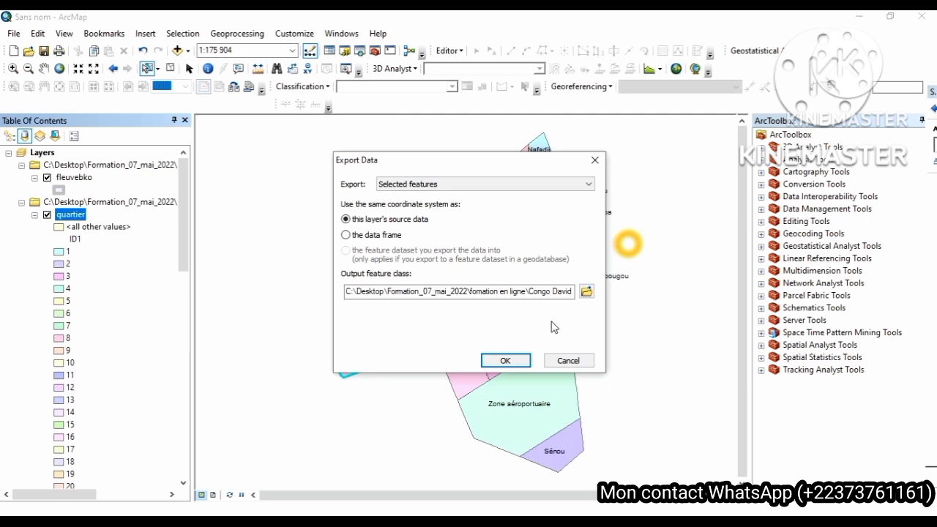
- Set the export destination to the brouillon folder inside fomation en ligne
left_click(585, 292)
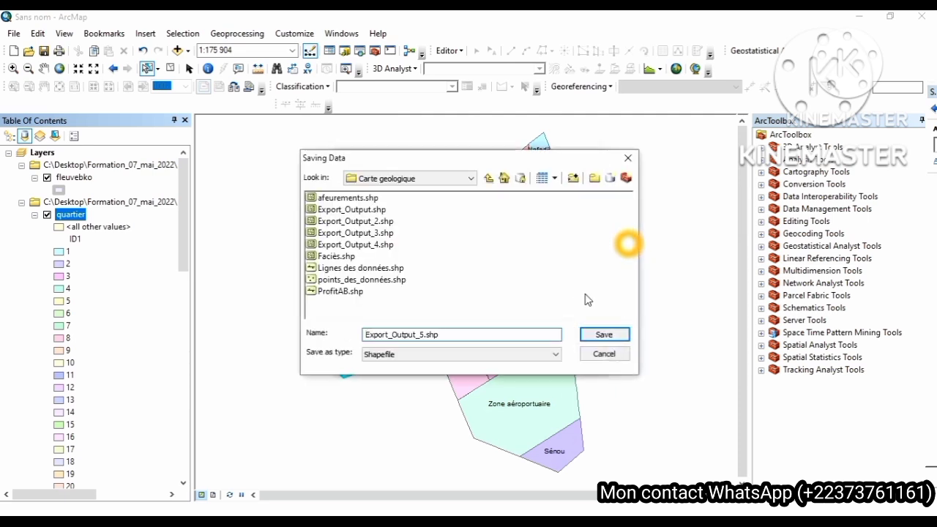
left_click(488, 178)
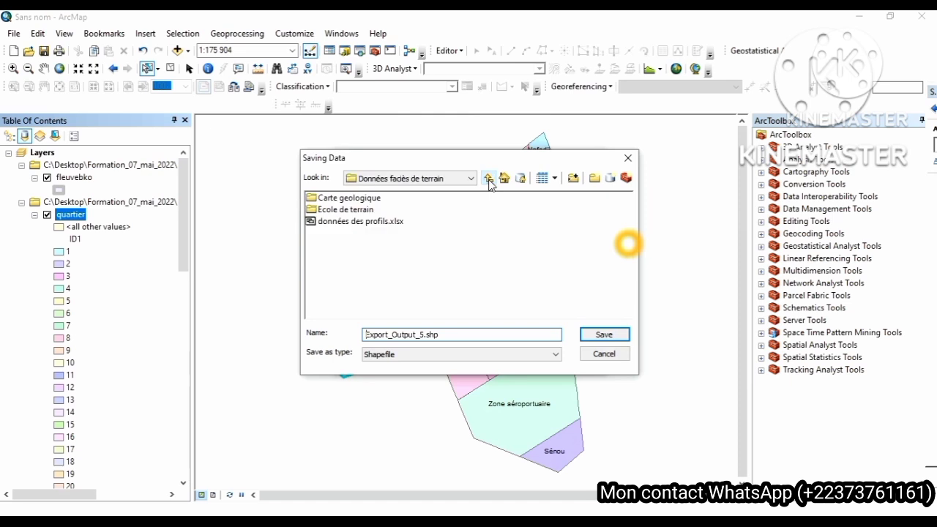
left_click(489, 180)
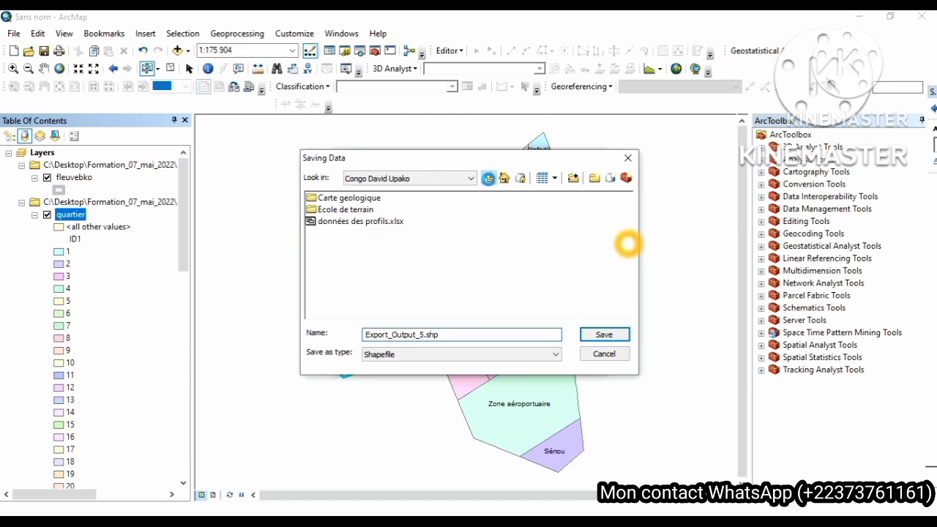
left_click(489, 179)
left_click(488, 178)
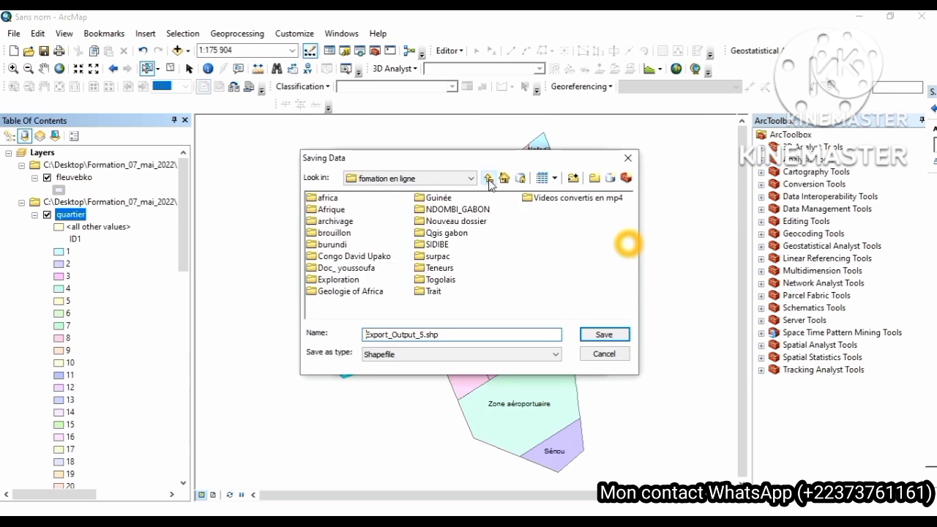
double_click(334, 233)
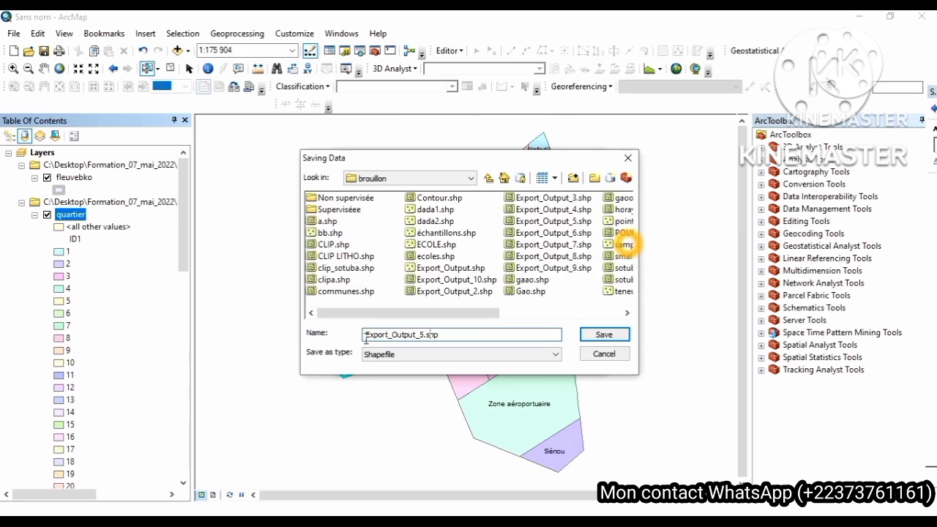
- Export the selected neighbourhoods as the shapefile quartier_affectés_par_le_fleuve and add it to the map as a layer
left_click_drag(366, 337, 453, 338)
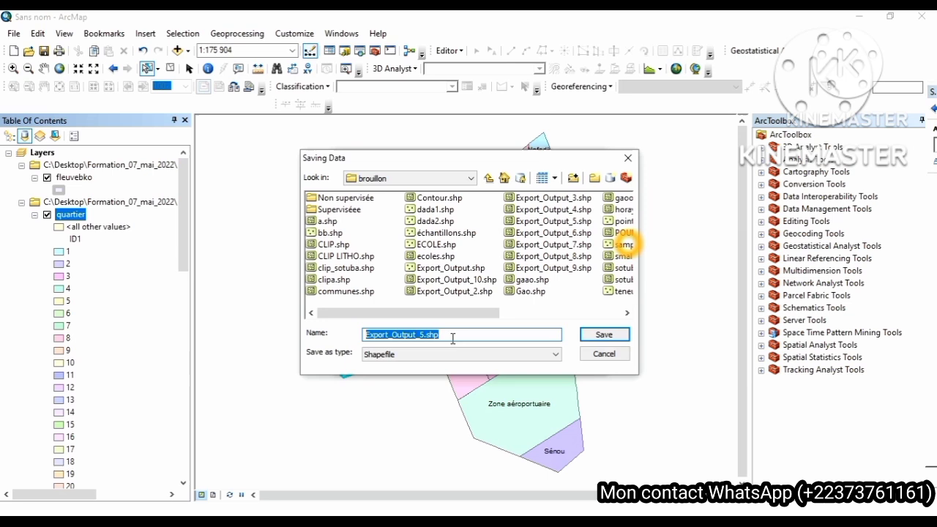
type("quart")
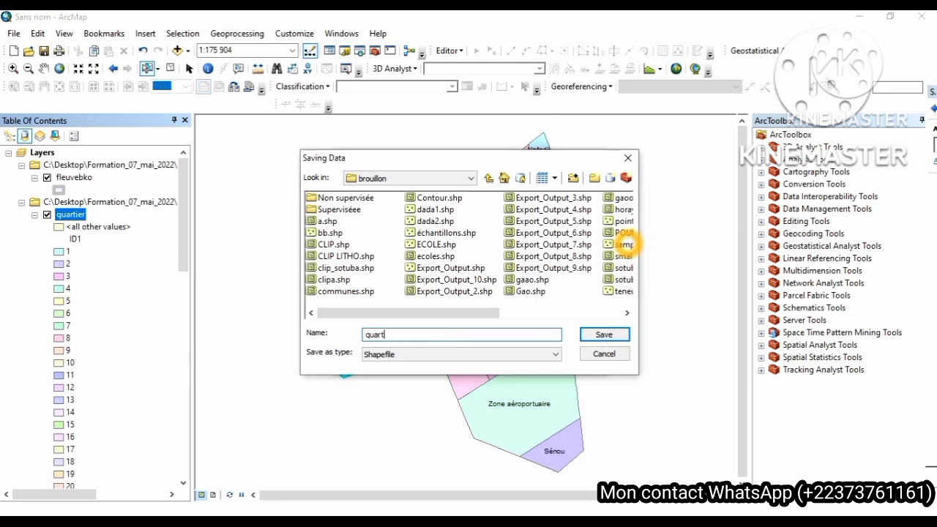
type("ier affectés par le fleuve")
left_click(602, 336)
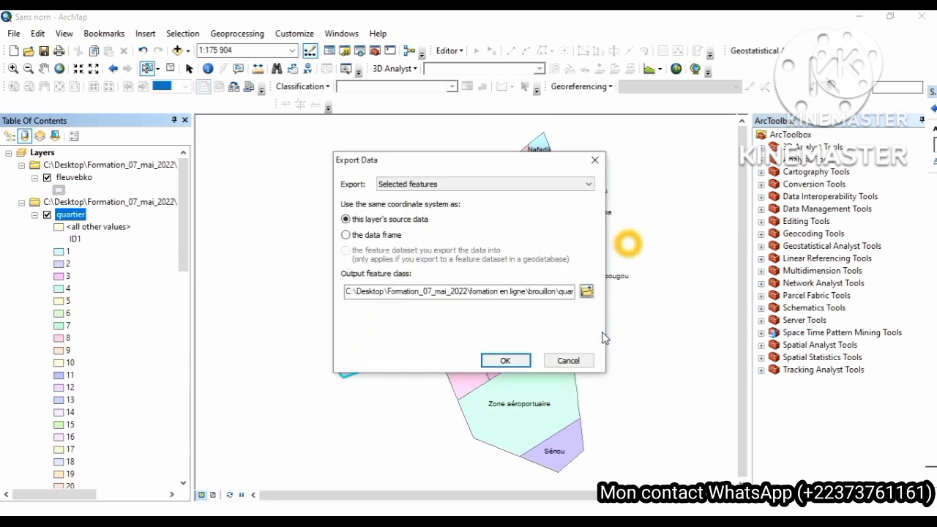
left_click(504, 362)
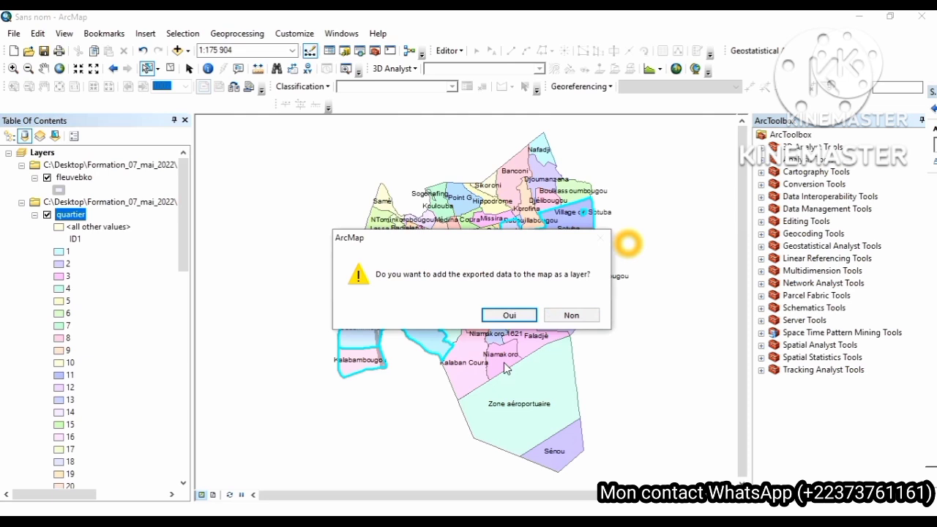
left_click(504, 316)
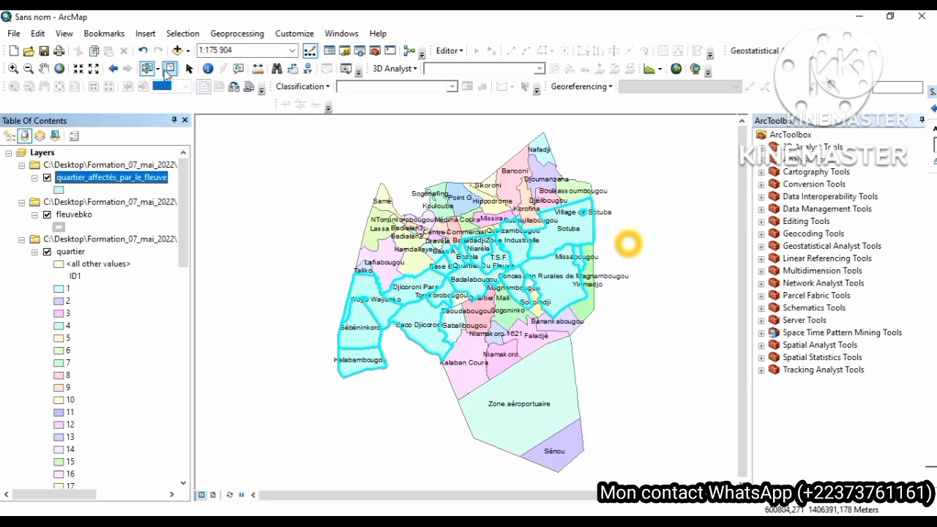
- Clear the feature selection and hide the original quartier layer
left_click(170, 68)
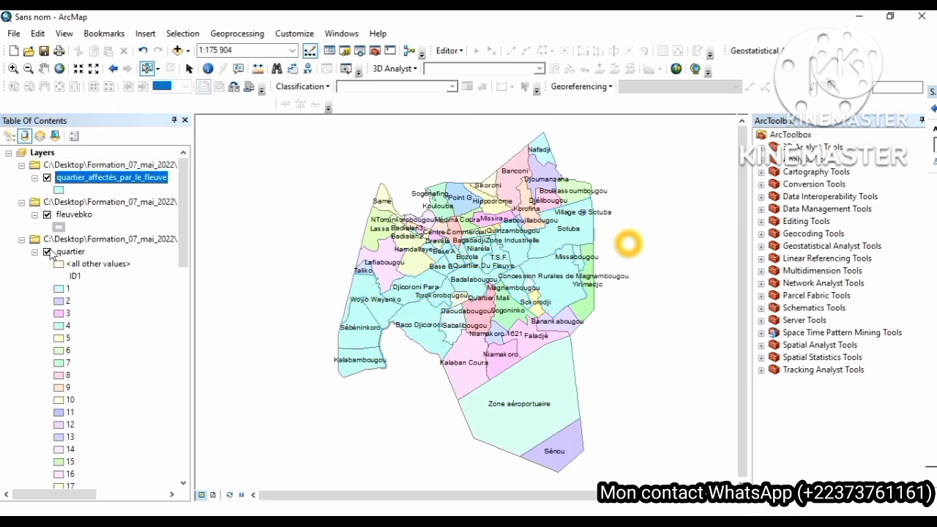
left_click(47, 252)
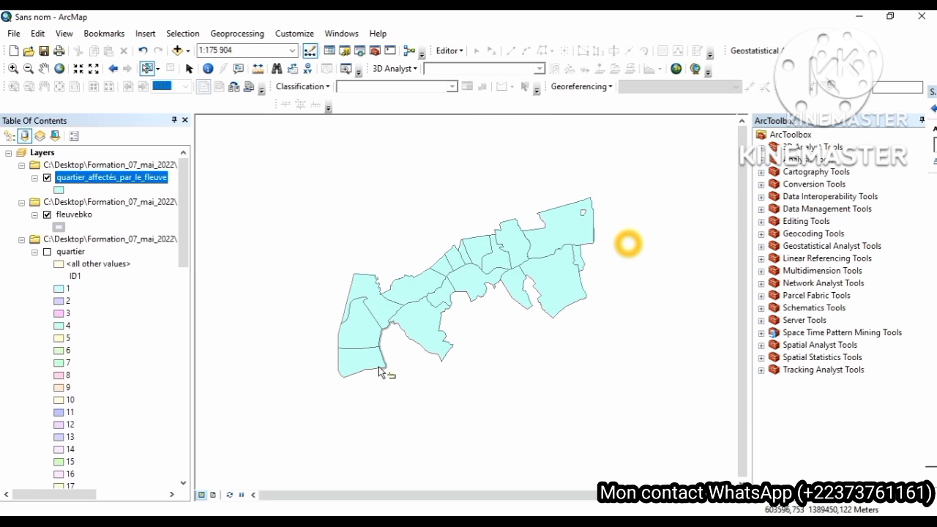
left_click(180, 37)
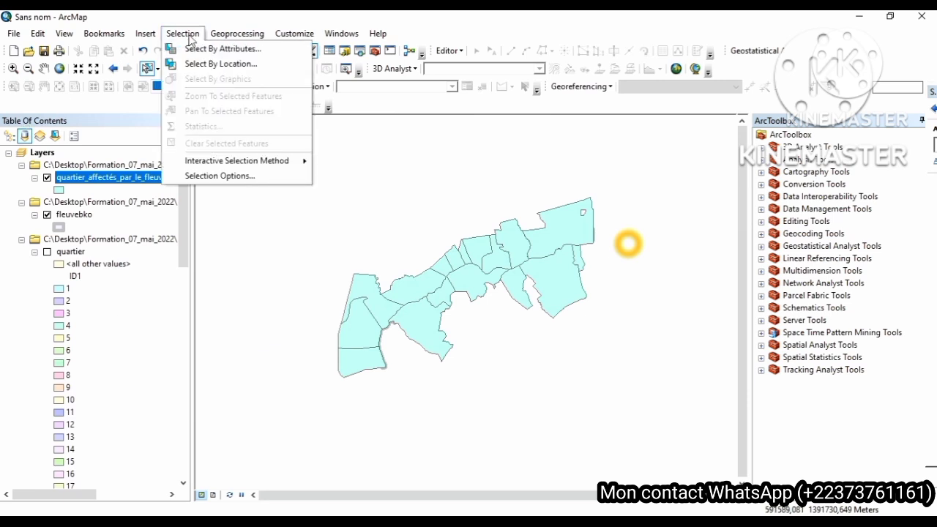
left_click(189, 37)
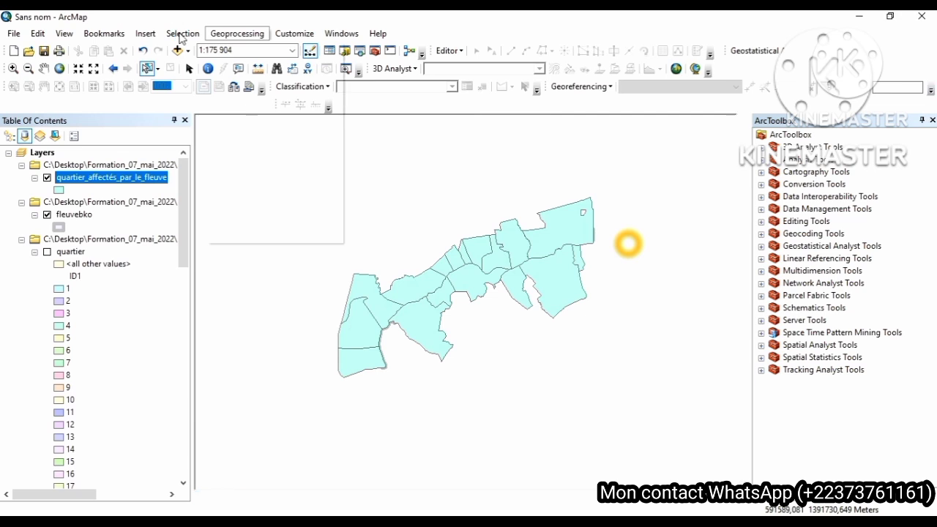
left_click(181, 34)
left_click(182, 34)
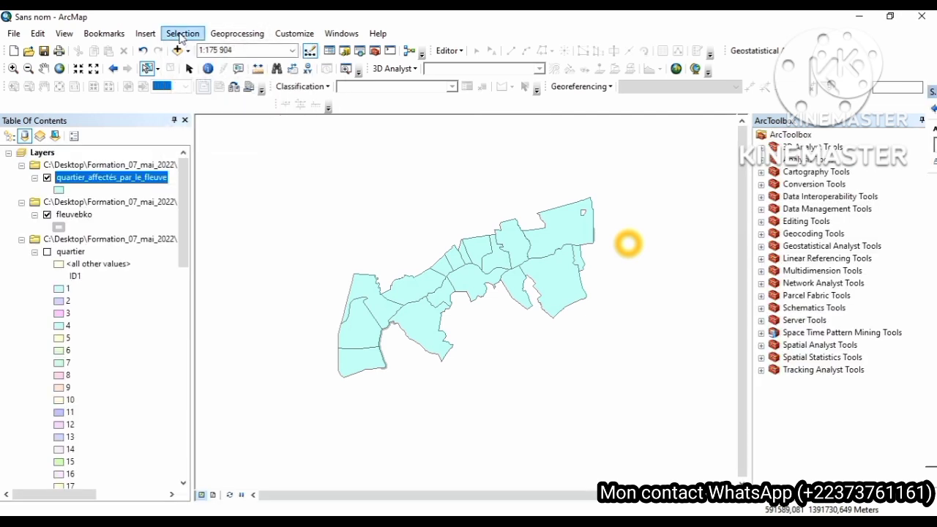
left_click(181, 35)
left_click(213, 47)
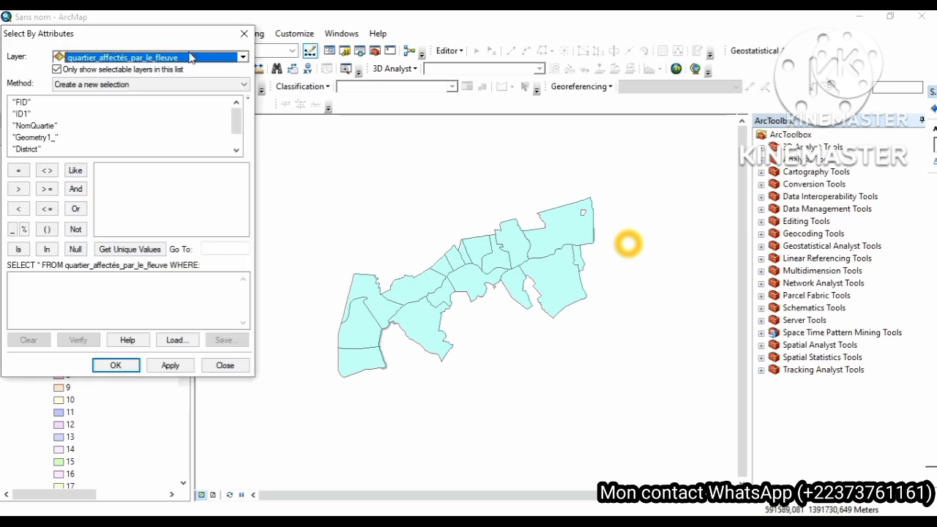
left_click(104, 58)
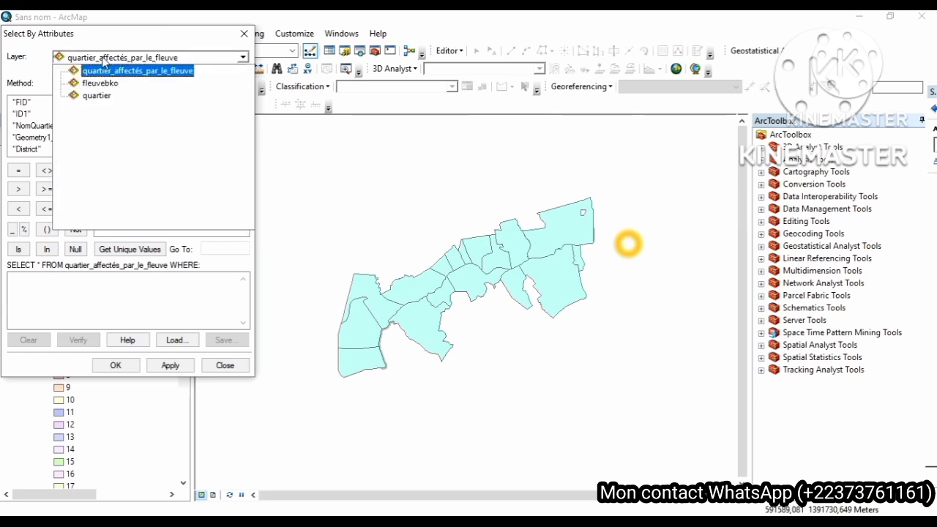
left_click(104, 62)
left_click(103, 60)
left_click(102, 97)
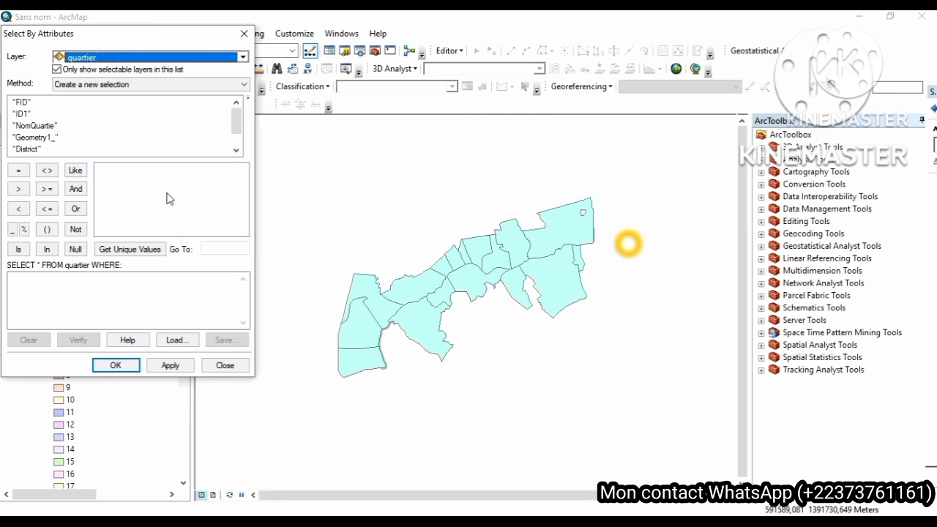
left_click(244, 34)
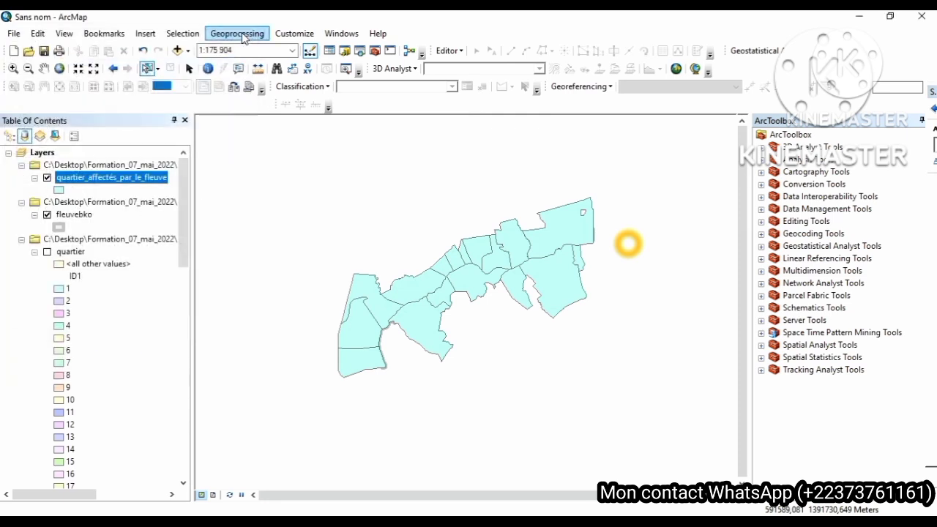
- Open the attribute table of the quartier layer
left_click(71, 253)
right_click(74, 253)
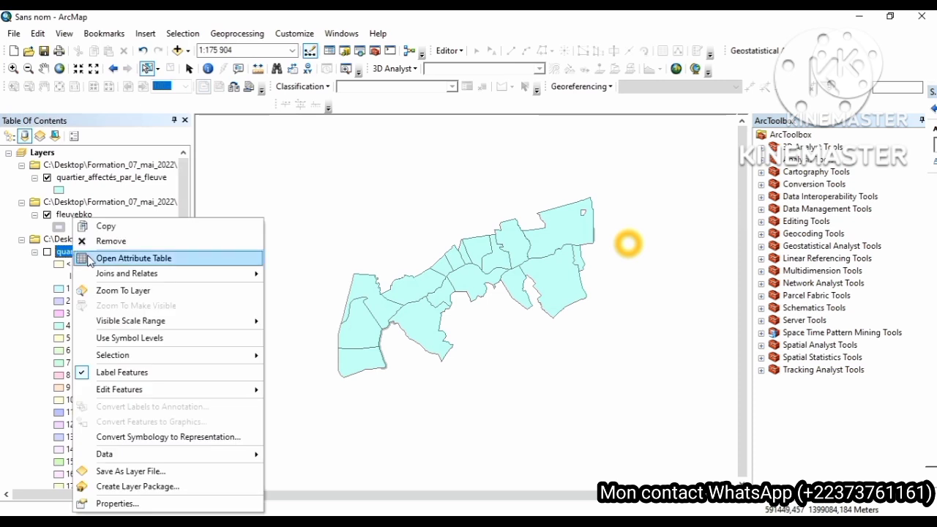
left_click(106, 258)
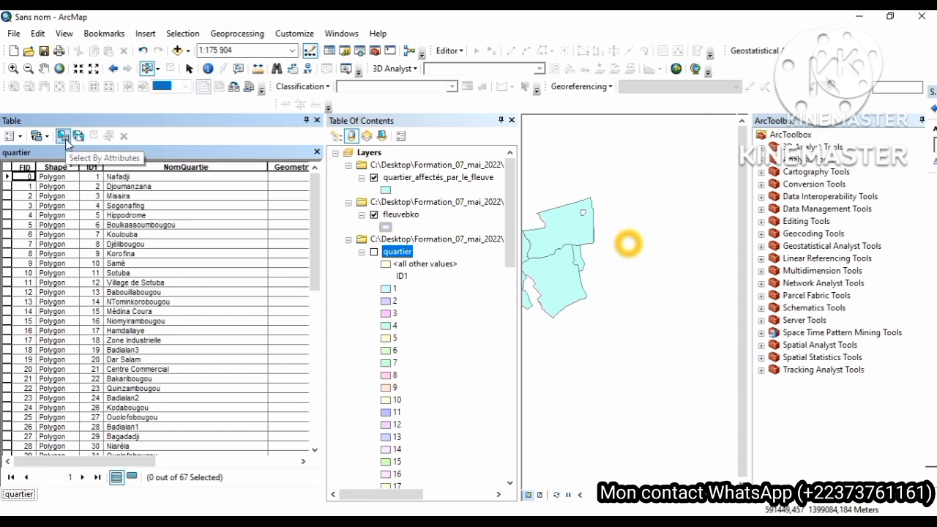
left_click(64, 140)
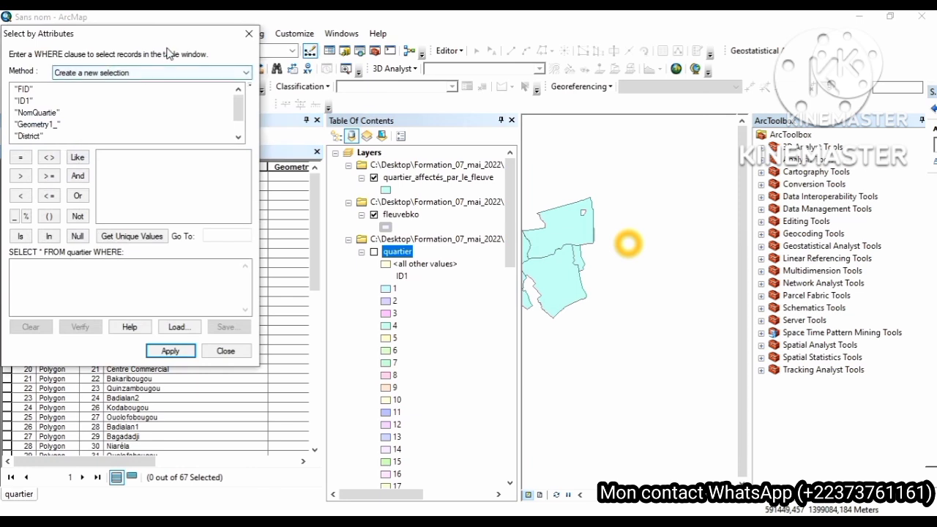
left_click_drag(173, 46, 526, 67)
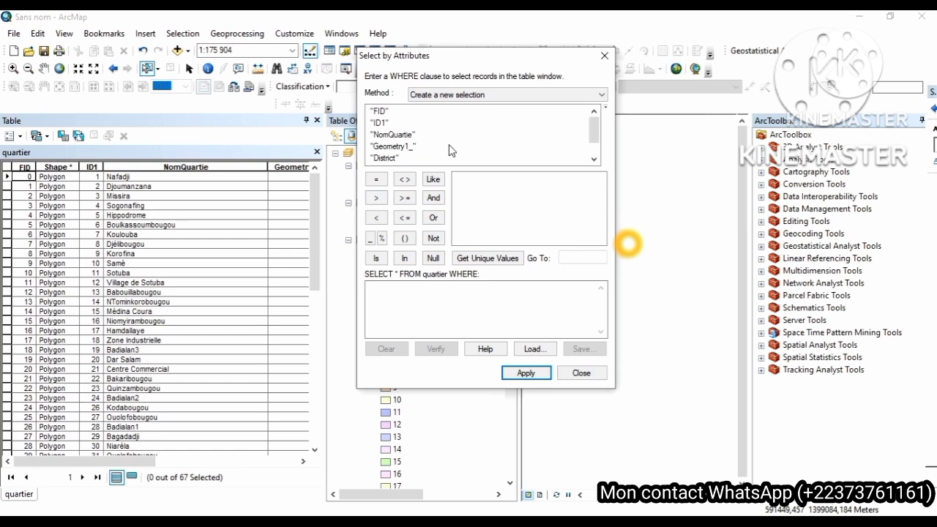
left_click(604, 56)
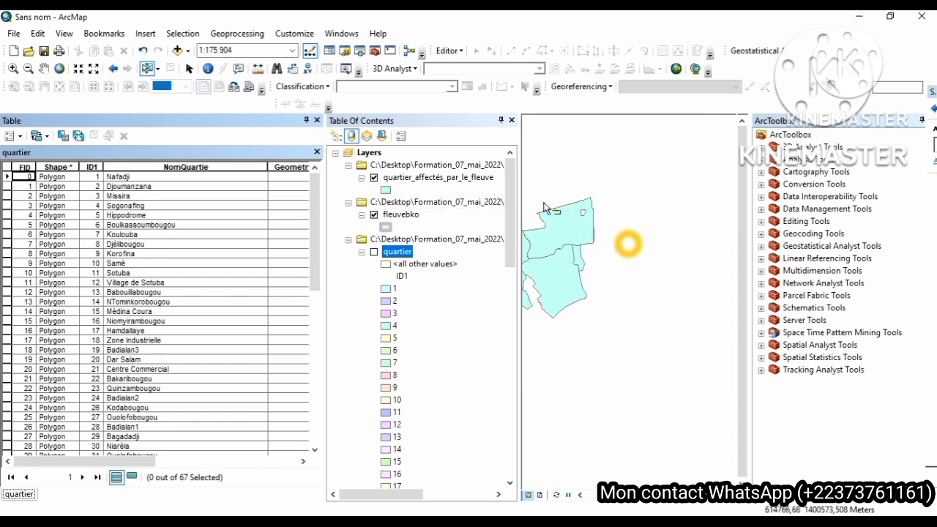
- Widen the quartier table to show the FLEUVE field and build the attribute selection expression "FLEUVE" = '1'
left_click_drag(326, 210, 585, 220)
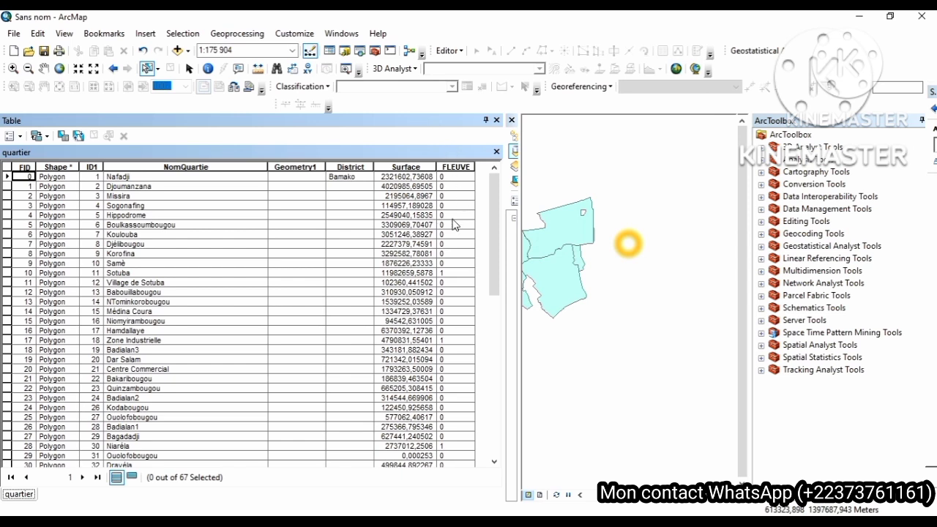
left_click(62, 135)
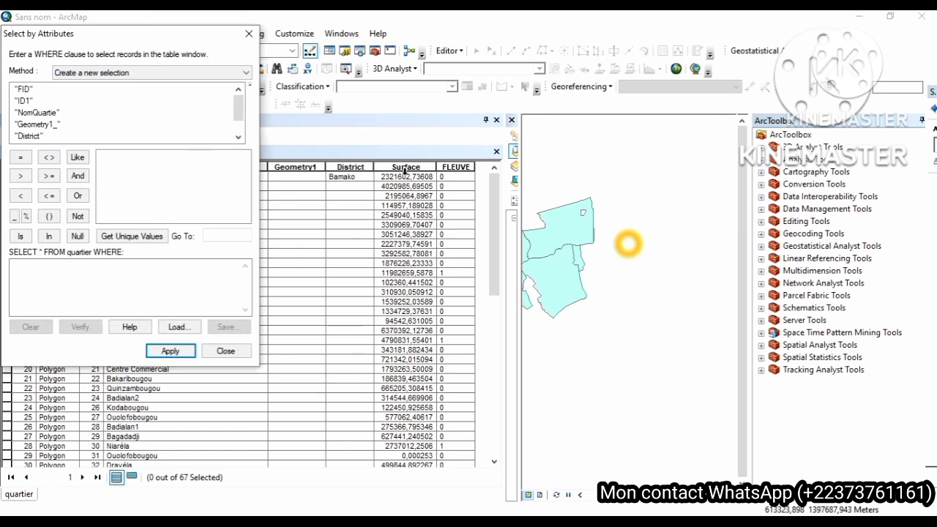
left_click(238, 137)
left_click(238, 138)
double_click(31, 135)
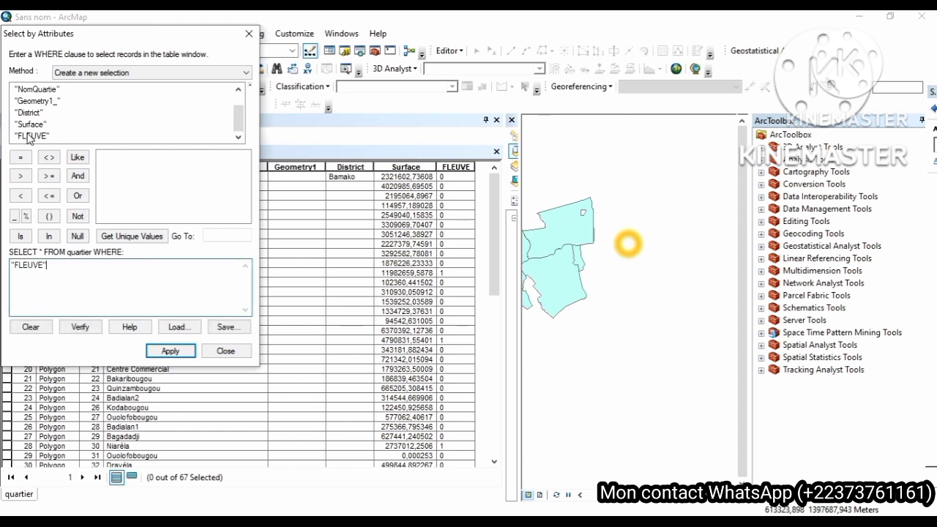
left_click(21, 157)
left_click(136, 239)
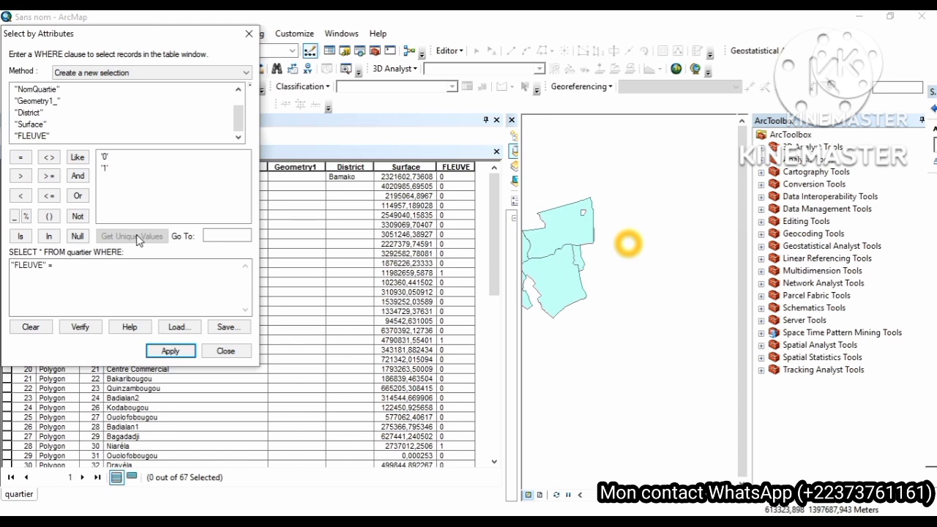
double_click(105, 168)
left_click(439, 339)
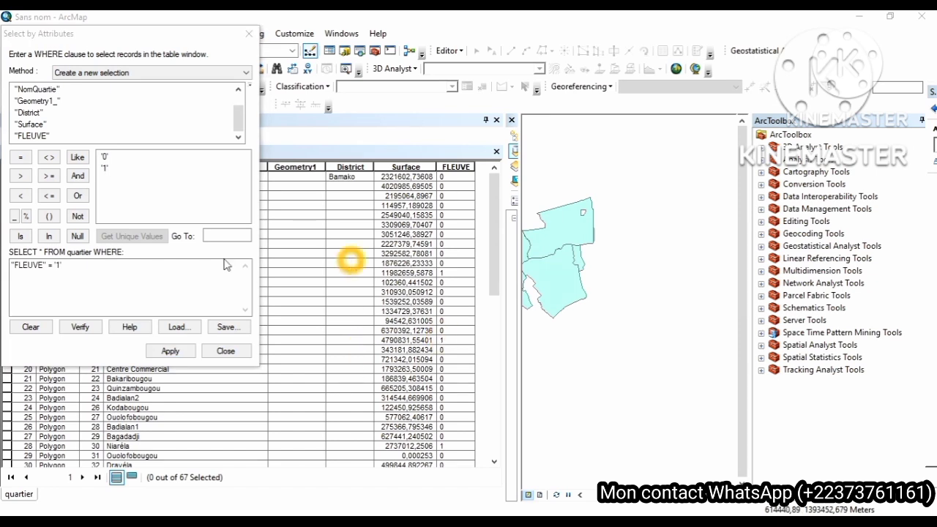
left_click(139, 282)
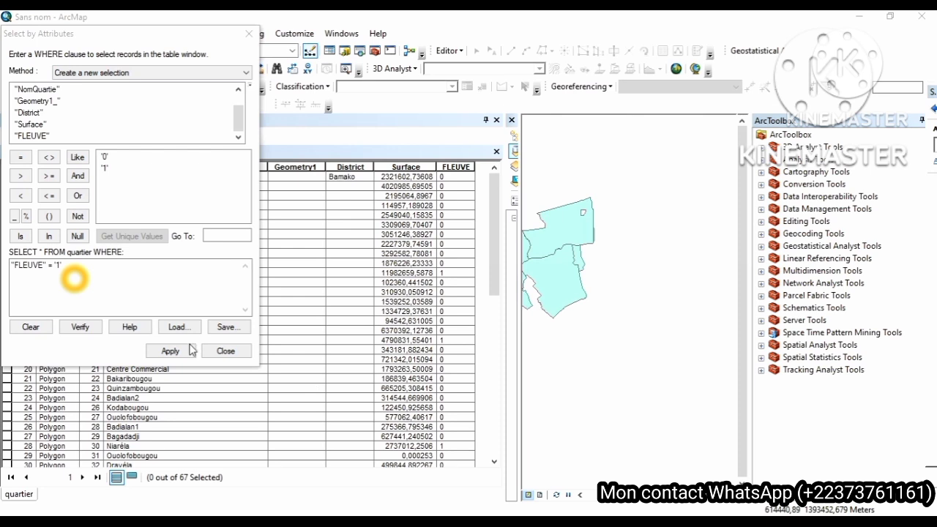
- Verify the expression and apply it as a new selection on the quartier records, then close the query dialog
left_click(76, 328)
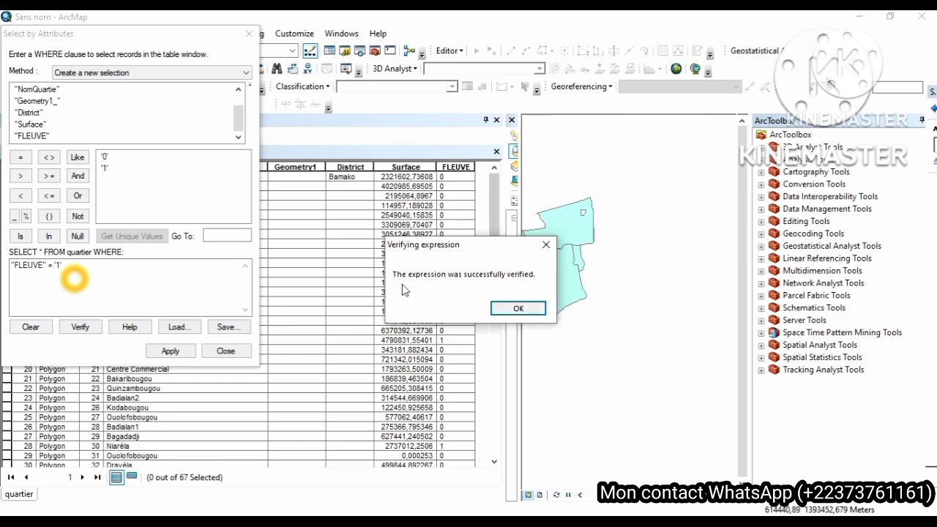
left_click(515, 308)
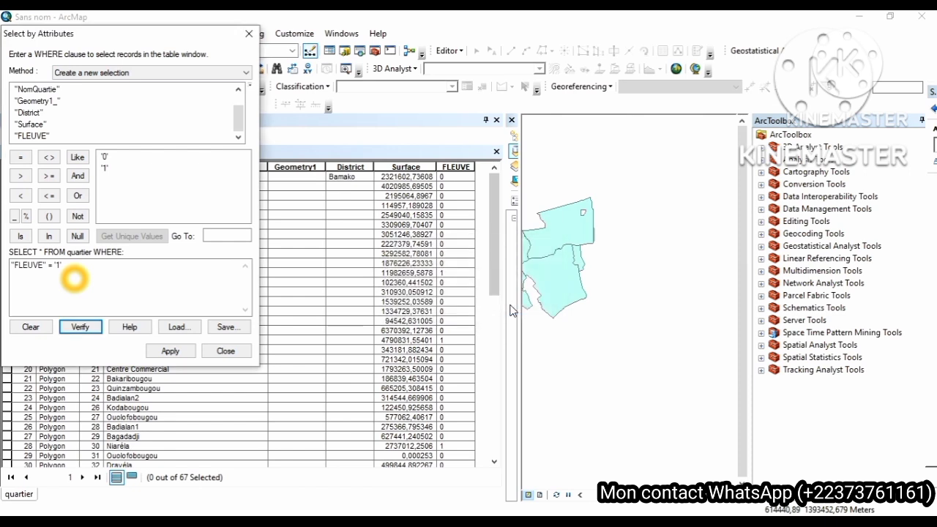
left_click(171, 351)
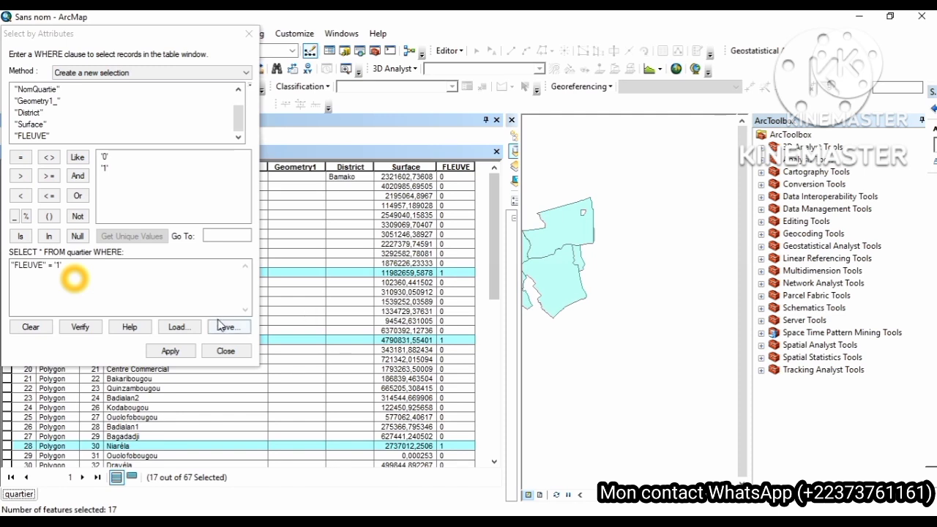
left_click(226, 351)
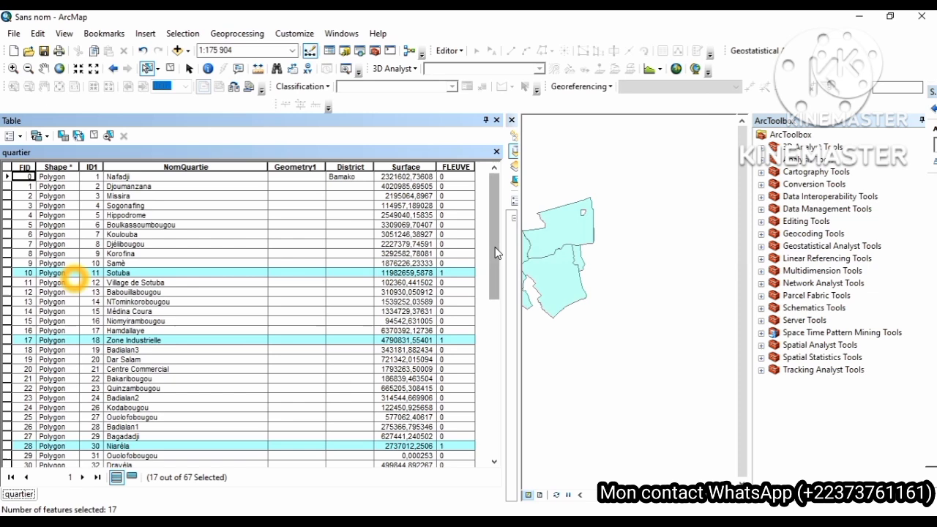
left_click_drag(496, 248, 503, 420)
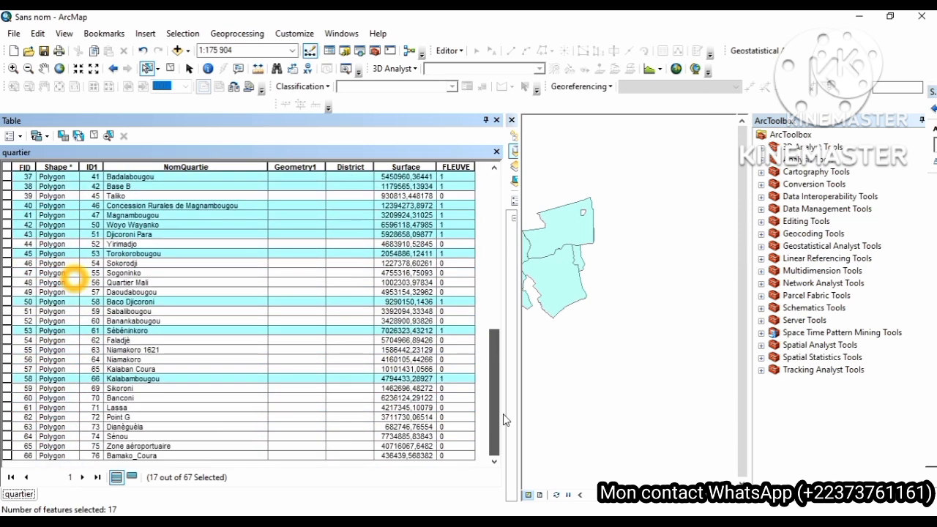
- Close the quartier attribute table, restore the layer list's width, hide the quartier_affectés_par_le_fleuve layer and show quartier
left_click_drag(503, 454, 503, 461)
left_click(496, 152)
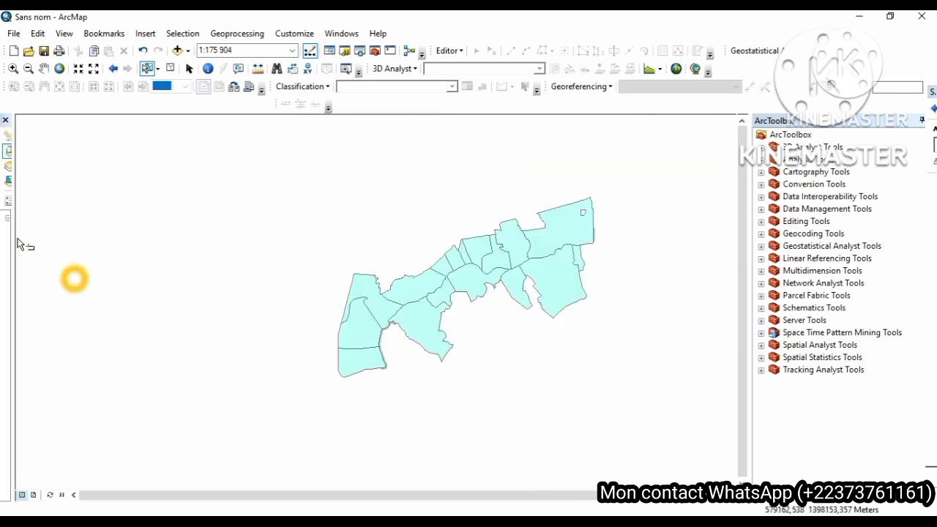
left_click_drag(14, 236, 178, 266)
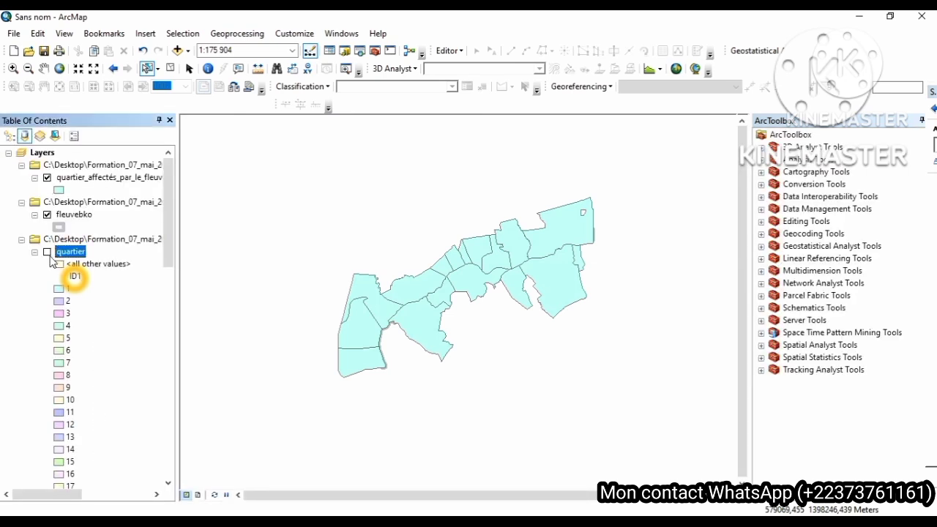
left_click(47, 178)
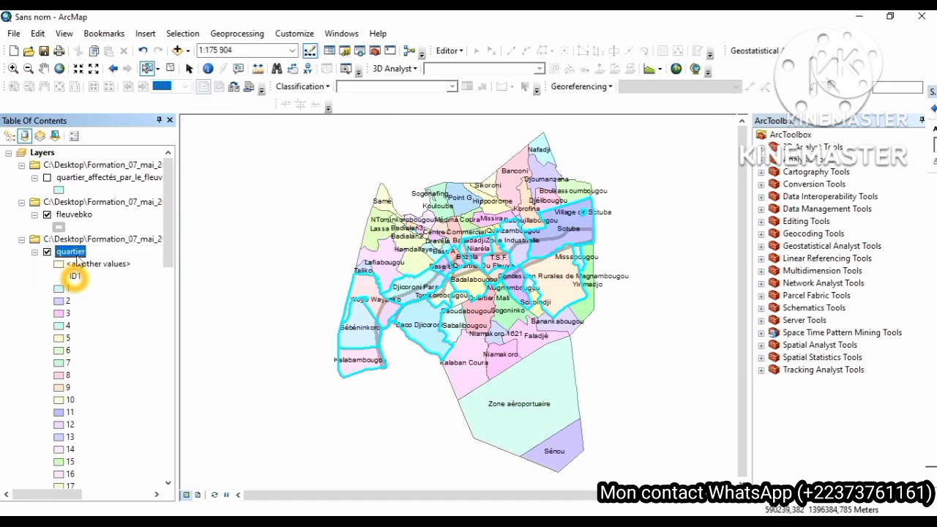
- Turn off feature labels in the quartier layer's properties and apply the change
right_click(70, 252)
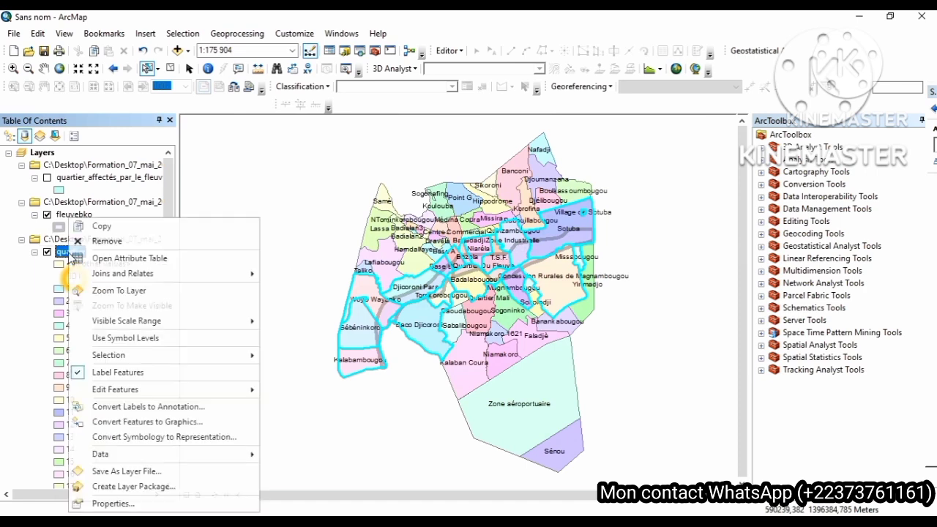
left_click(113, 504)
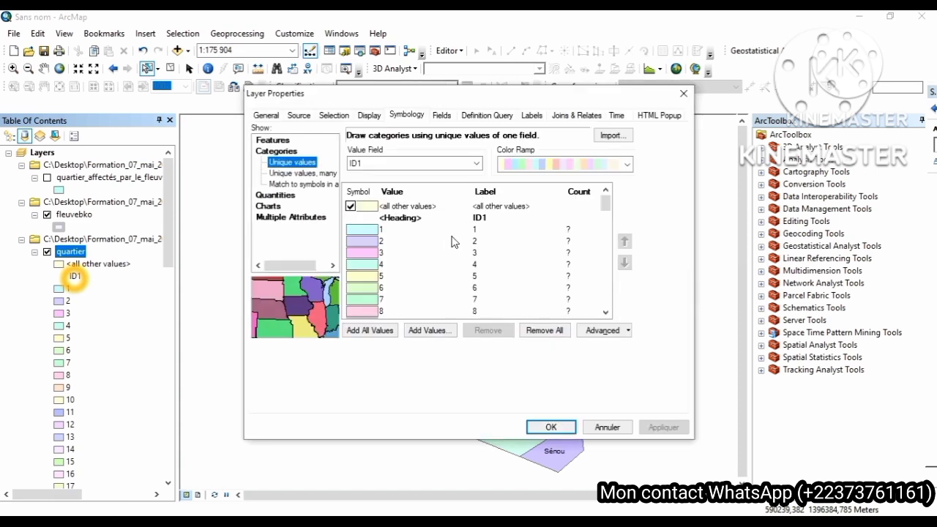
left_click(532, 116)
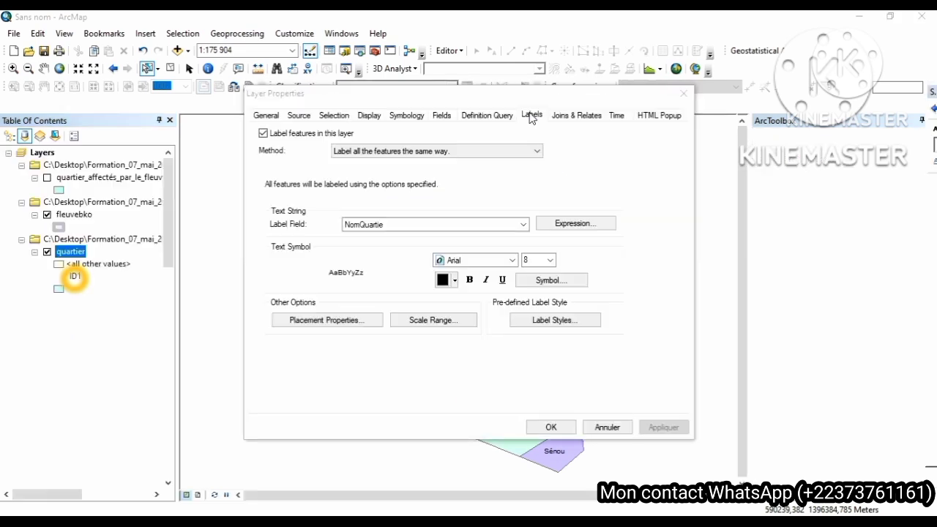
left_click(263, 133)
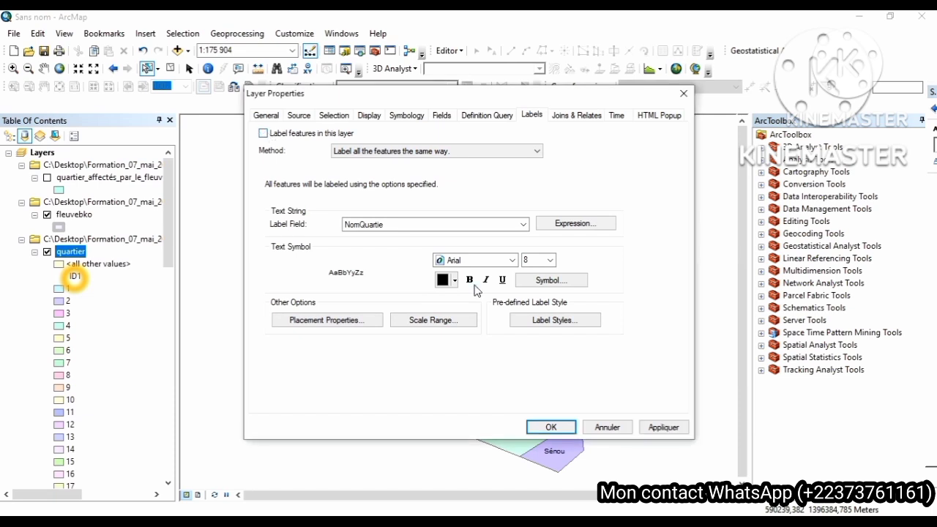
left_click(663, 426)
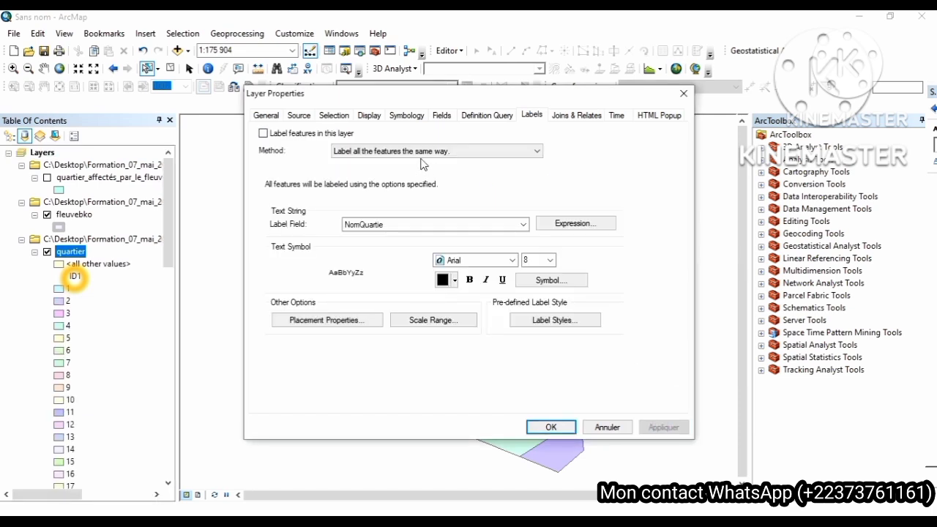
left_click(407, 114)
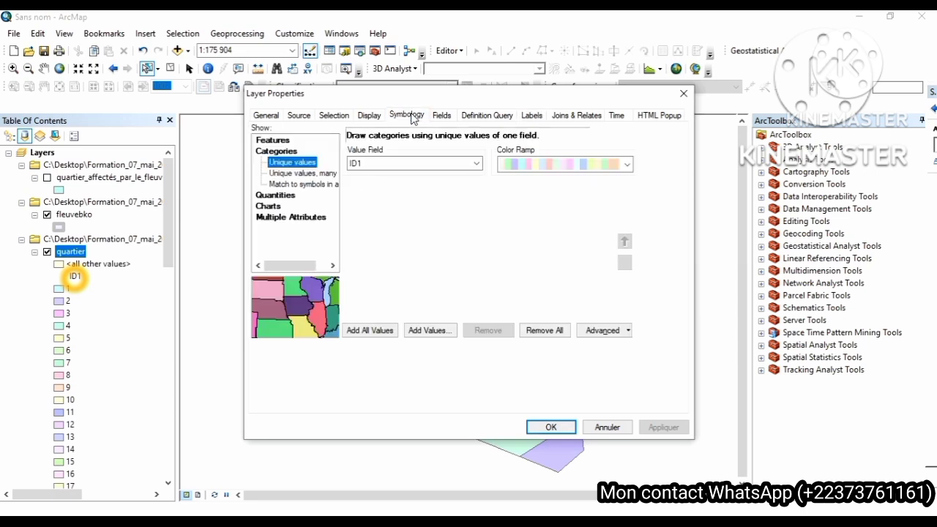
left_click(548, 427)
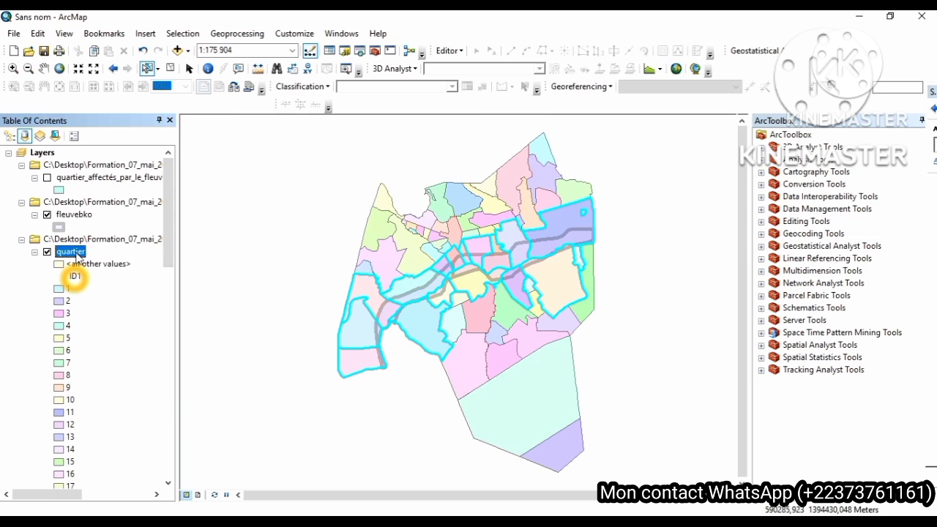
- Export the selected quartier features using the layer's source coordinate system and add the exported data to the map
right_click(76, 253)
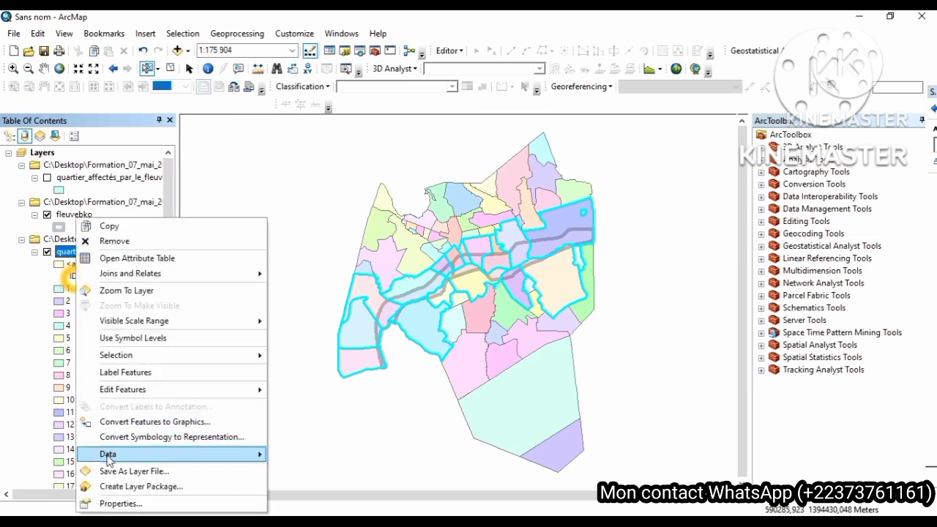
mouse_move(110, 455)
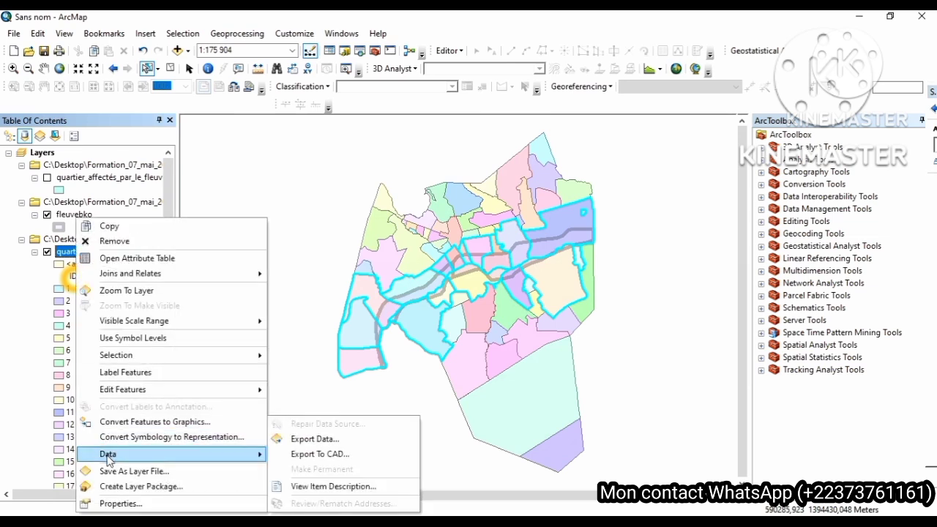
left_click(312, 439)
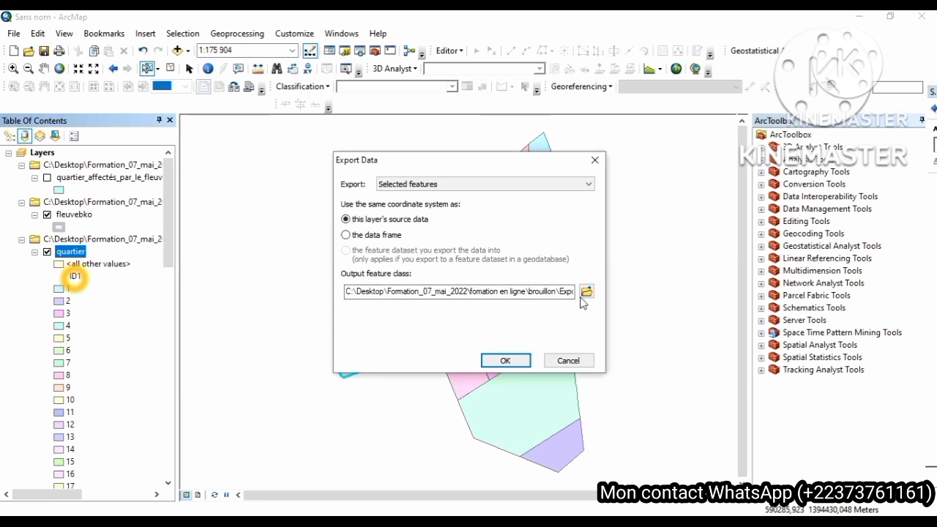
left_click(503, 361)
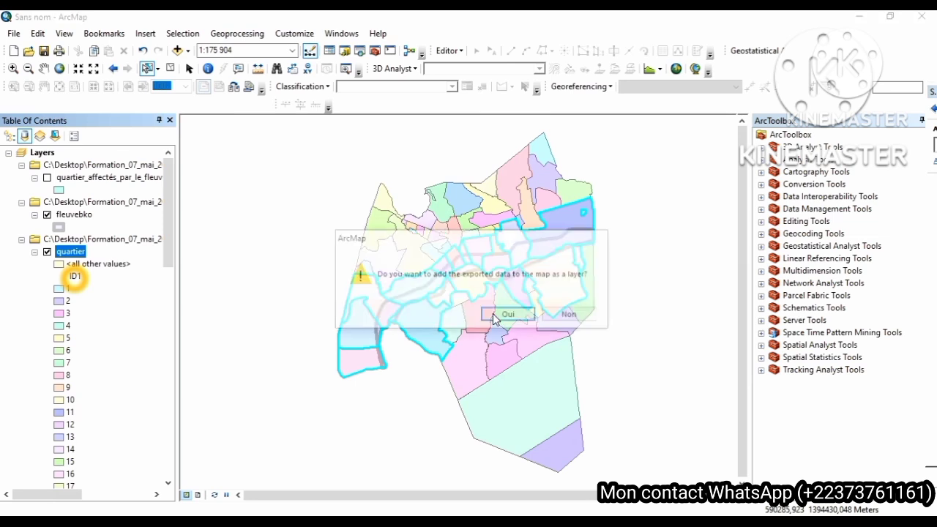
left_click(494, 316)
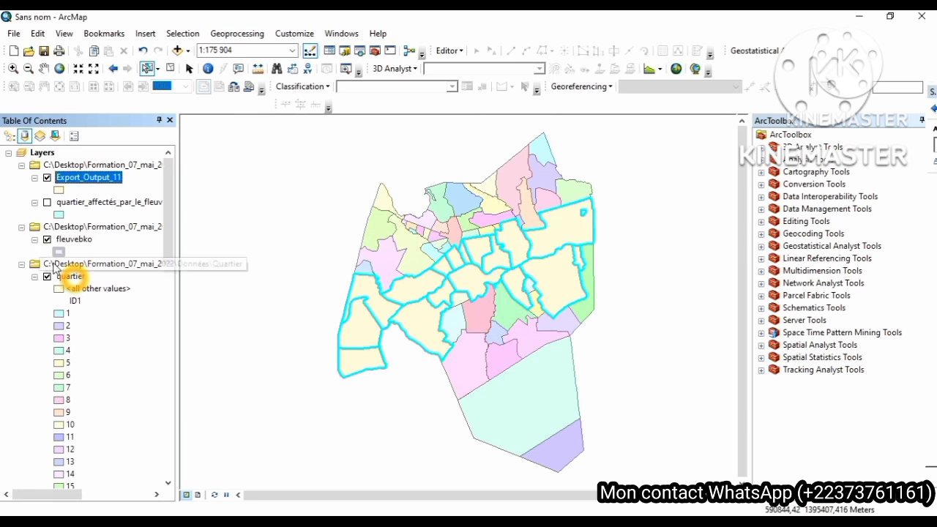
- Rename the newly exported layer as "selection par requette"
left_click(86, 180)
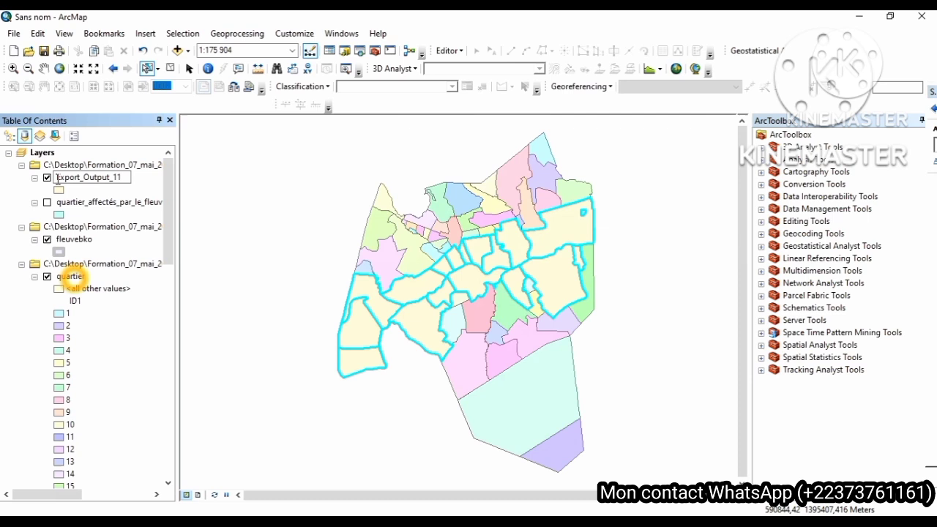
left_click_drag(58, 180, 162, 178)
type("sel")
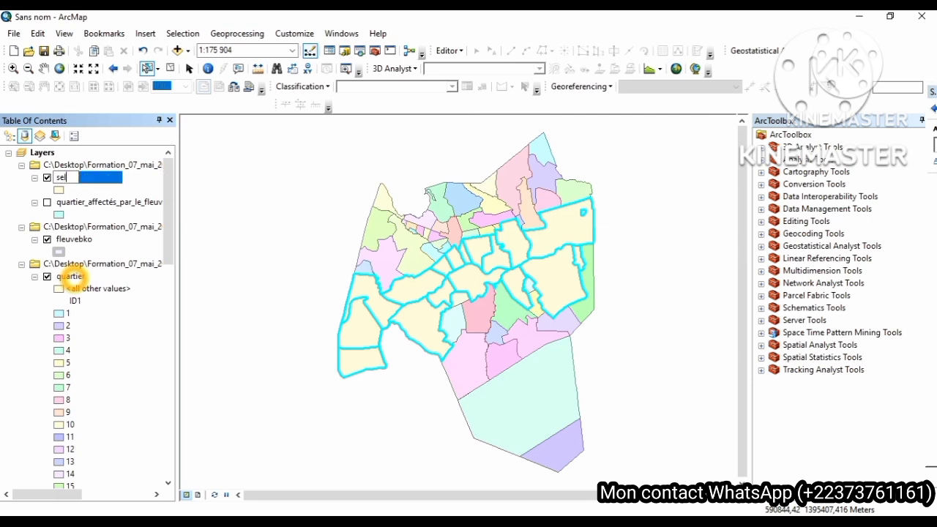
type("ection par re")
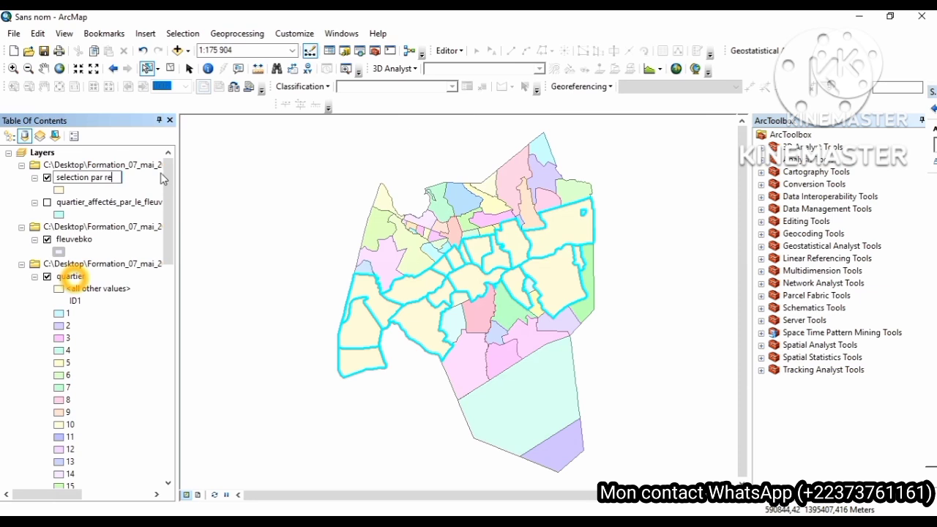
type("quette")
key("Return")
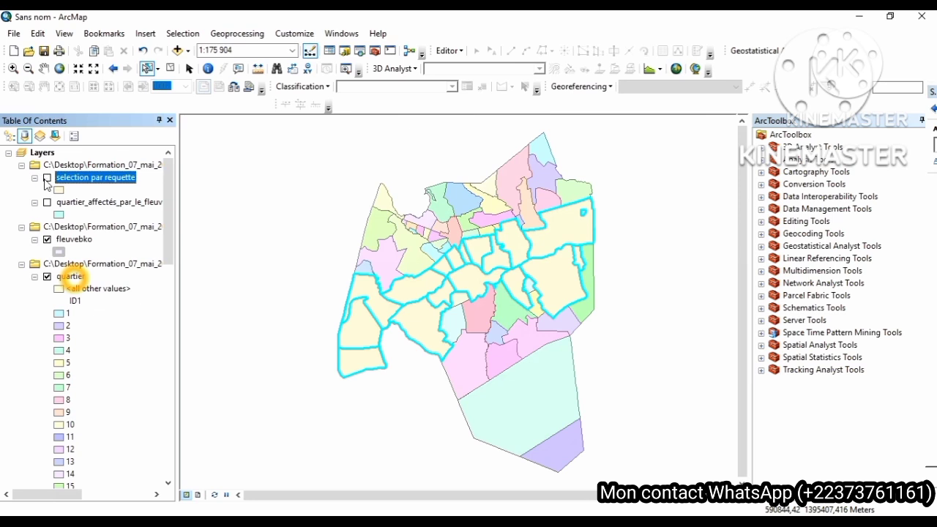
- Hide the selection par requette layer and clear the selected features
left_click(46, 179)
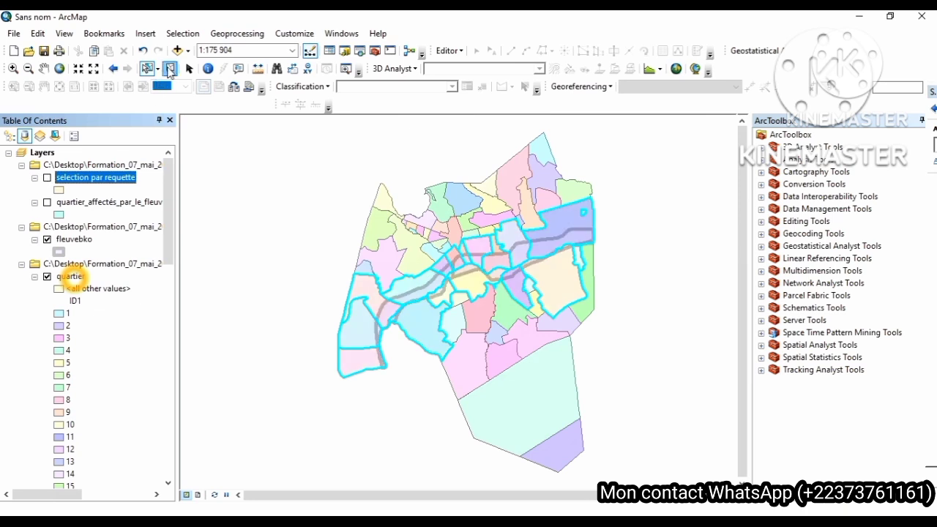
left_click(169, 69)
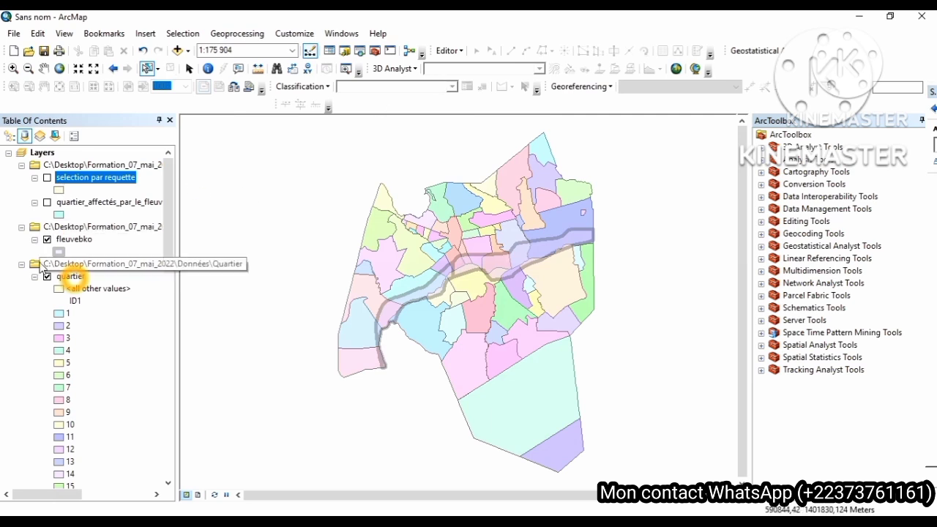
- Hide the quartier layer briefly to view the fleuvebko river layer alone, and show quartier again
left_click(47, 276)
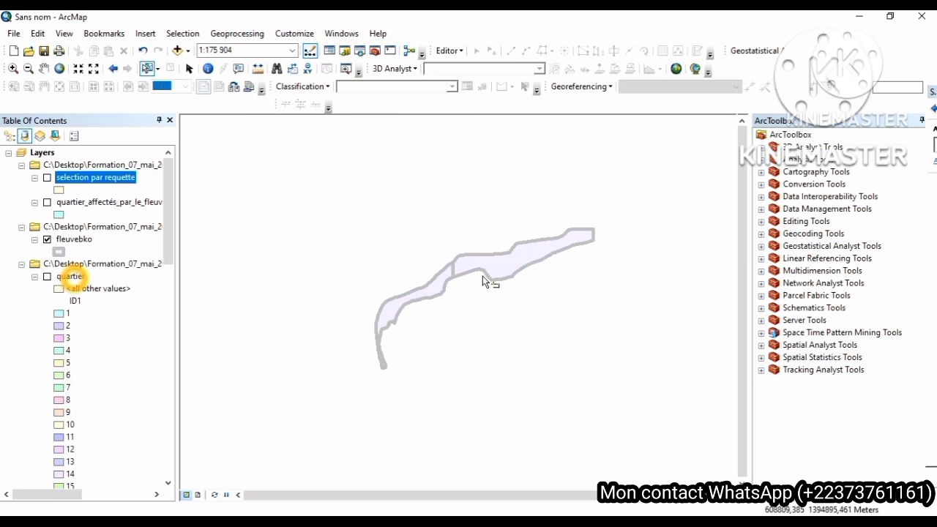
left_click(67, 277)
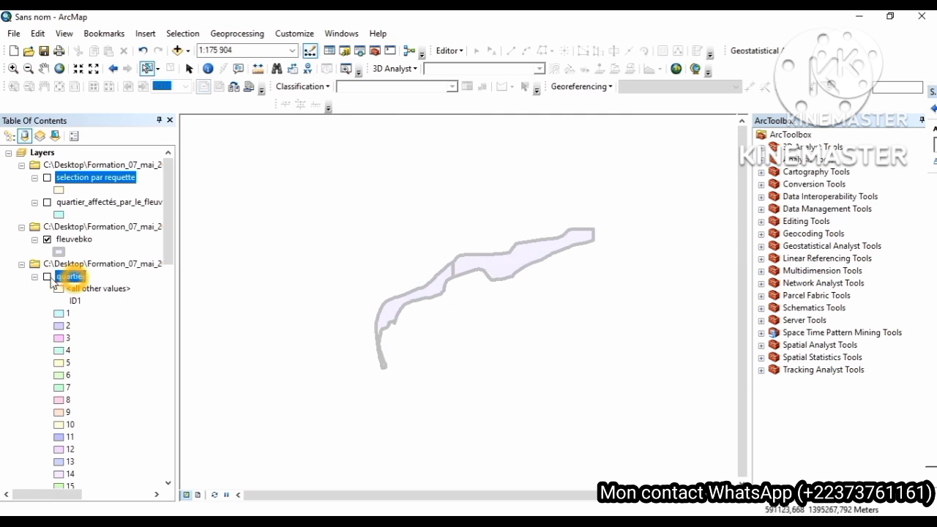
left_click(47, 277)
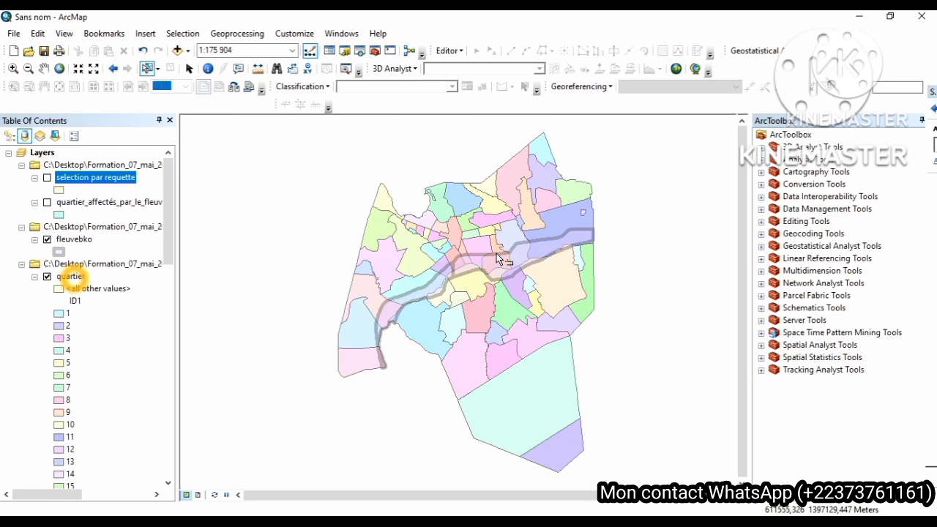
- Set up a Select By Location query targeting quartier, with fleuvebko as source layer and the "intersect the source layer feature" method
left_click(182, 34)
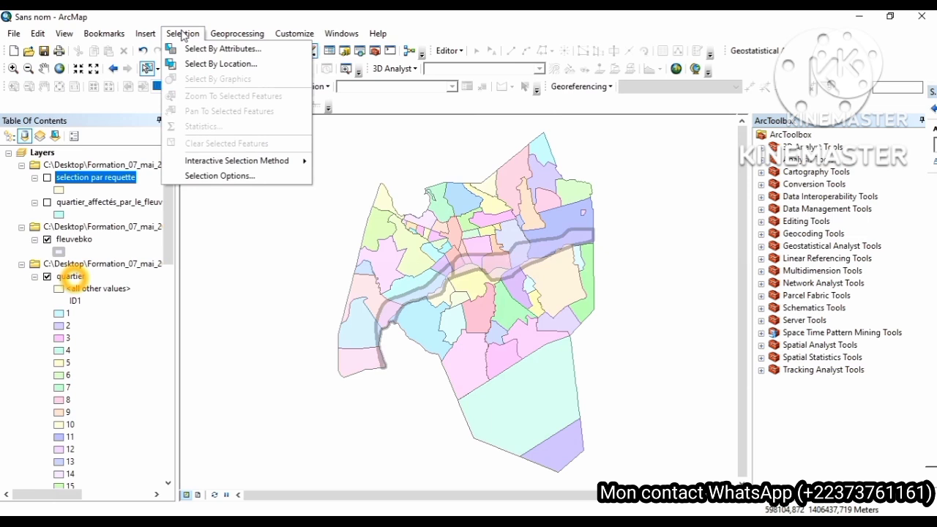
left_click(196, 66)
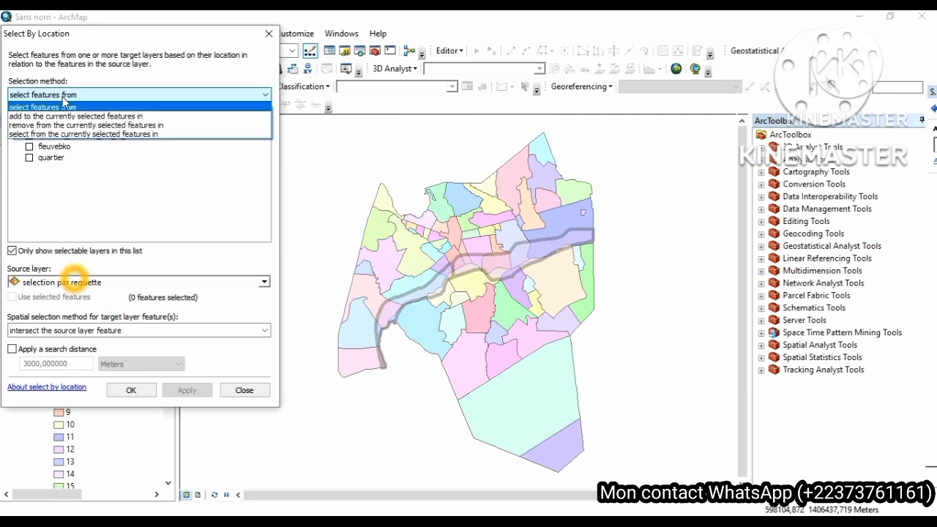
left_click(65, 102)
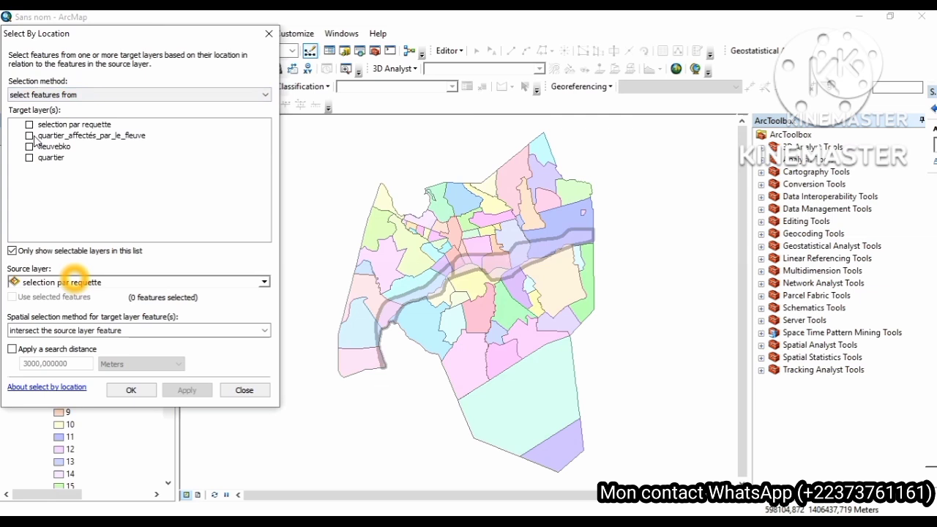
left_click(30, 158)
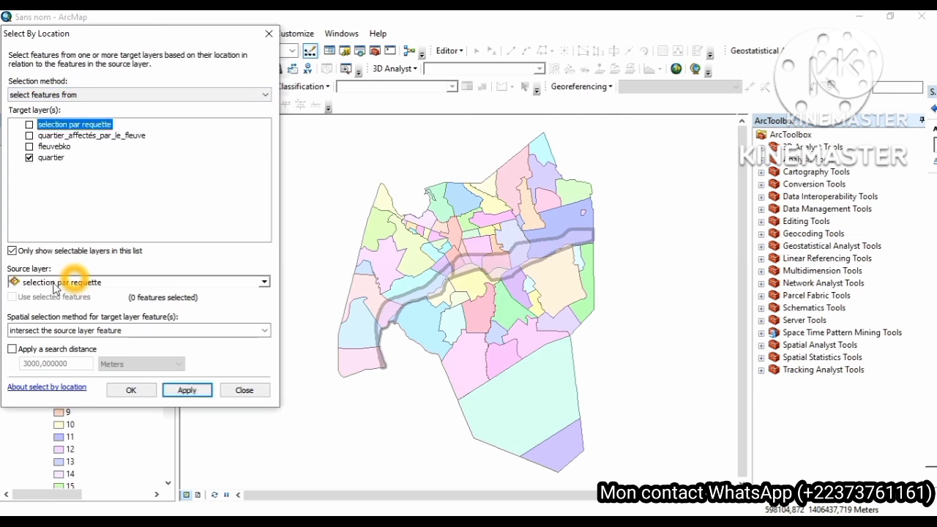
left_click(53, 283)
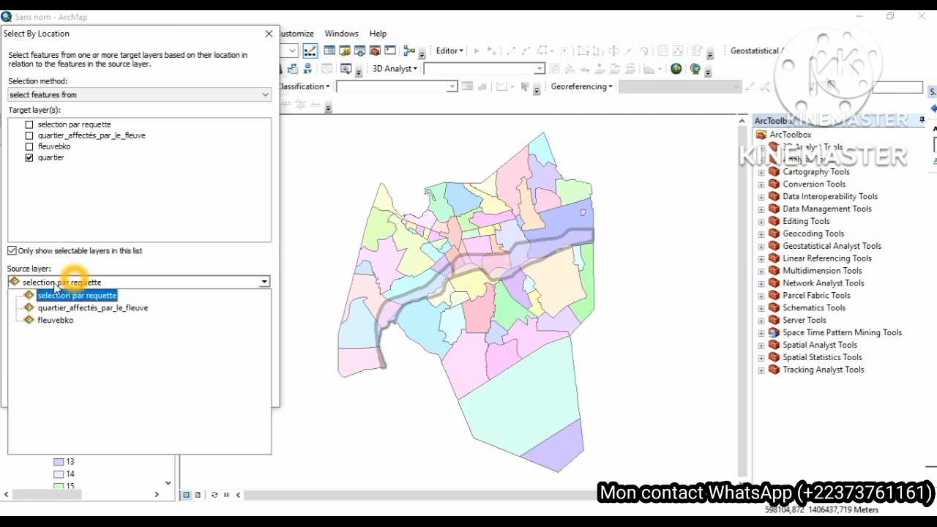
left_click(62, 321)
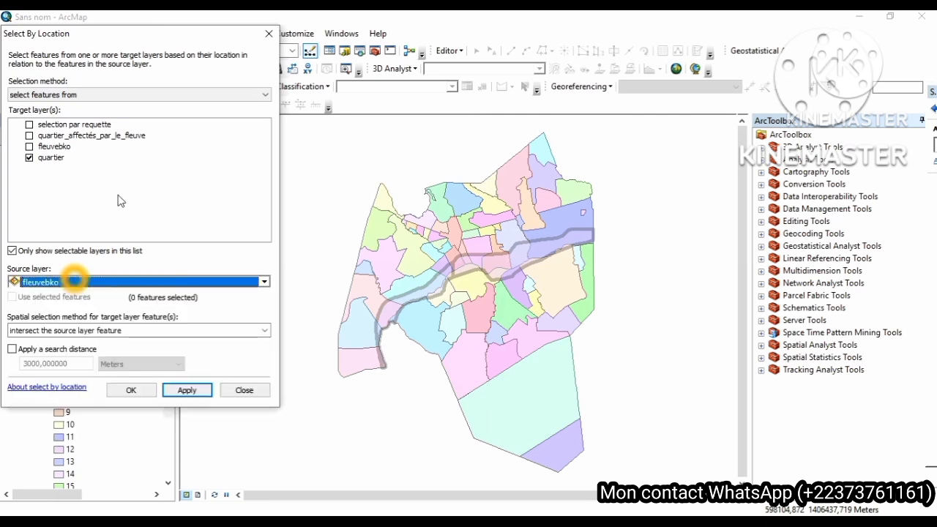
- Move the Select By Location dialog off the layer list, apply the query to select the intersecting neighbourhoods, and close the dialog
left_click_drag(188, 38, 292, 54)
left_click_drag(373, 57, 387, 44)
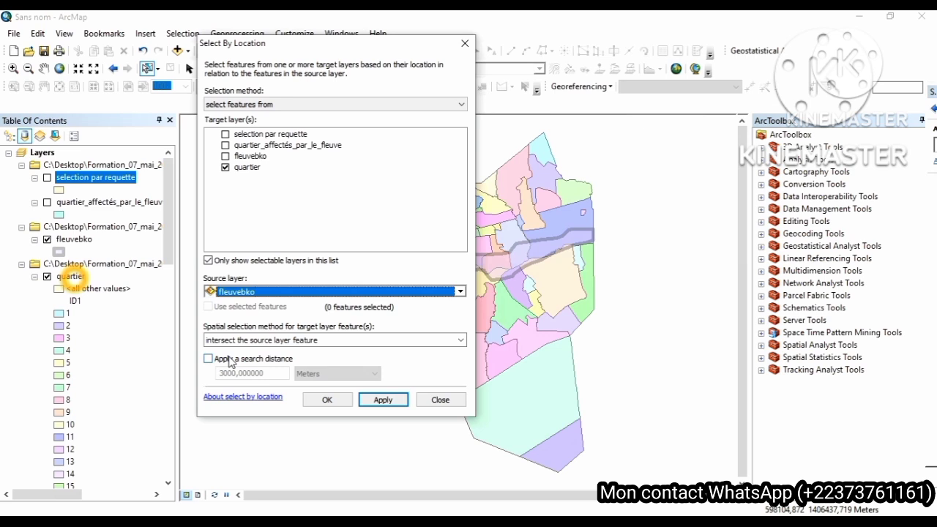
left_click(385, 401)
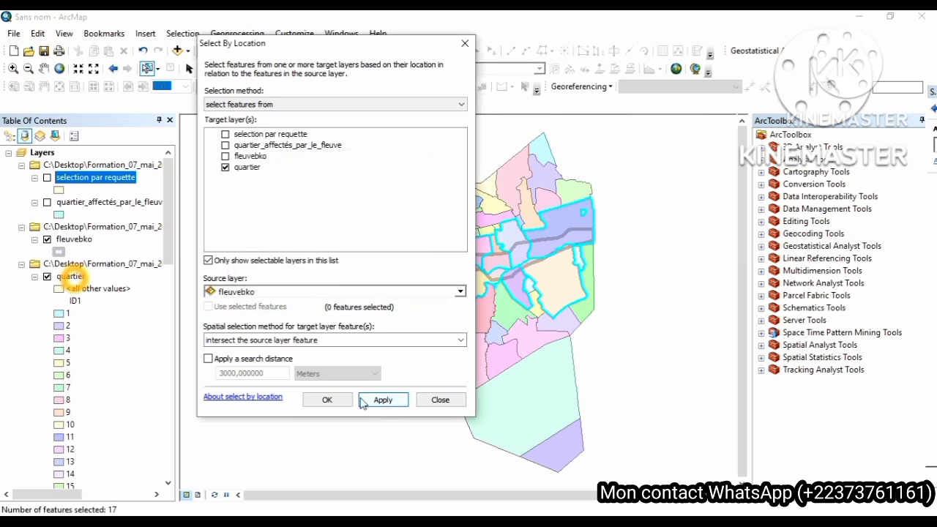
left_click(327, 401)
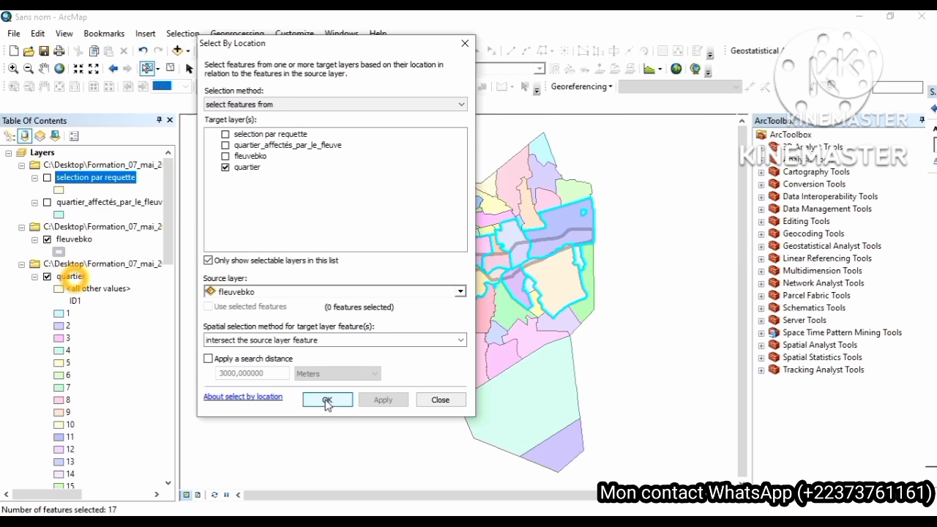
left_click(462, 45)
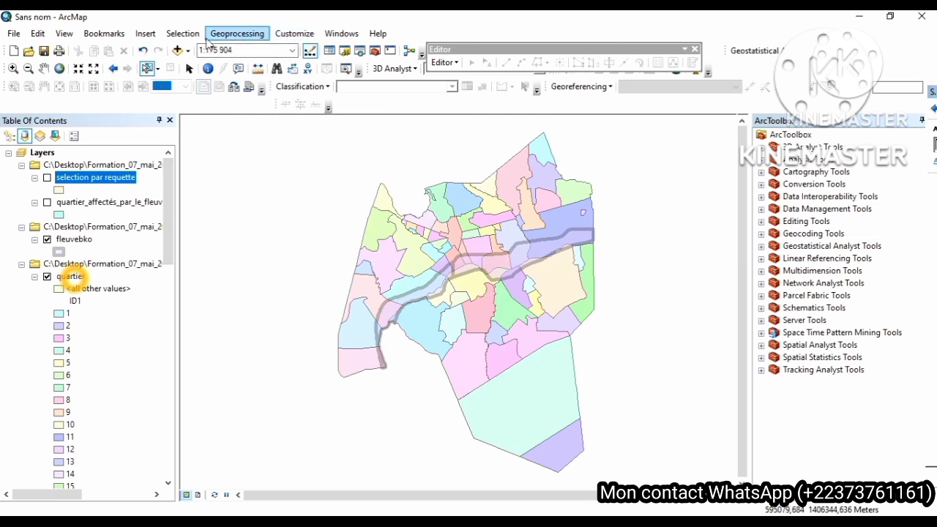
- Select the quartier features that intersect the fleuvebko source layer with Select By Location, and close the dialog
left_click(182, 34)
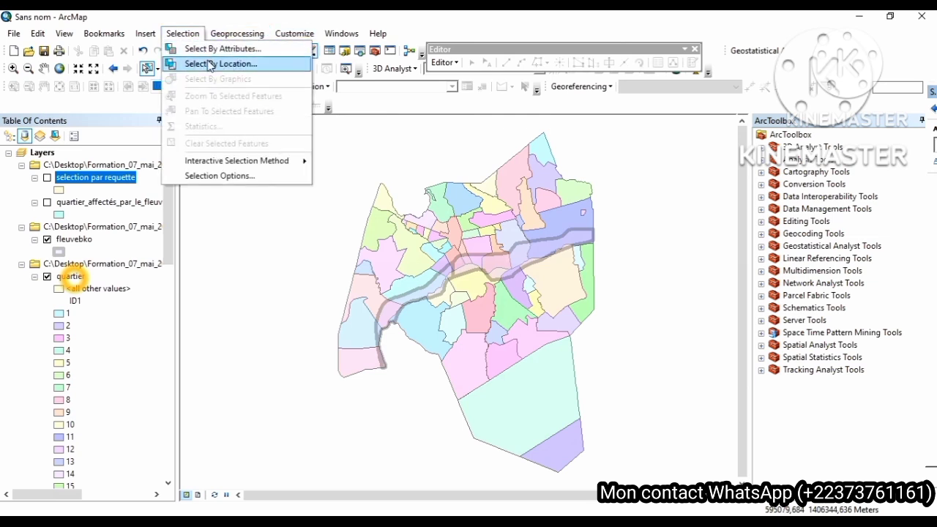
left_click(210, 66)
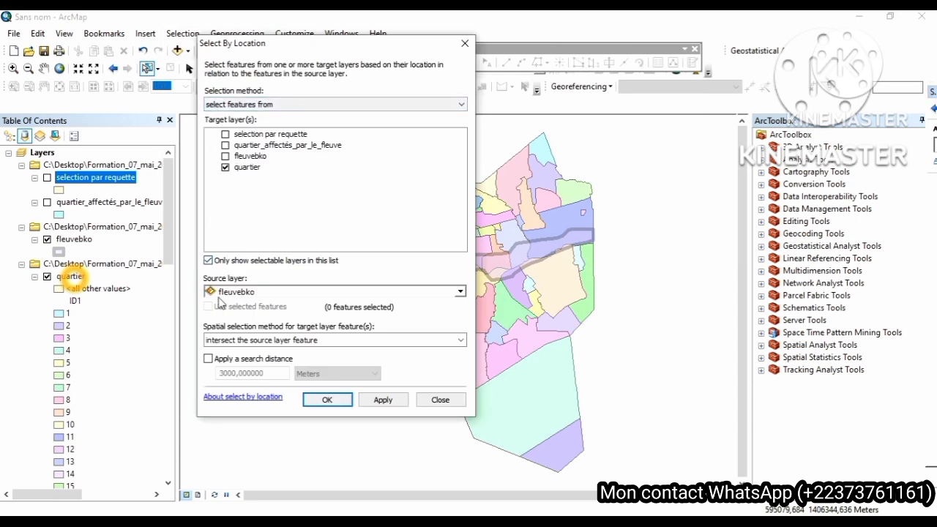
left_click(380, 401)
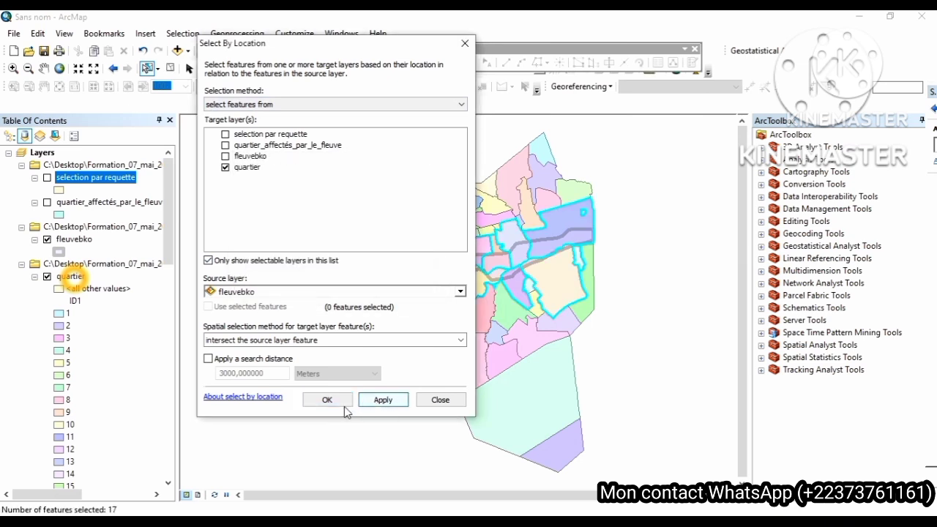
left_click(439, 400)
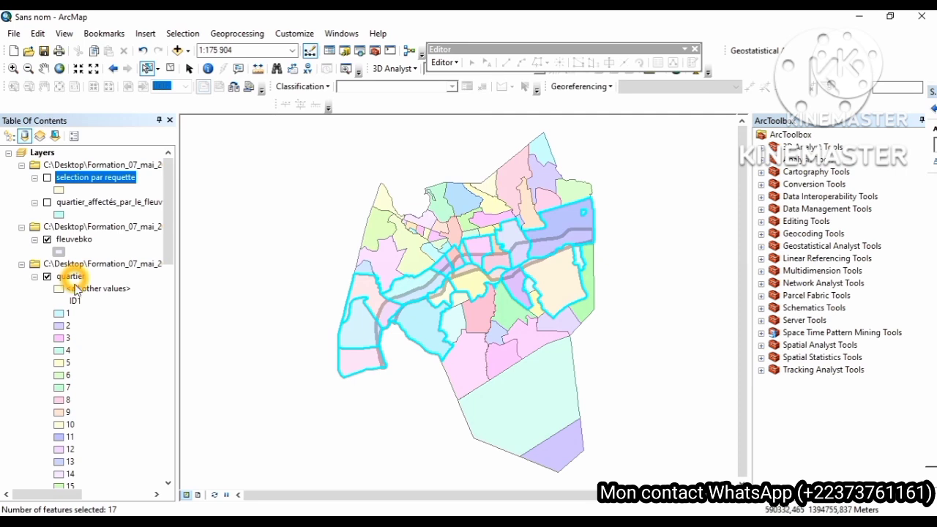
- Export the selected quartier features using the layer's source coordinate system and add the exported data to the map
left_click(73, 288)
left_click(73, 278)
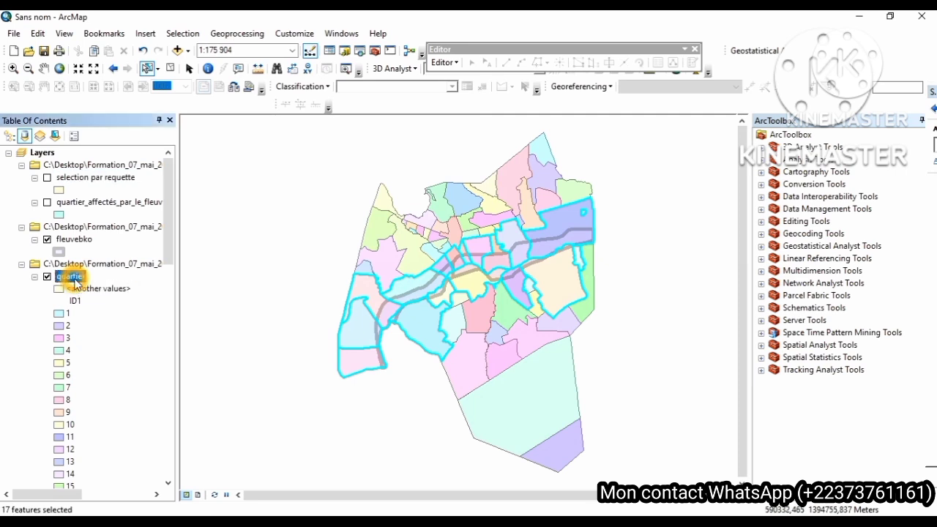
right_click(73, 278)
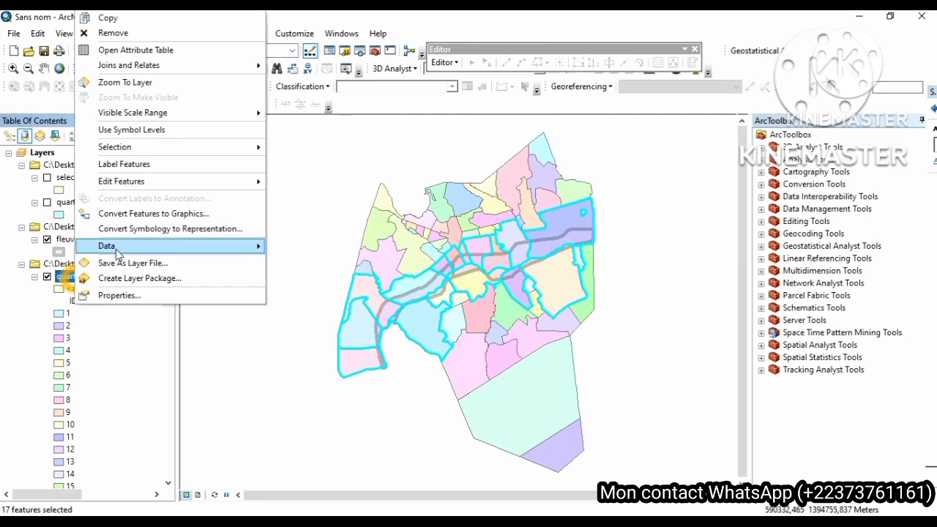
mouse_move(117, 252)
left_click(302, 262)
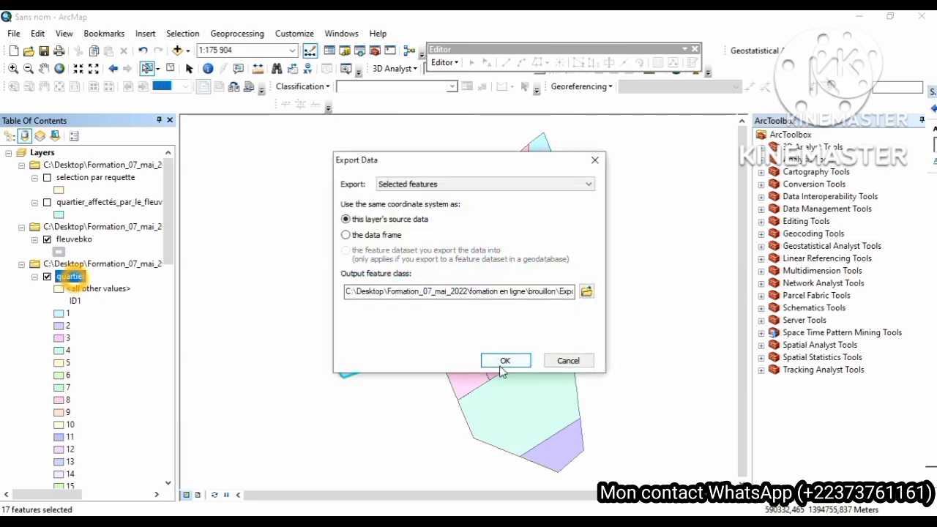
left_click(505, 361)
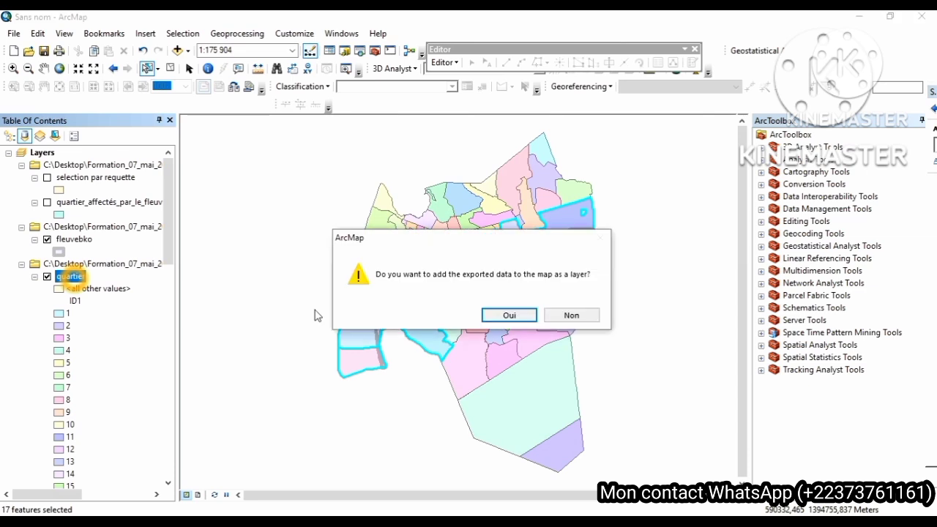
left_click(499, 315)
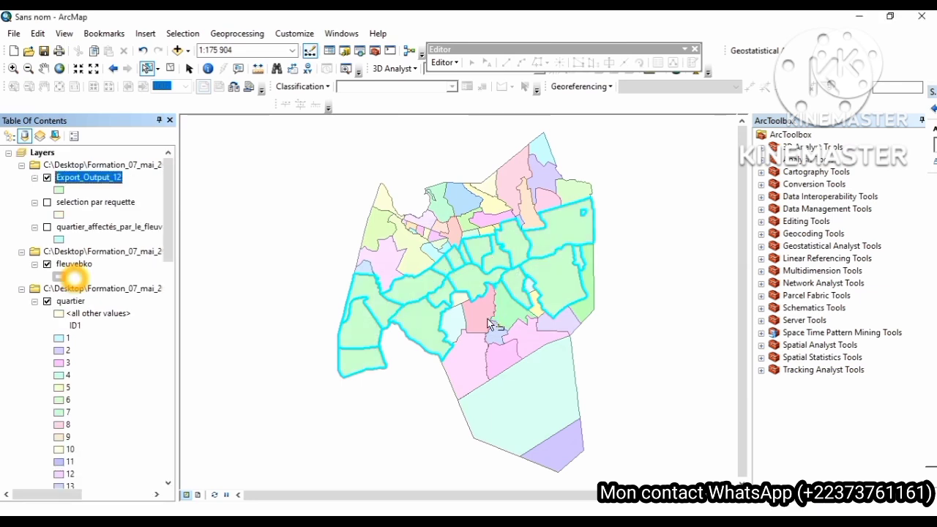
- Rename the newly exported layer as "Select localisation"
left_click(106, 178)
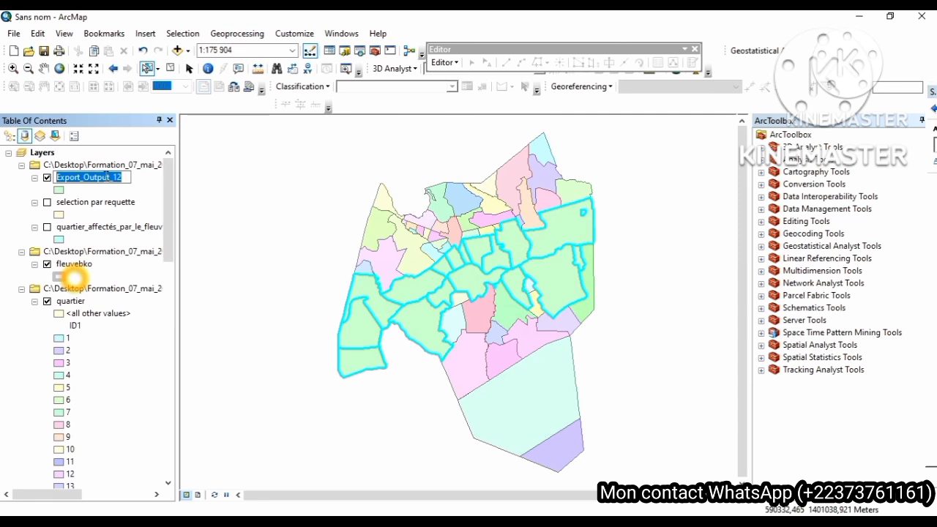
type("S")
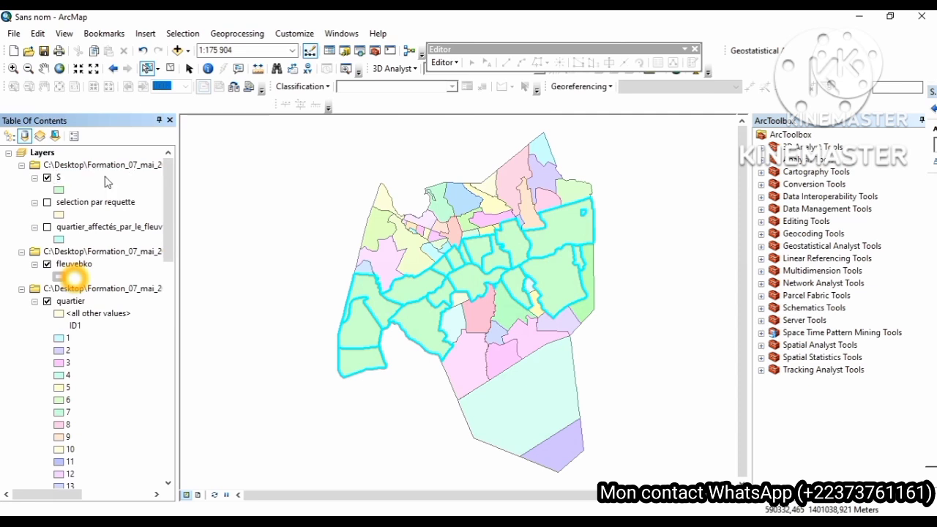
type("elect ")
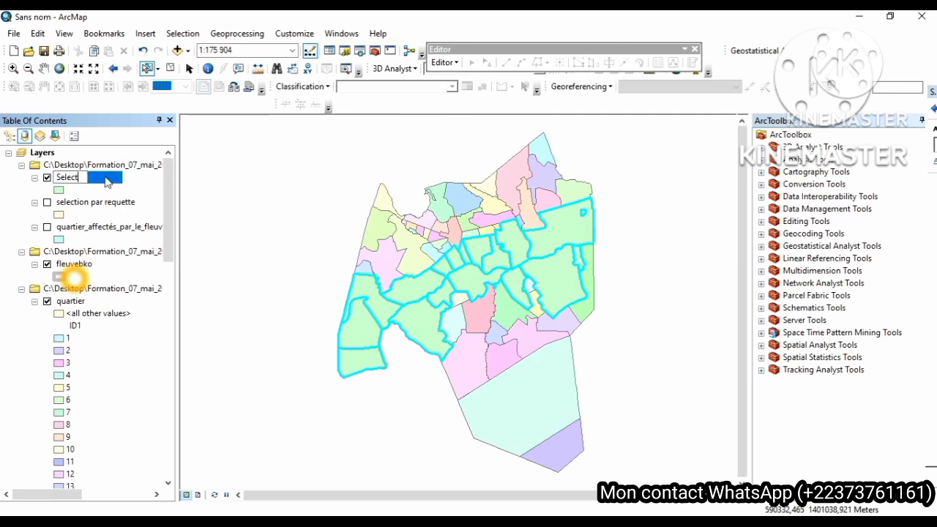
type("local")
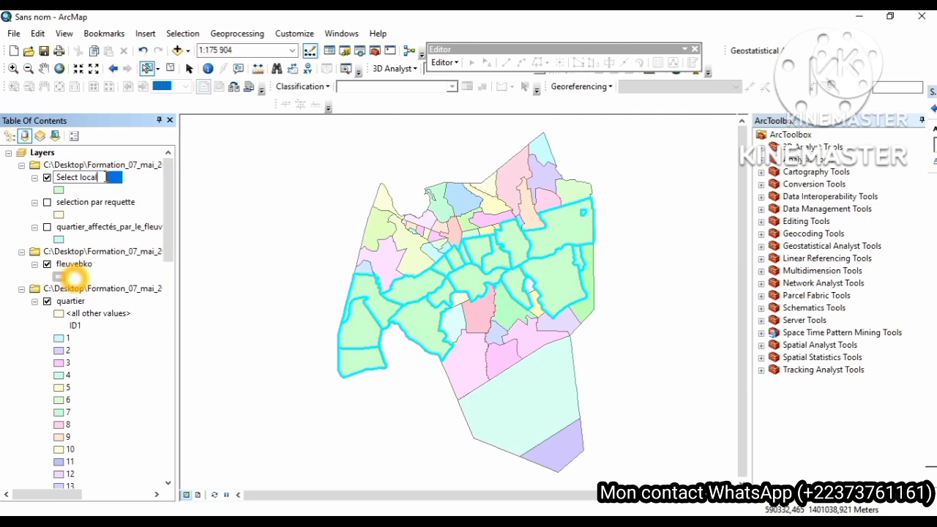
type("isation")
key("Return")
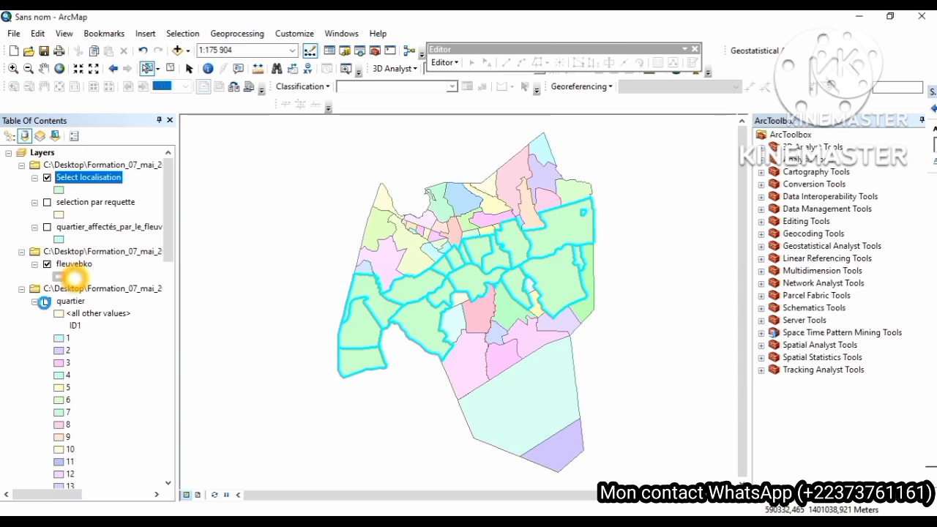
- Hide quartier and show quartier_affectés_par_le_fleuve, selection par requette and Select localisation one at a time to compare their extents
left_click(47, 301)
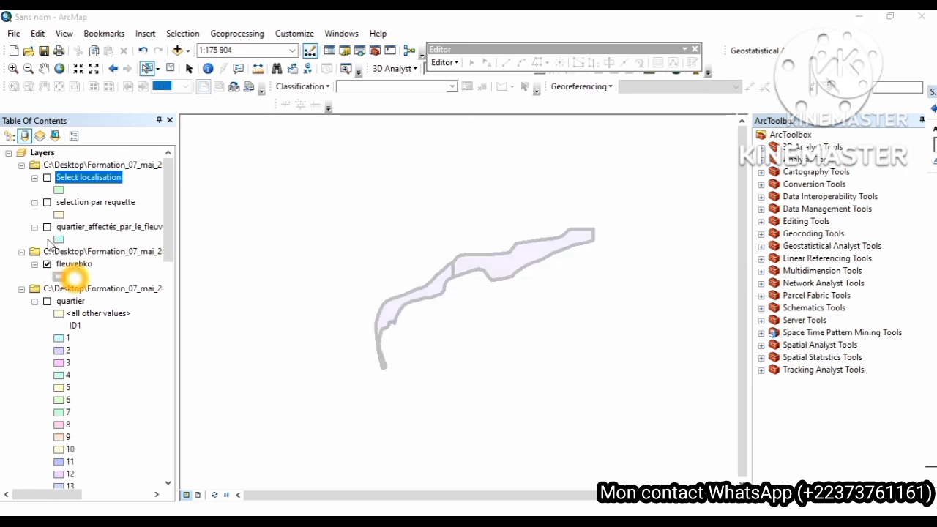
left_click(47, 204)
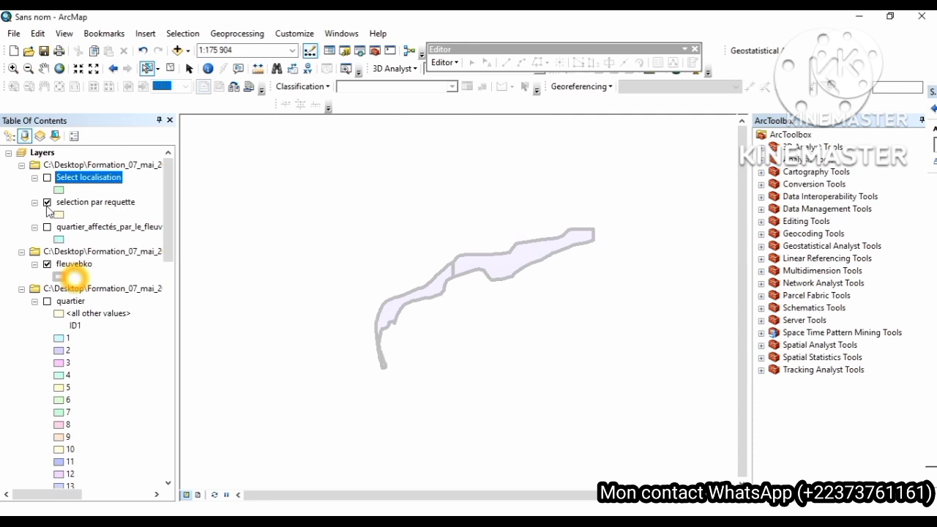
left_click(47, 204)
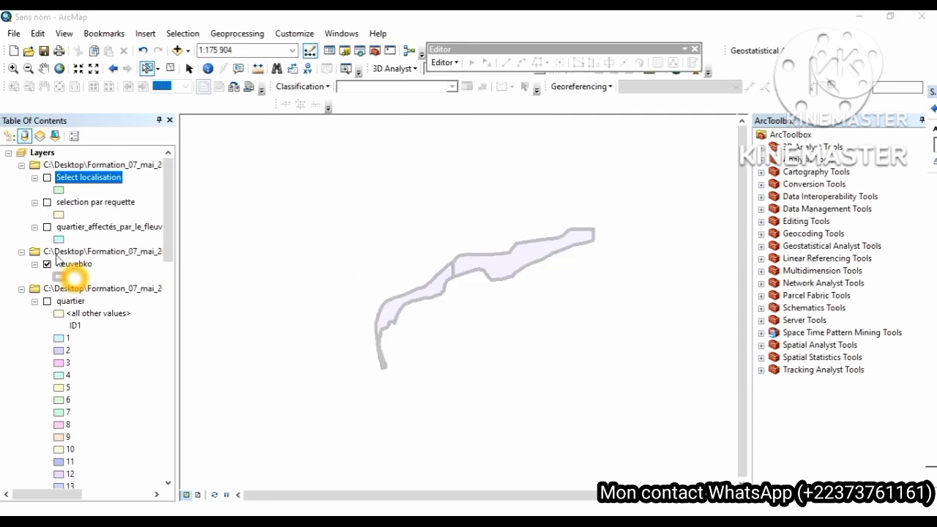
left_click(49, 233)
left_click(48, 228)
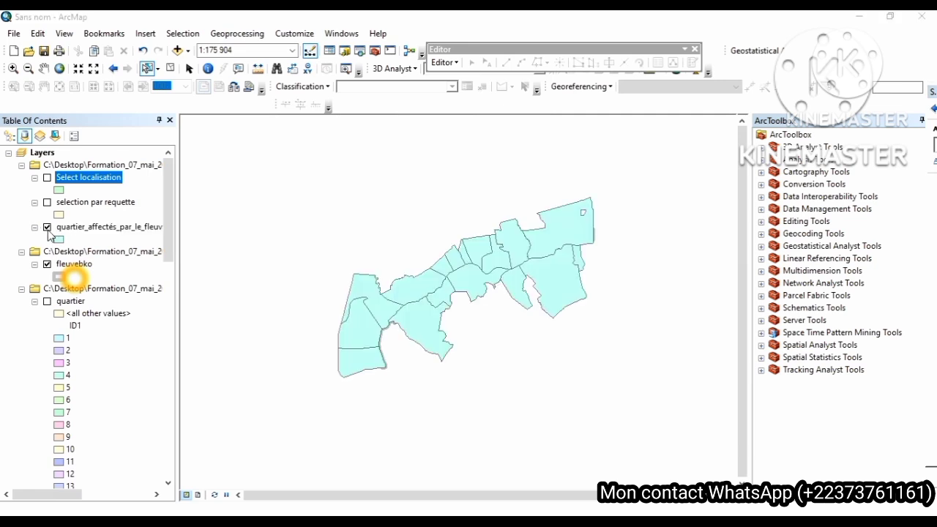
left_click(48, 227)
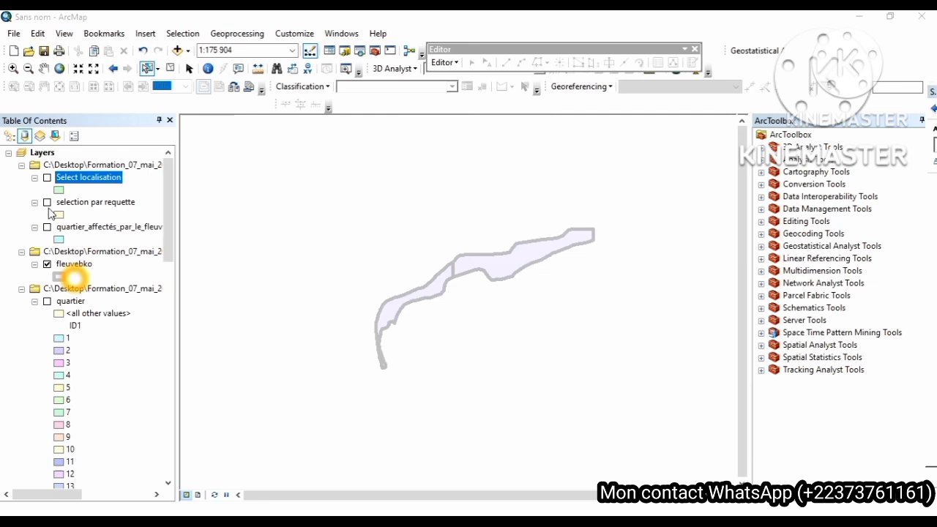
left_click(47, 203)
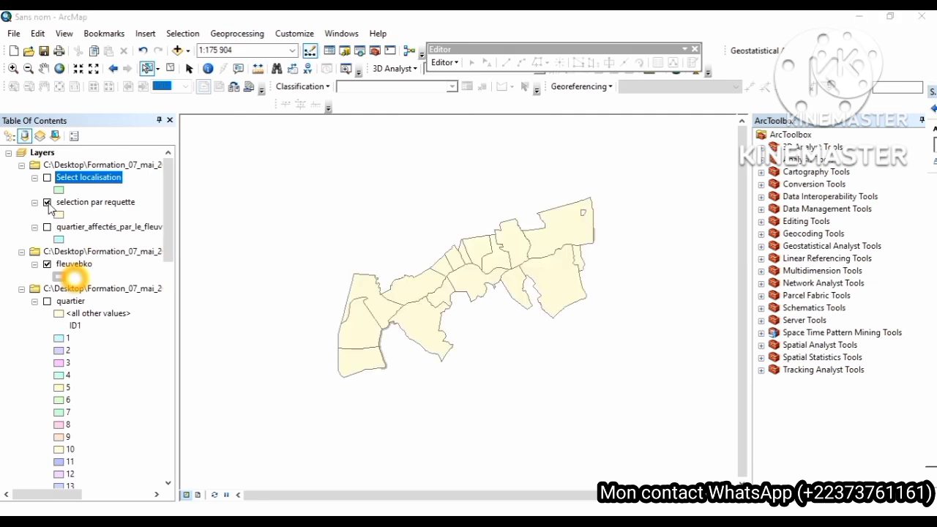
left_click(48, 203)
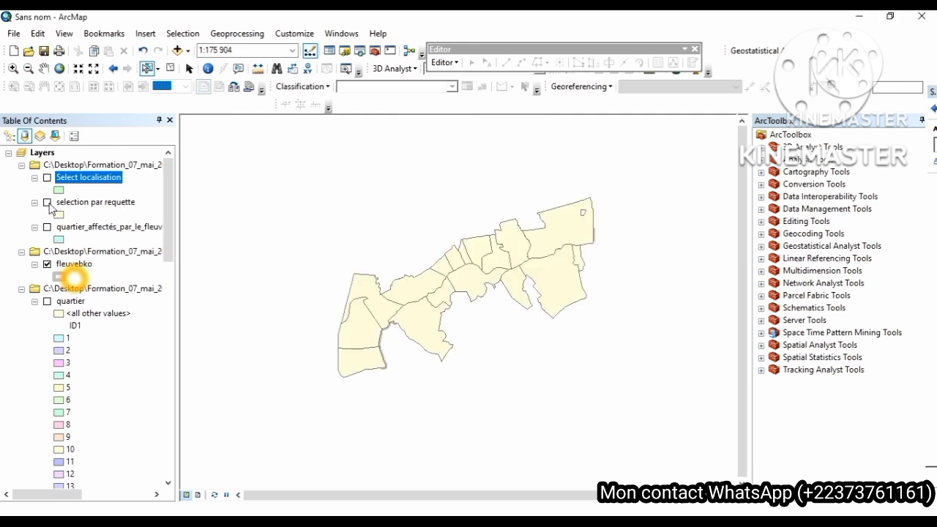
left_click(48, 178)
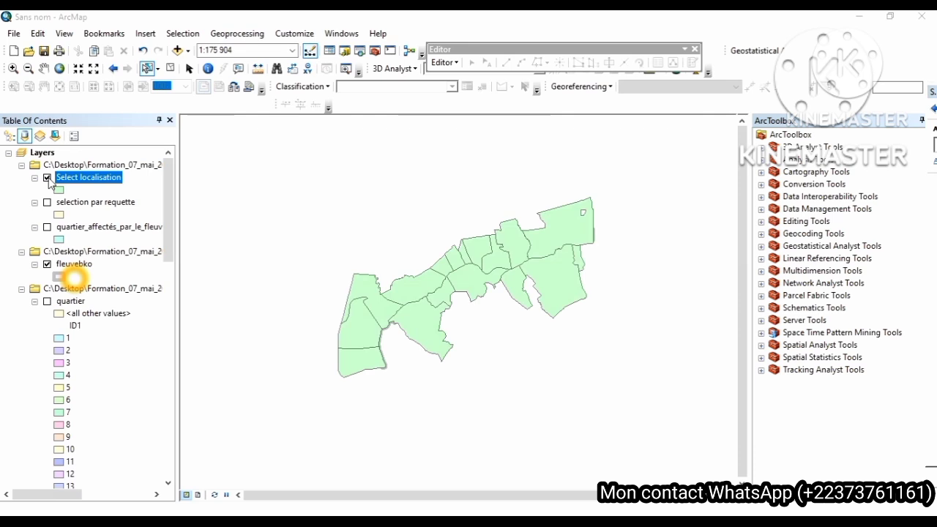
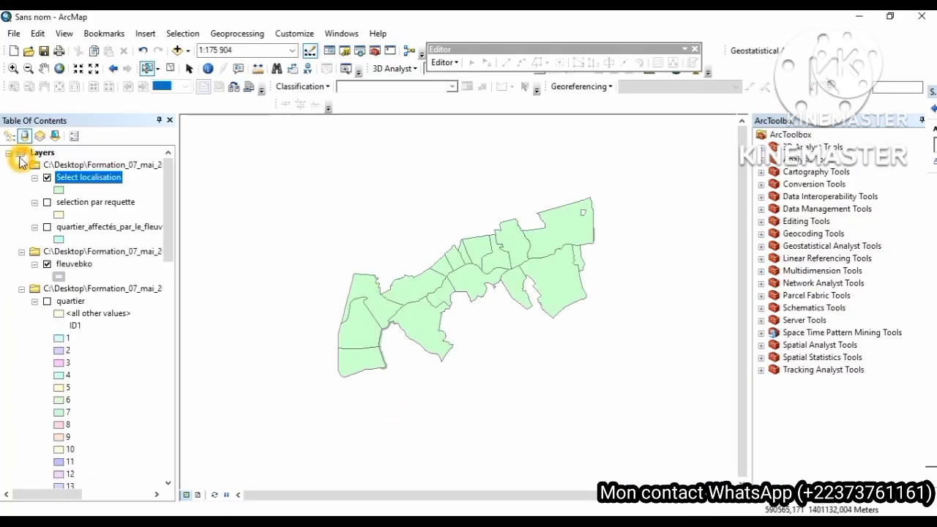
- Hide Select localisation, view selection par requette briefly, and leave quartier_affectés_par_le_fleuve displayed with the river layer
left_click(47, 177)
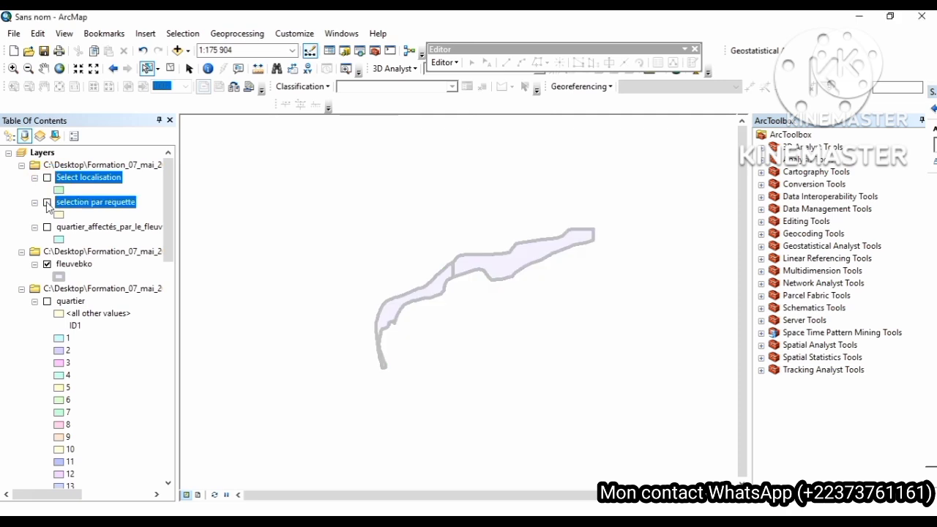
left_click(46, 203)
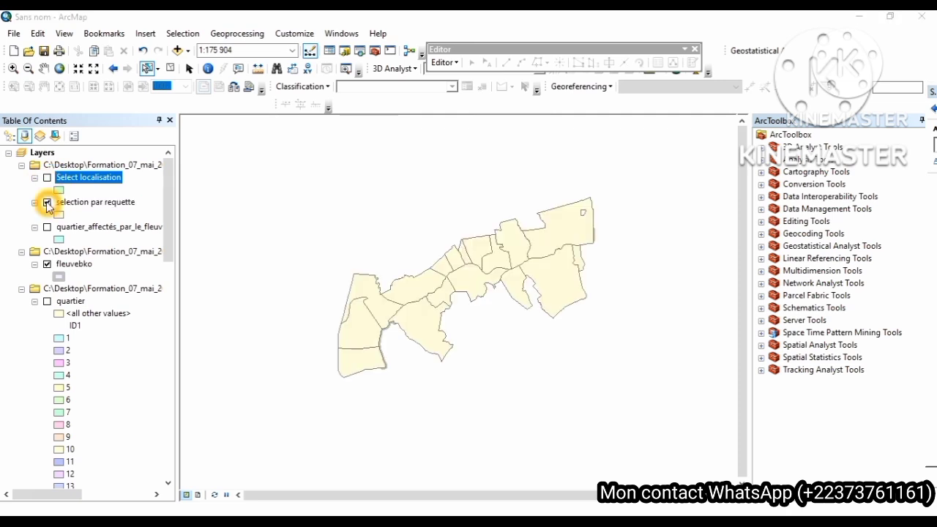
left_click(47, 202)
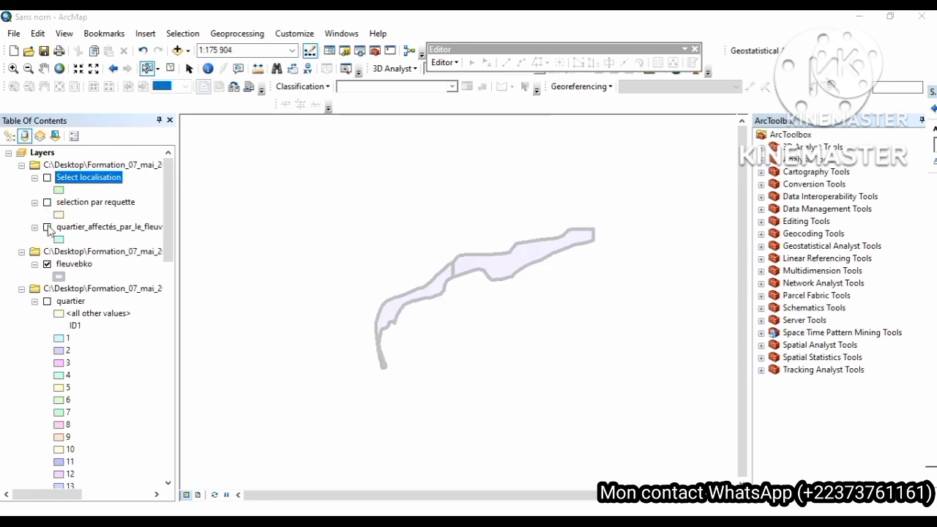
left_click(47, 229)
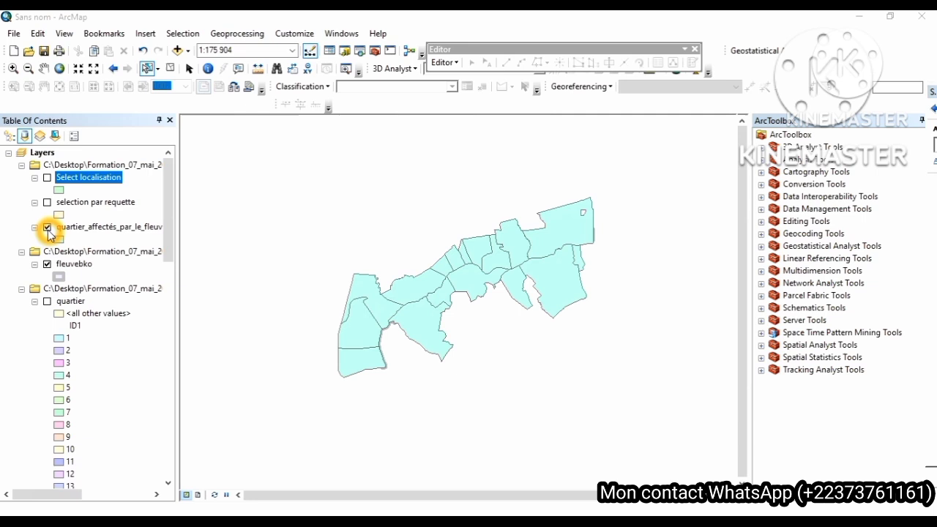
- Symbolize quartier_affectés_par_le_fleuve by unique values of NomQuartie, adding all values, excluding <all other values>, and apply the change
right_click(86, 229)
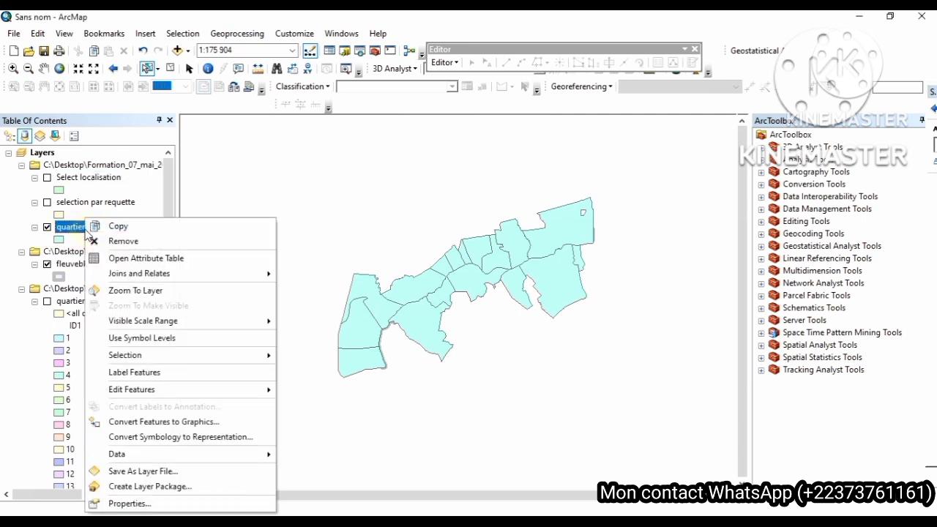
left_click(130, 503)
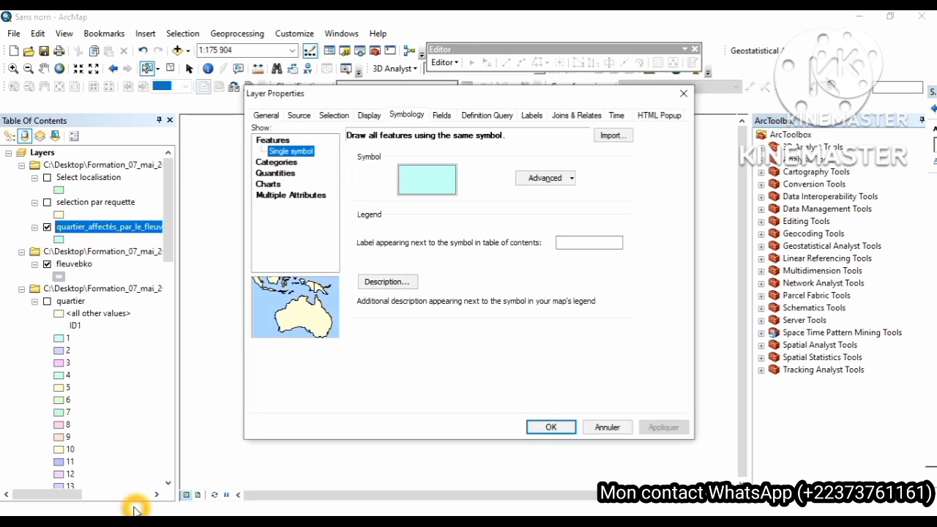
left_click(410, 115)
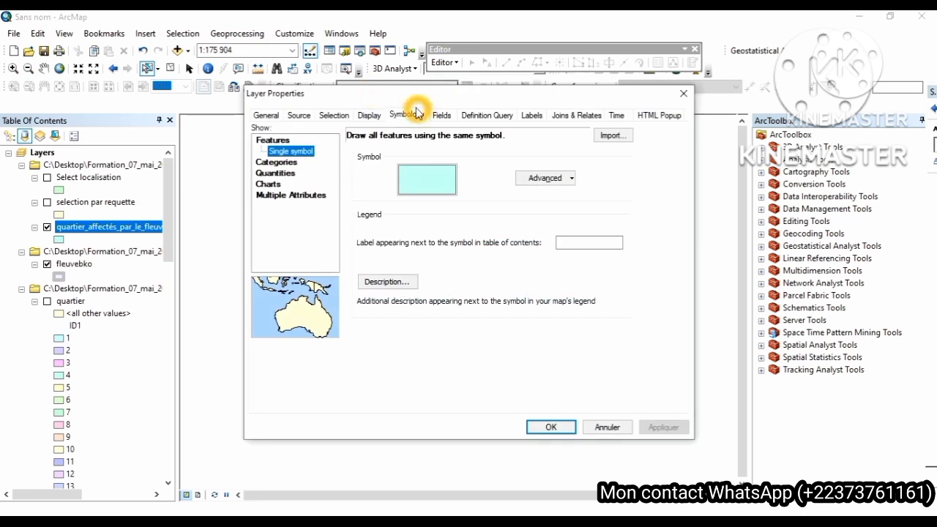
left_click(287, 160)
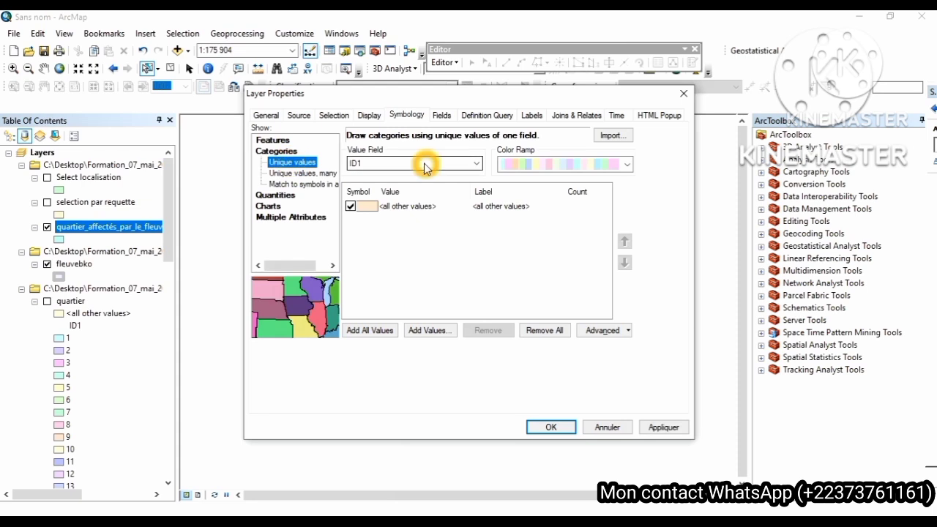
left_click(422, 163)
left_click(411, 184)
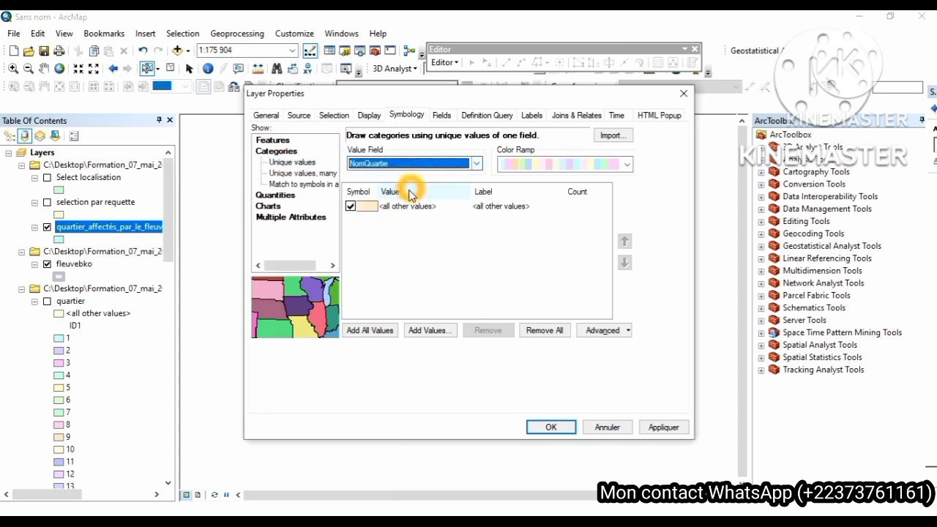
left_click(367, 331)
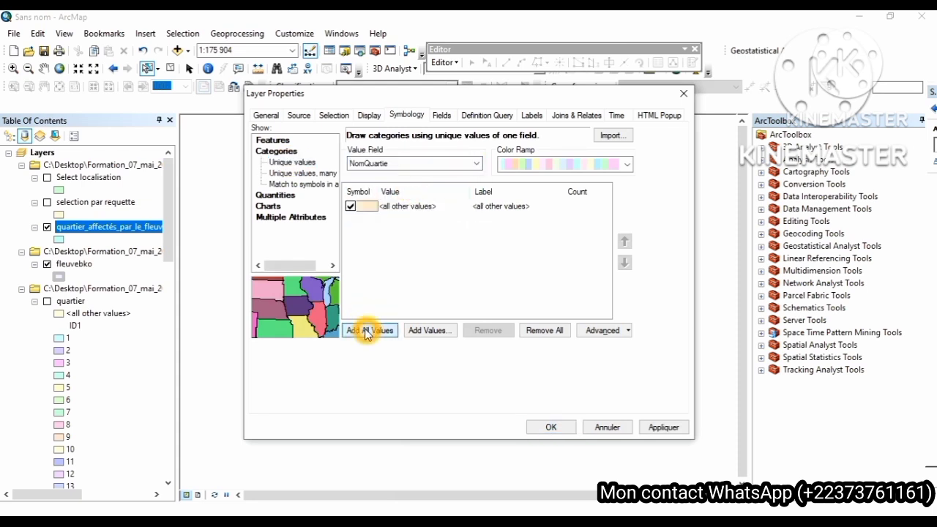
left_click(350, 207)
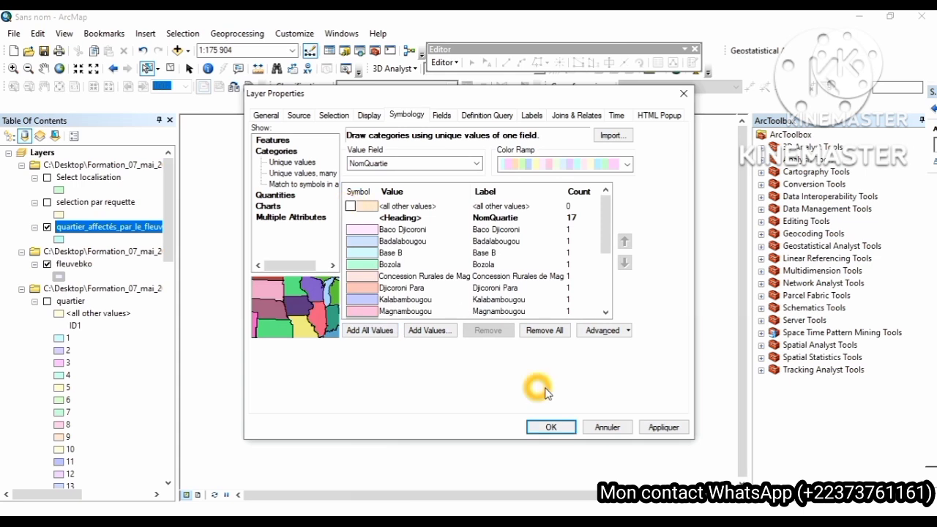
left_click(663, 429)
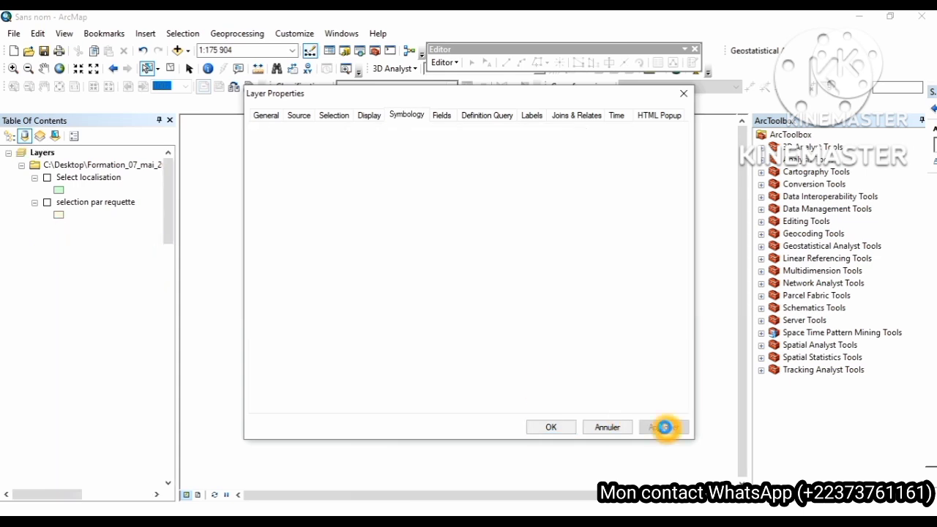
- Confirm the neighbourhood symbology and try to move the fleuvebko layer to the top of the layer order
left_click(550, 426)
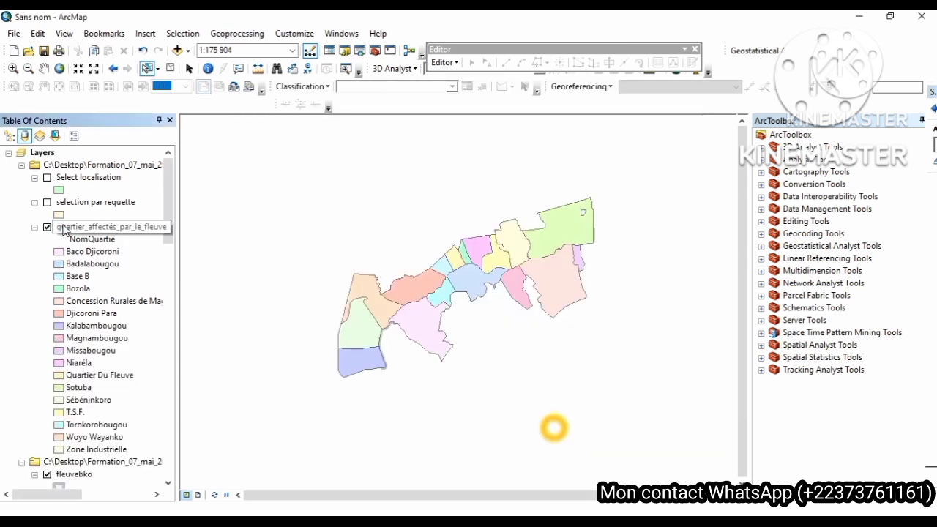
right_click(64, 477)
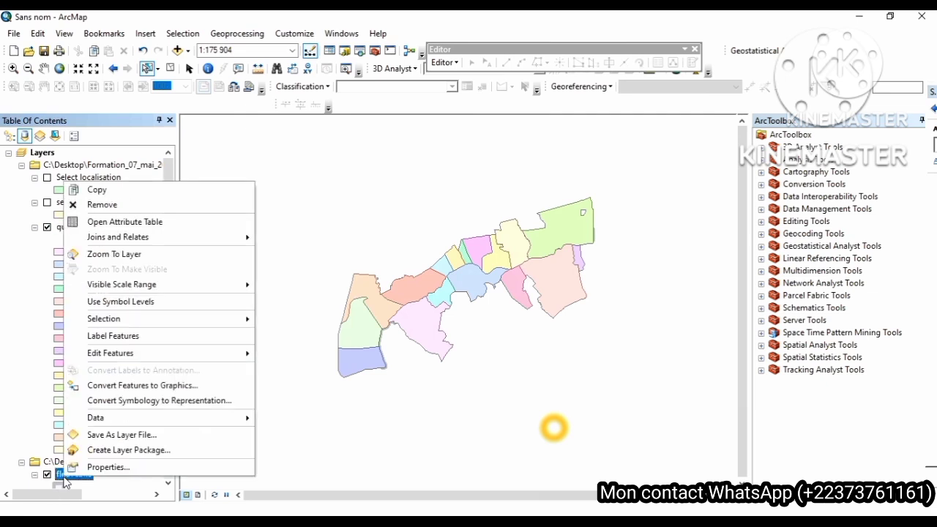
left_click(67, 477)
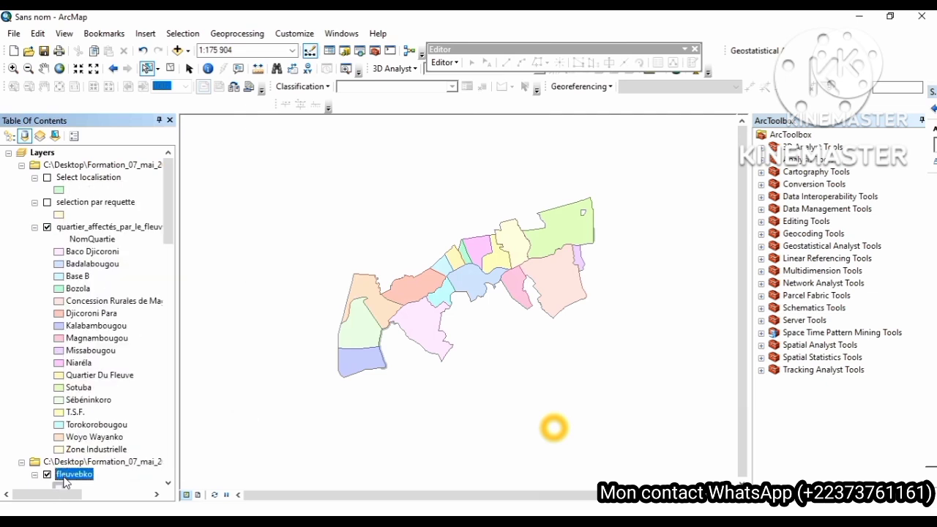
left_click(16, 415)
left_click_drag(67, 475, 82, 183)
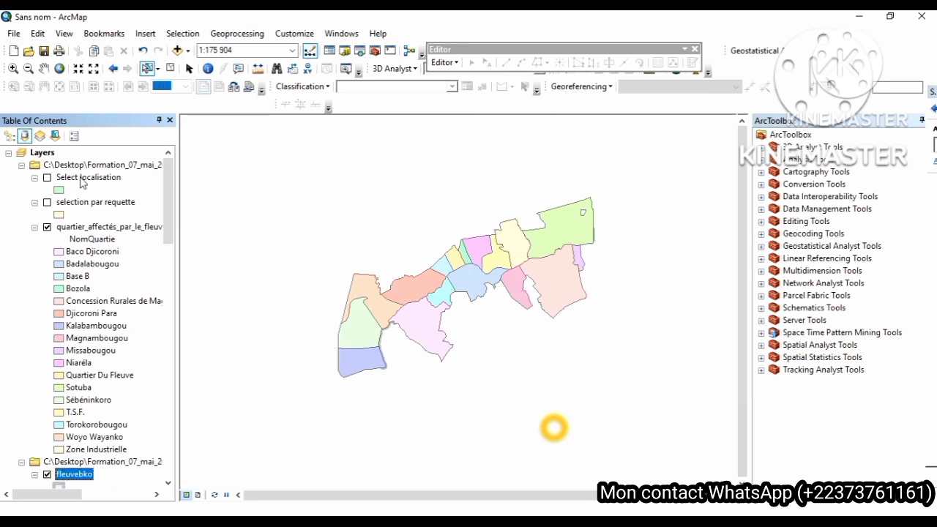
- Remove fleuvebko and add fleuvebko.shp again from the fleuve_Niger_portion_Bamako folder so the river draws above the neighbourhoods
right_click(74, 476)
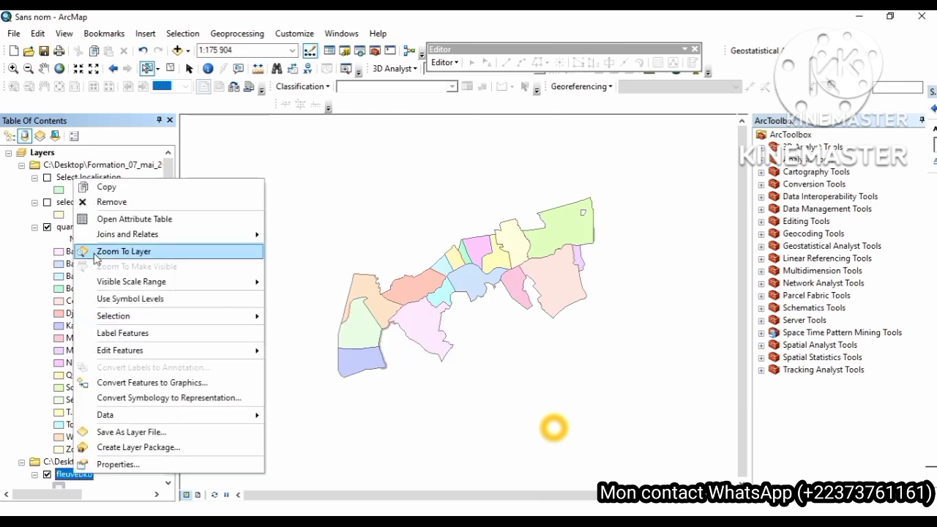
left_click(110, 201)
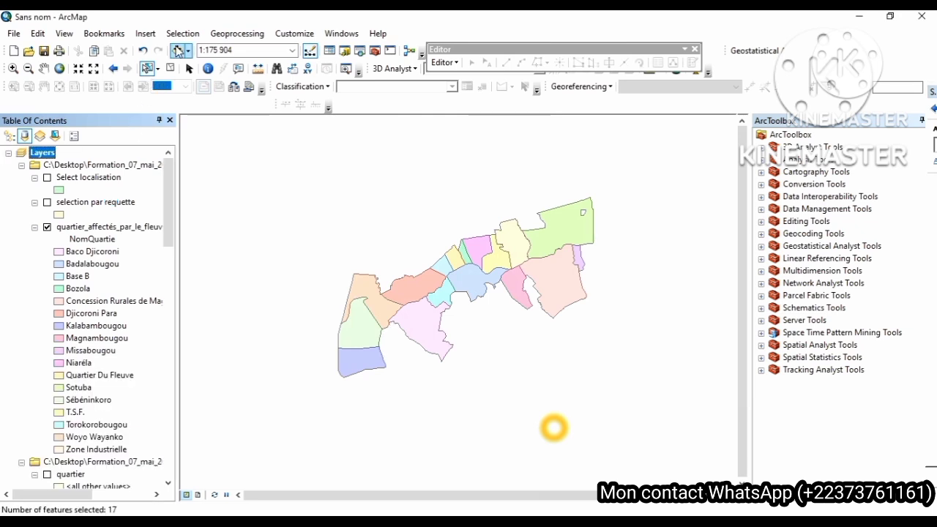
left_click(177, 49)
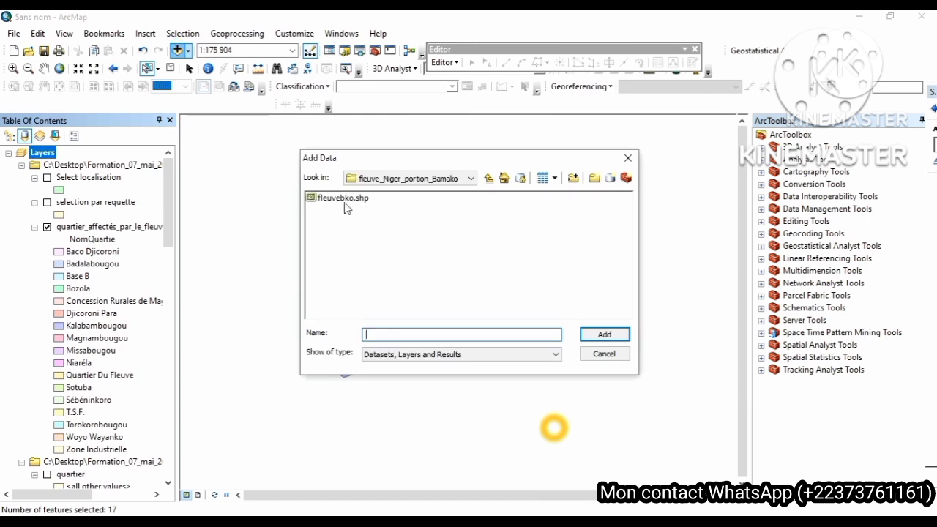
left_click(343, 197)
left_click(587, 336)
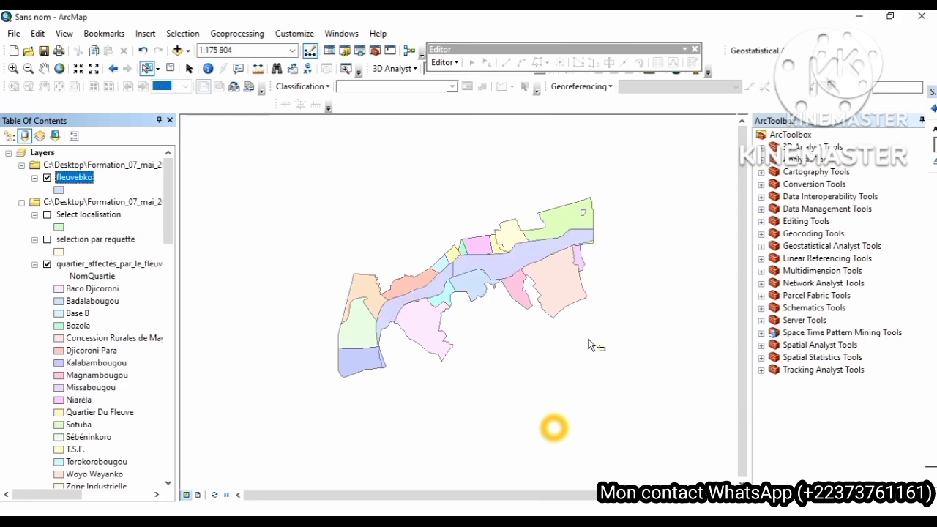
right_click(72, 184)
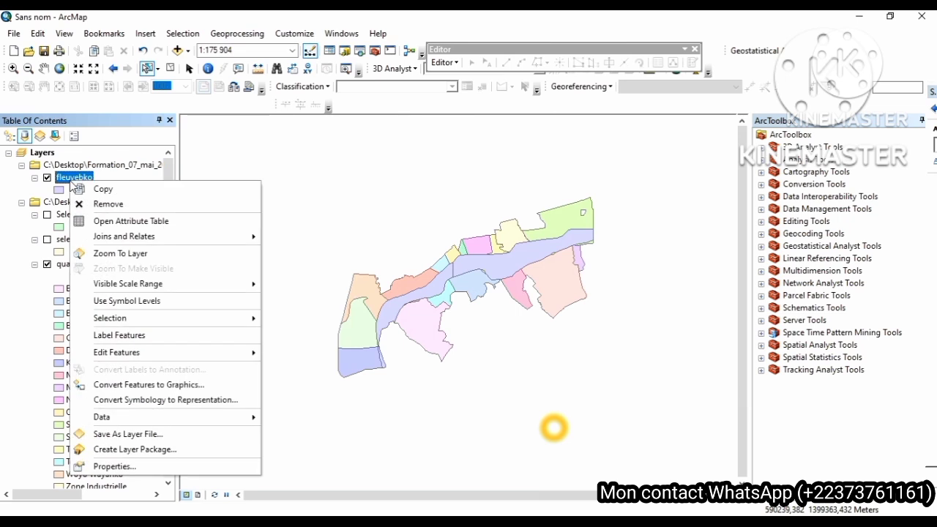
left_click(116, 466)
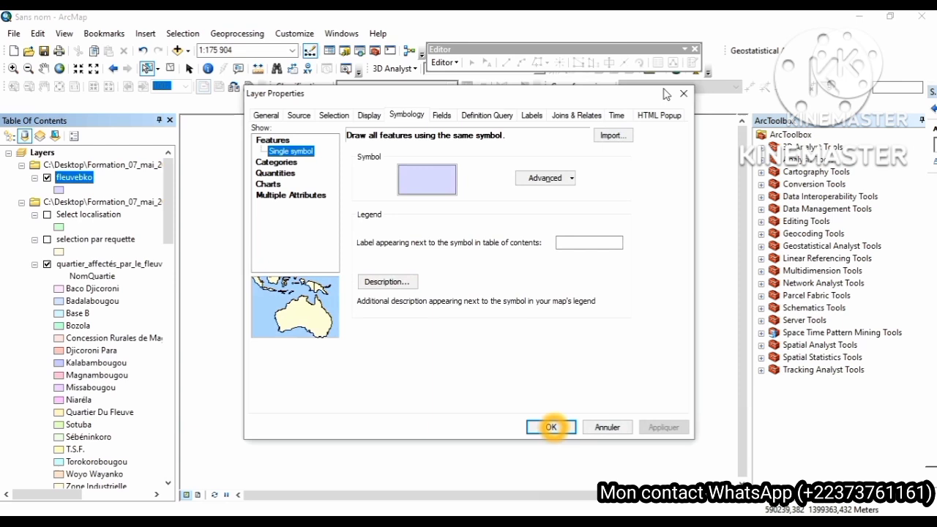
left_click(683, 94)
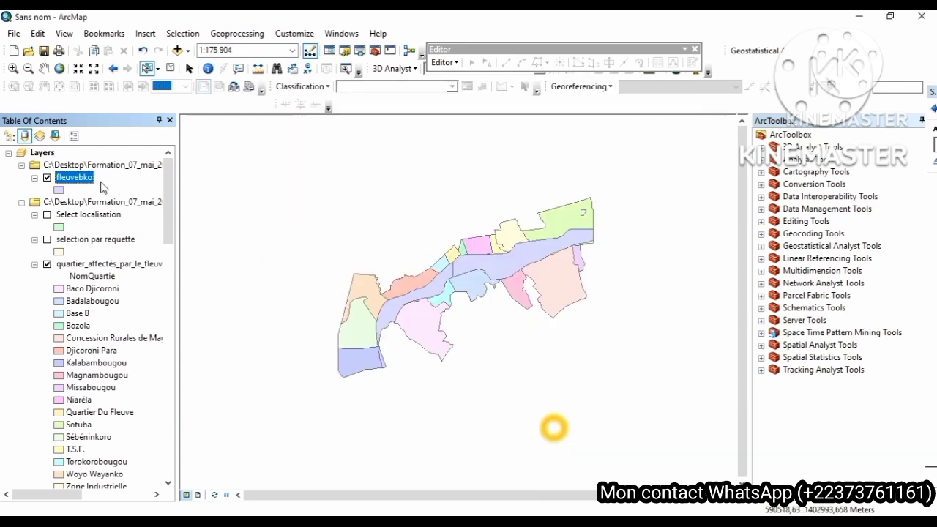
- Give the fleuvebko river layer an unfilled symbol with a black outline of width 3
left_click(58, 189)
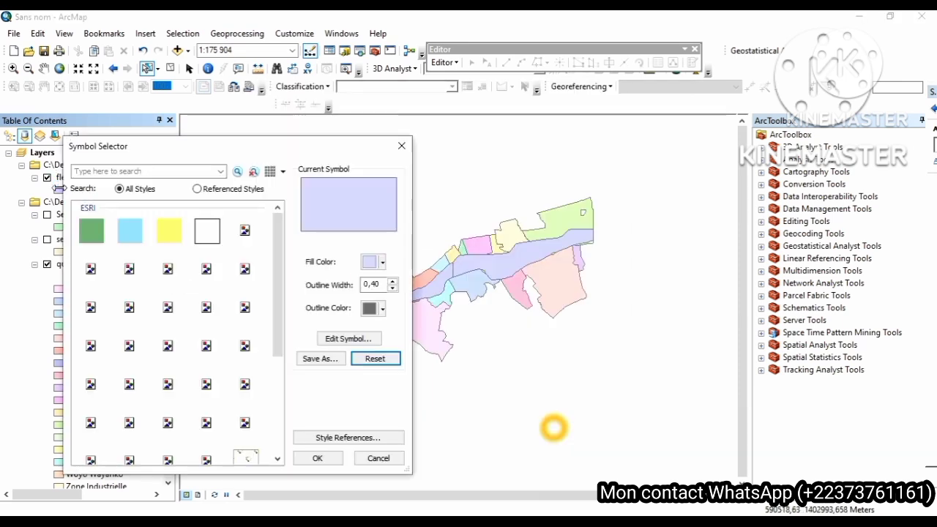
left_click(207, 231)
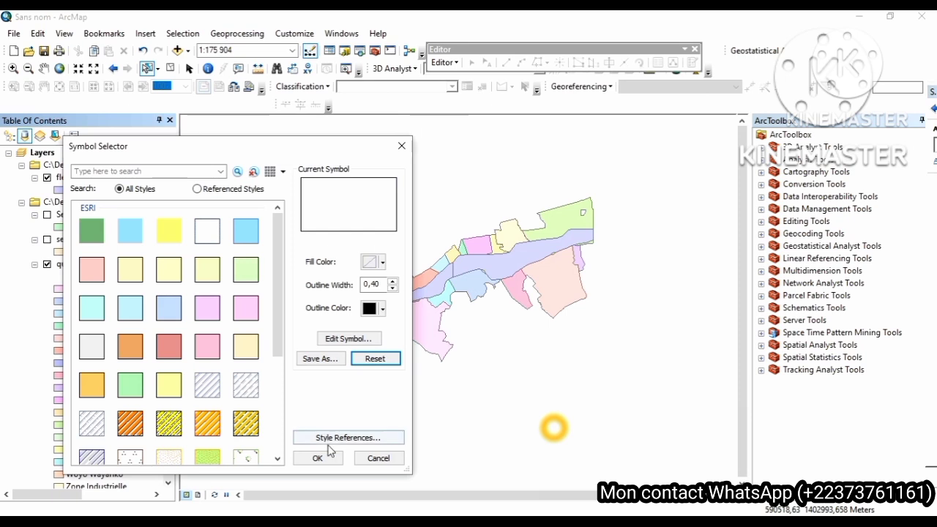
left_click(392, 281)
left_click(393, 282)
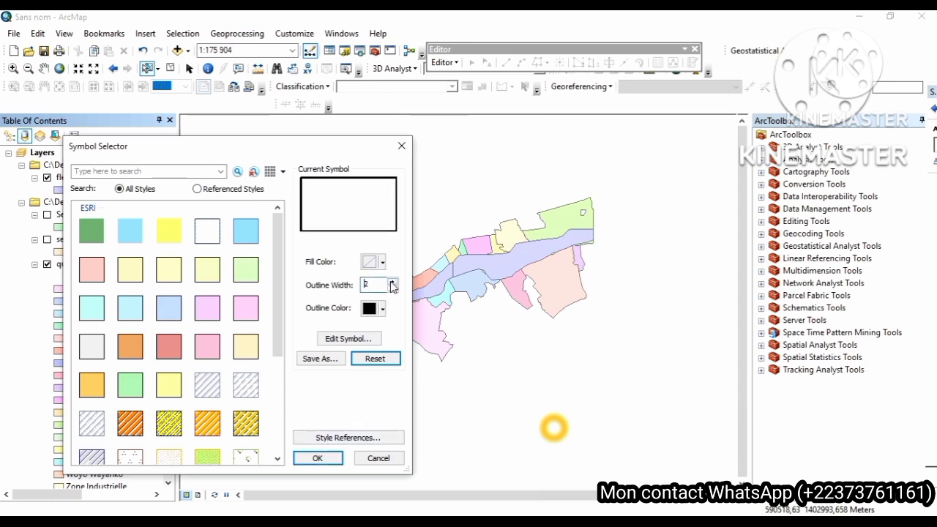
left_click(392, 281)
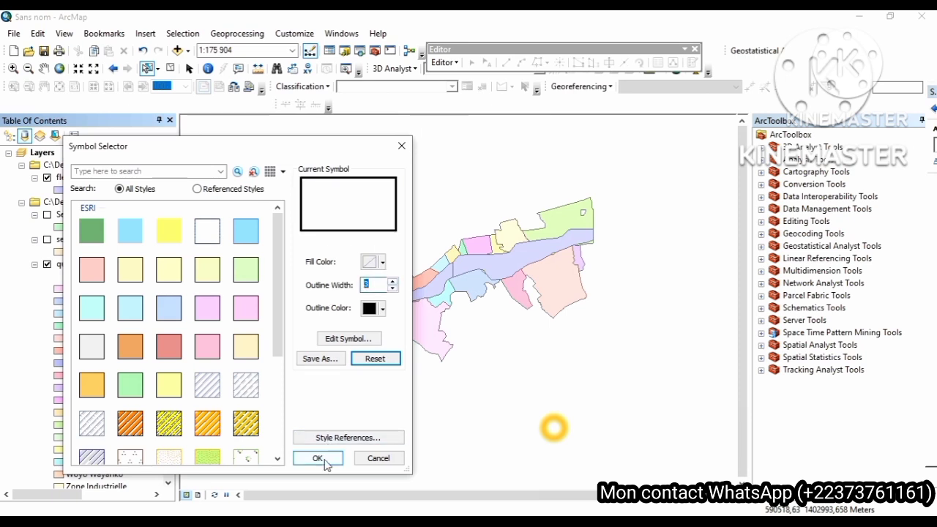
left_click(318, 458)
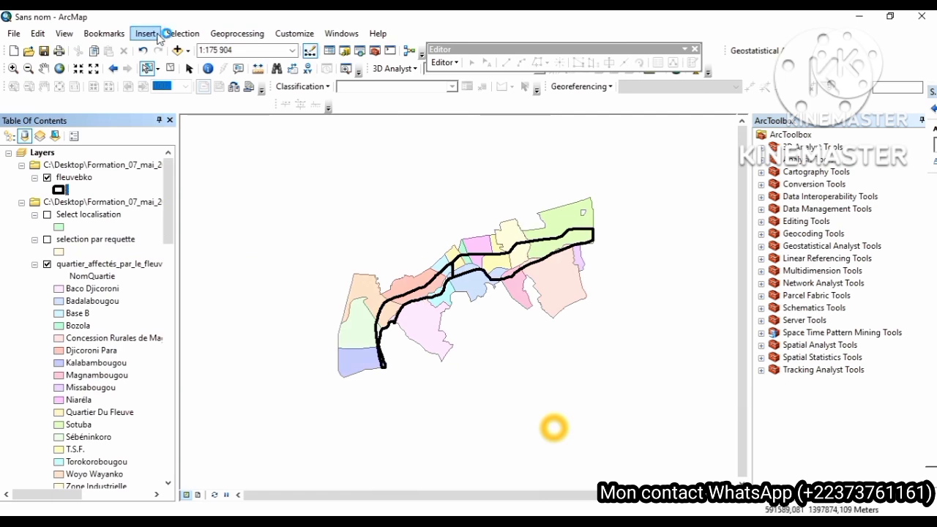
- Switch the map to layout view and apply the ARCH A Landscape.mxd page template
left_click(71, 38)
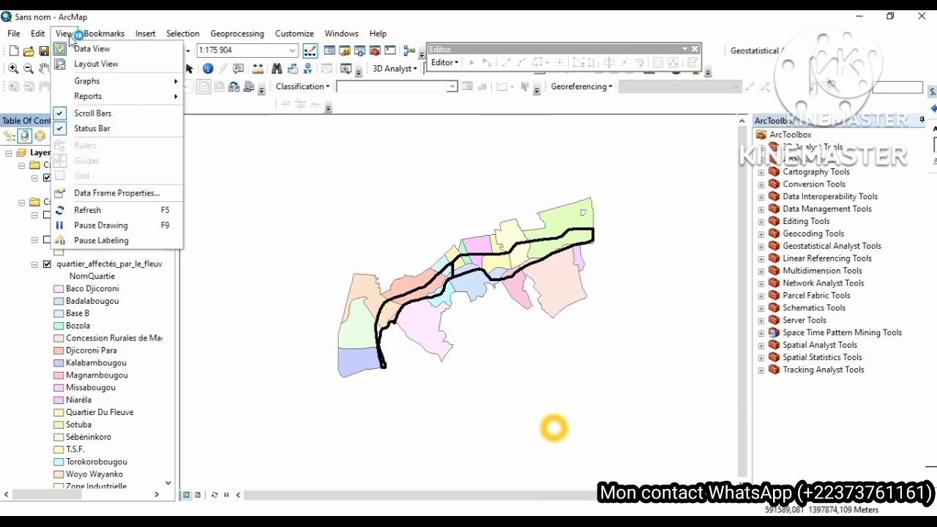
left_click(93, 63)
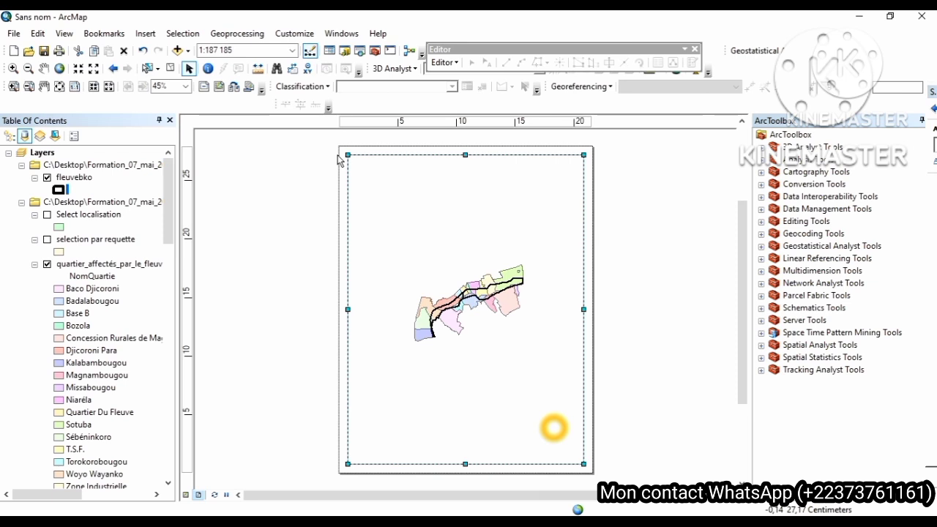
left_click(234, 87)
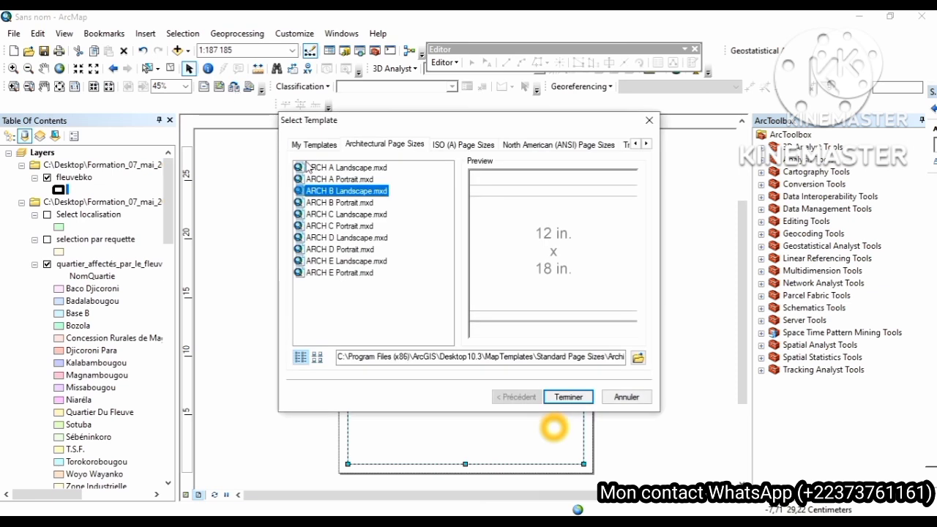
left_click(344, 168)
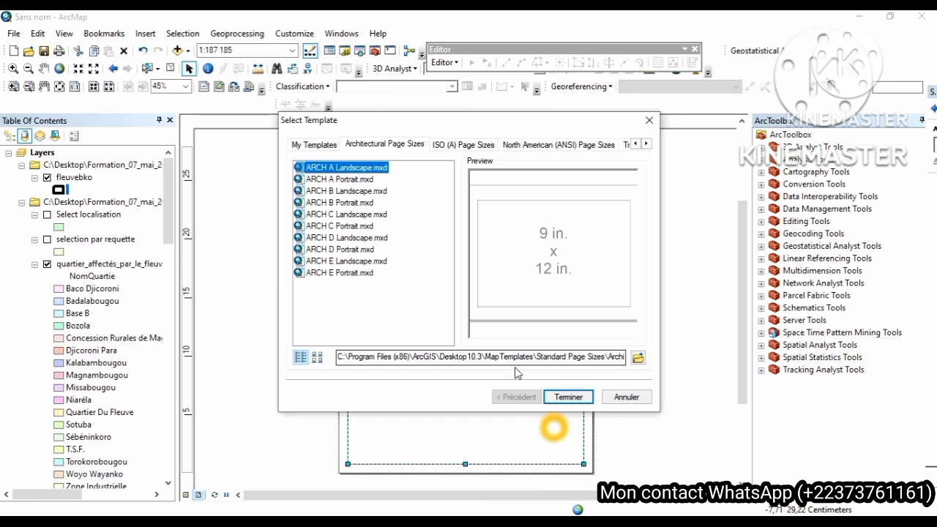
left_click(565, 400)
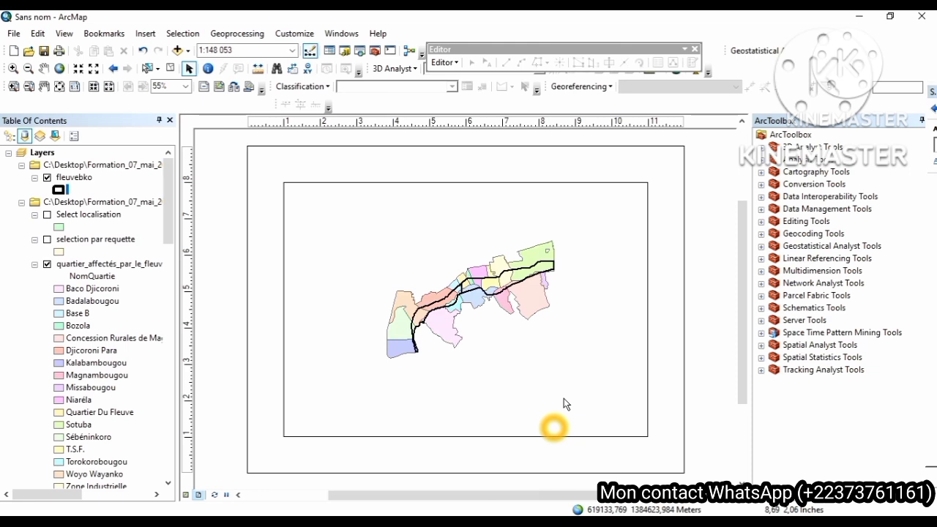
- Extend the data frame slightly towards the page's upper edge and enlarge the map inside it to 1:125 000
left_click(345, 184)
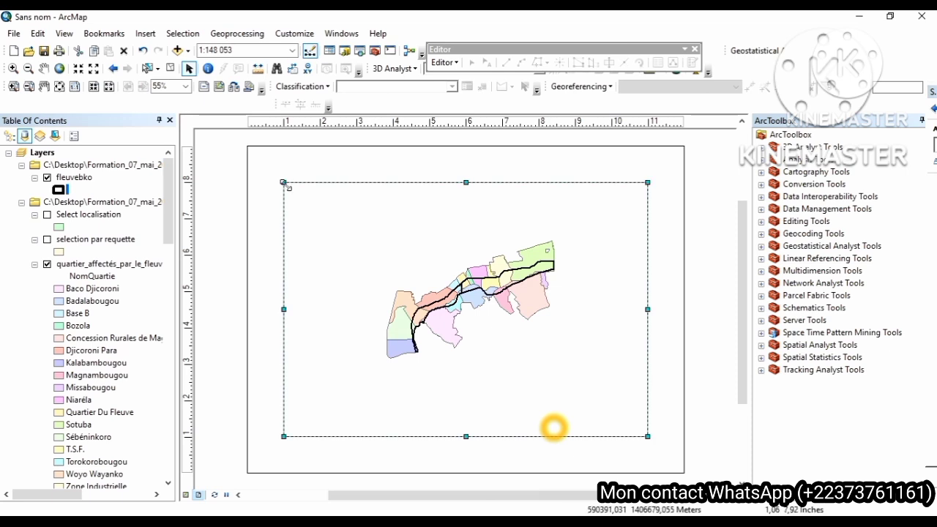
left_click_drag(283, 182, 286, 169)
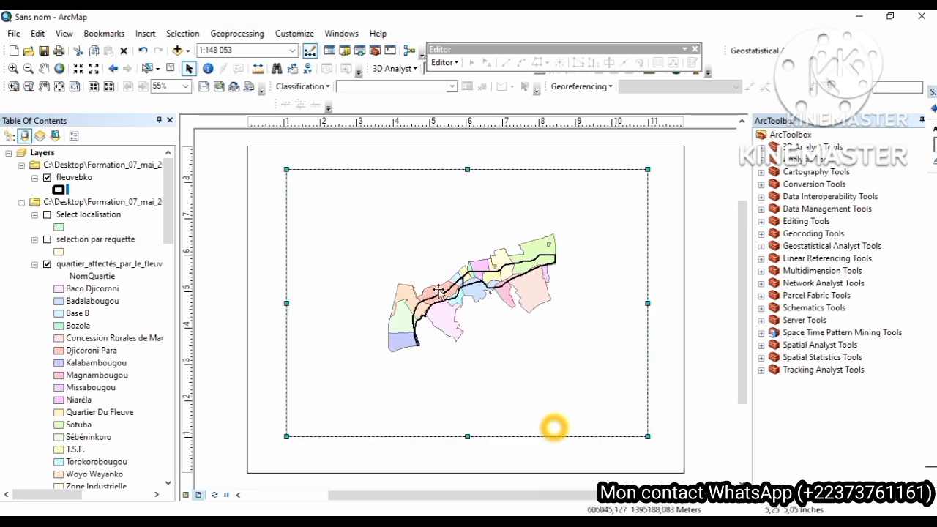
left_click(233, 162)
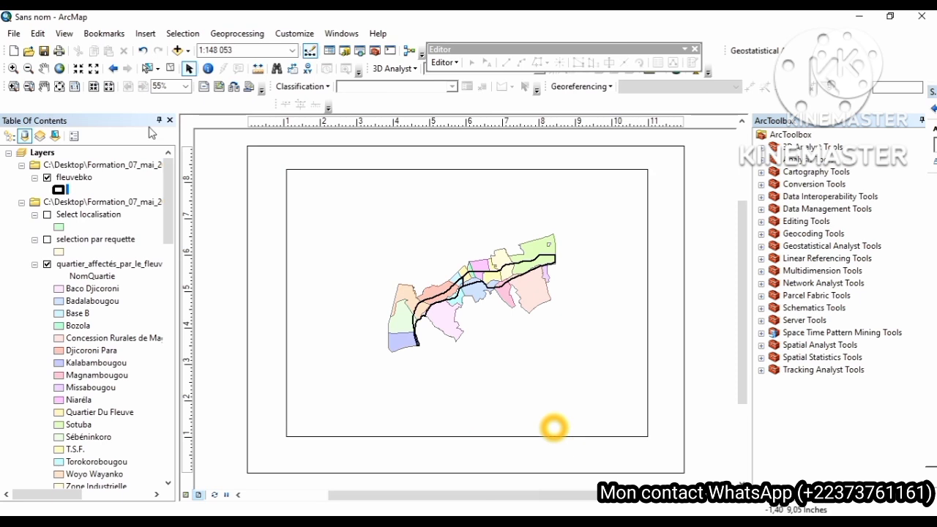
left_click(77, 68)
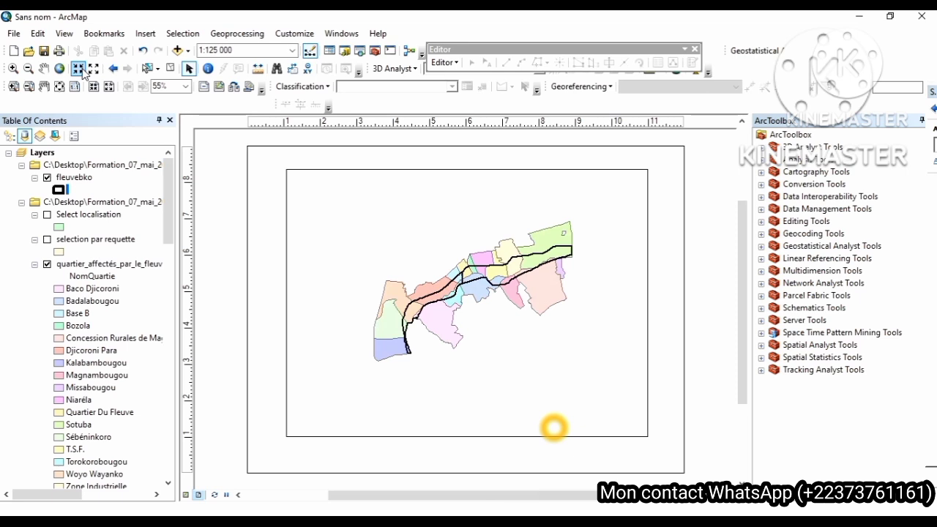
- Insert the map title "Quartiers affectés par le fleuve Niger" in the layout
left_click(146, 35)
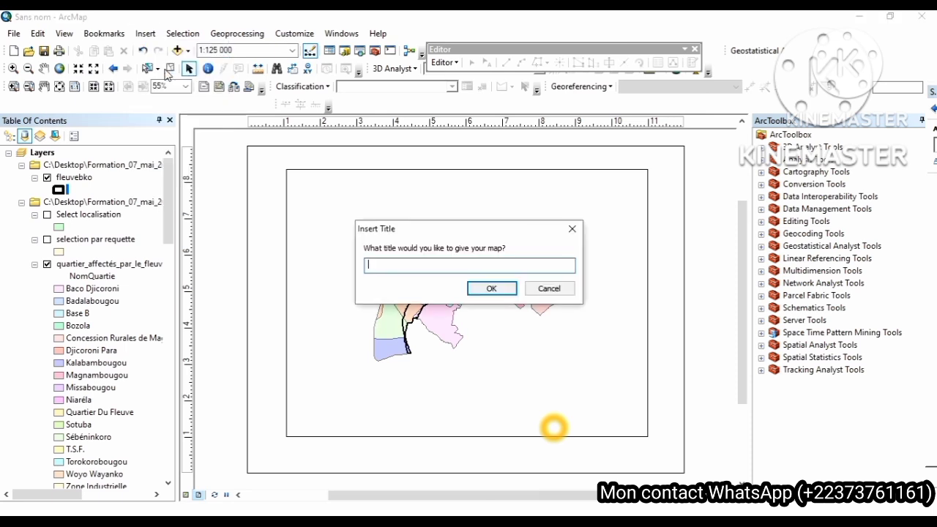
type("Carte")
type(" des qua")
type("rtir")
type("ers aff")
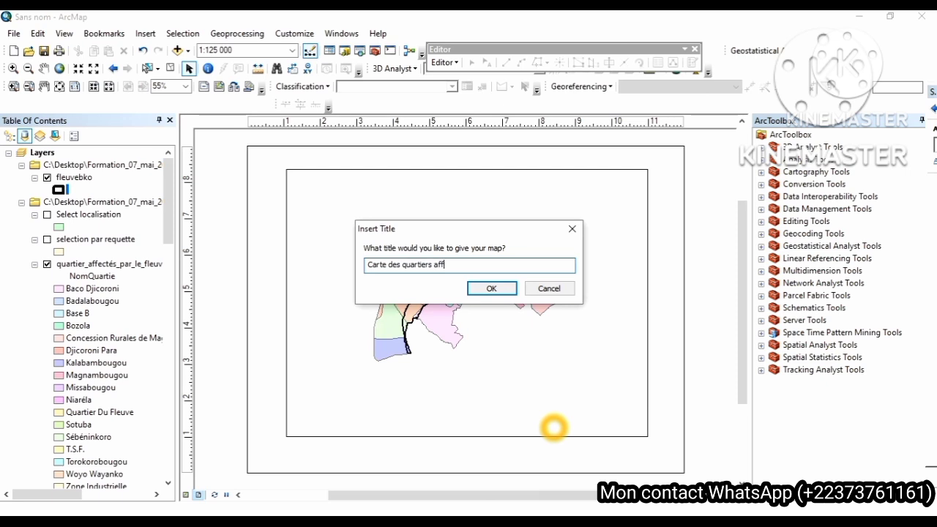
type("ectés par le fleuve Niger")
left_click_drag(406, 268, 366, 270)
type("Q")
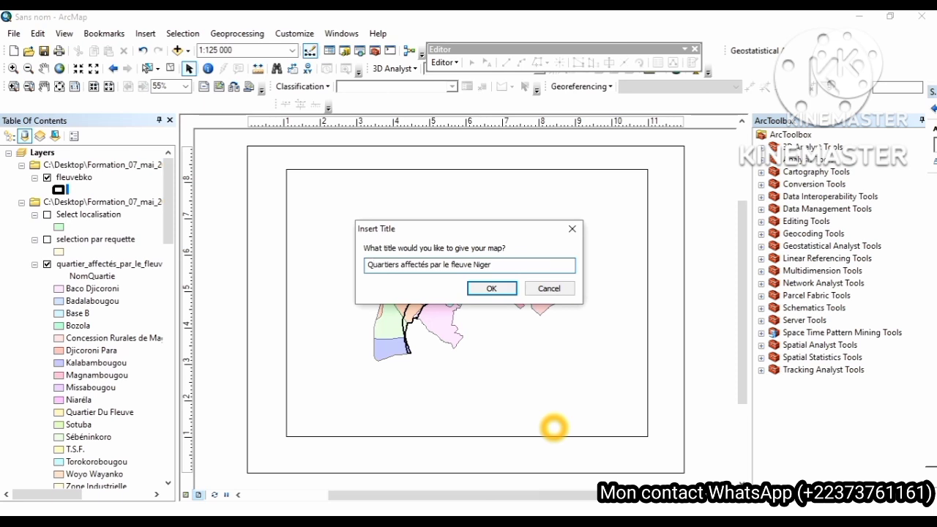
left_click(495, 290)
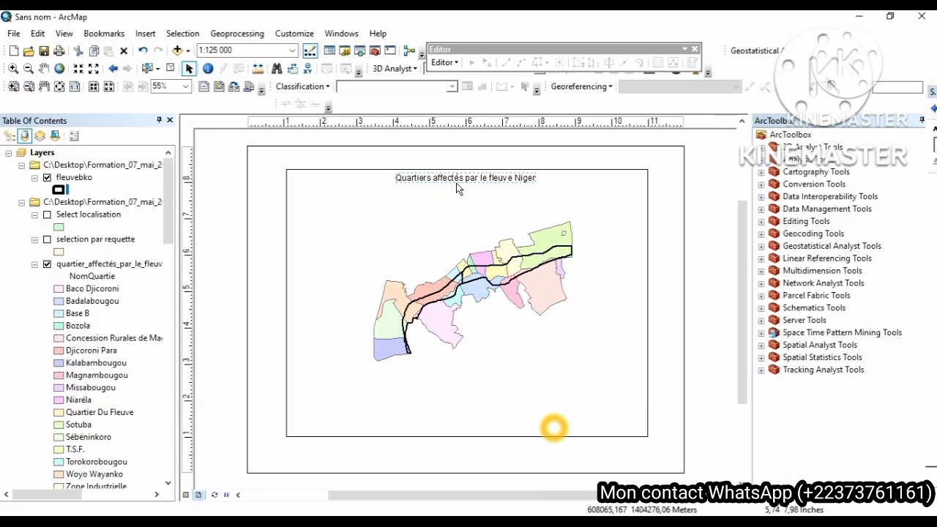
- Format the map title "Quartiers affectés par le fleuve Niger" as bold, underlined, size 20 text
double_click(462, 178)
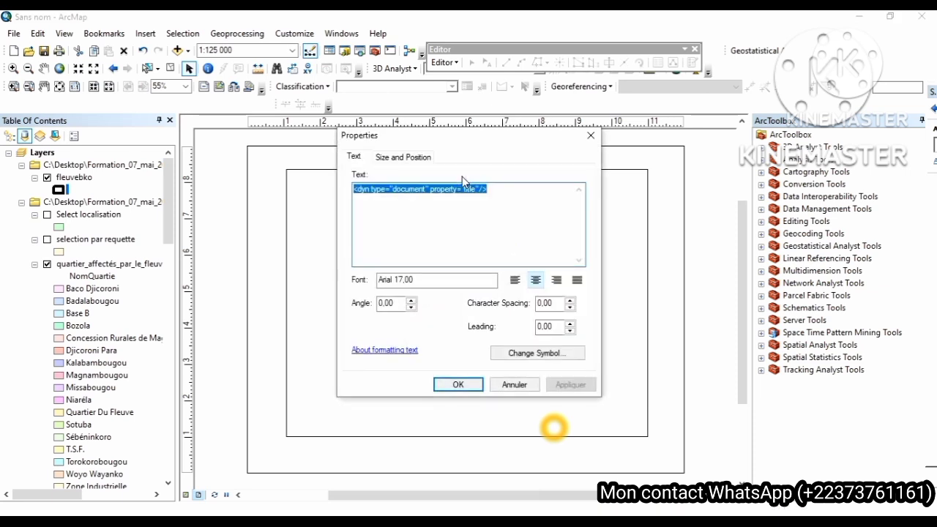
left_click(522, 354)
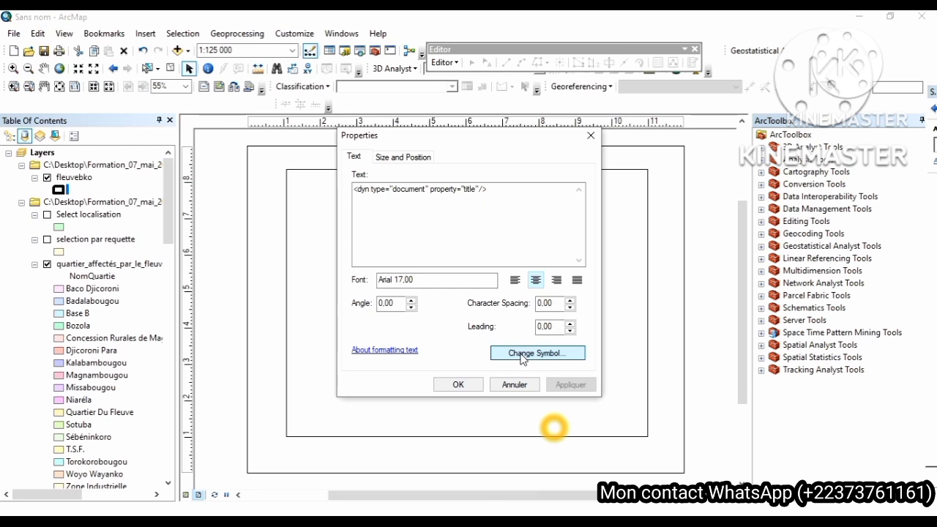
left_click(522, 357)
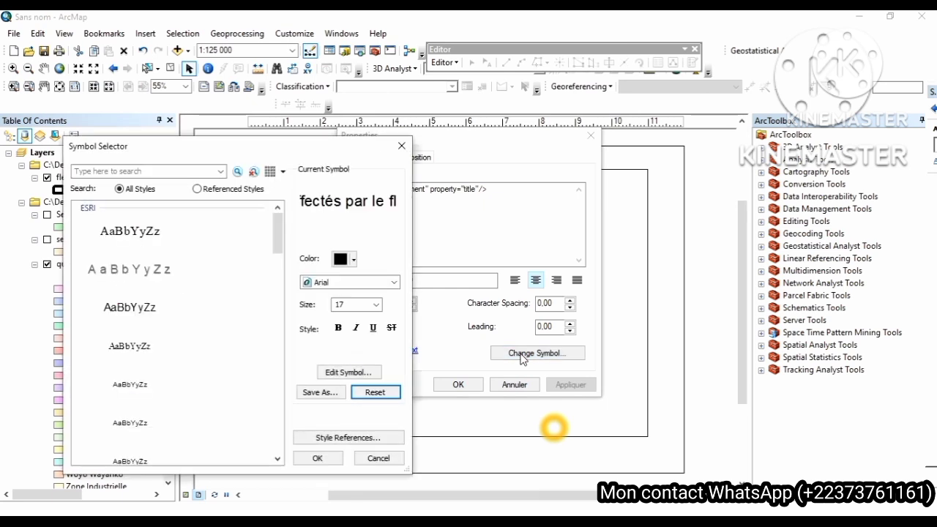
left_click(338, 327)
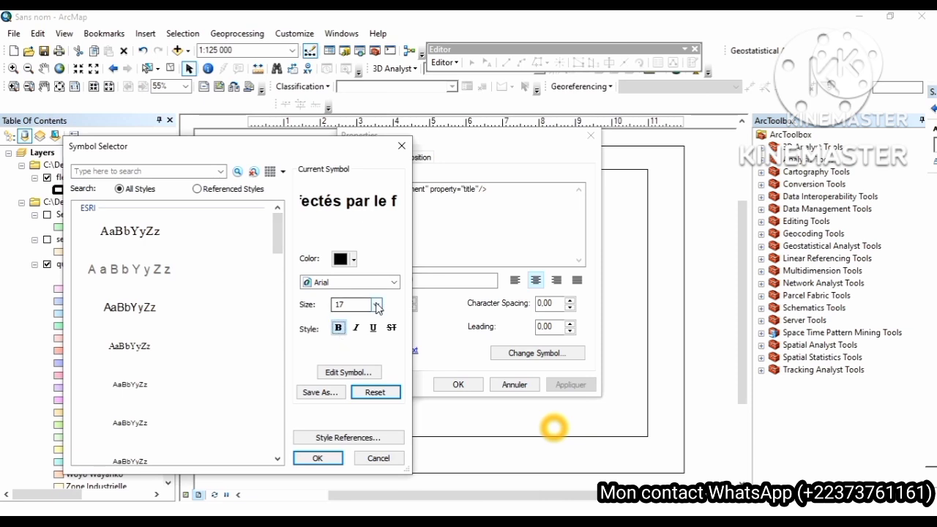
left_click(377, 304)
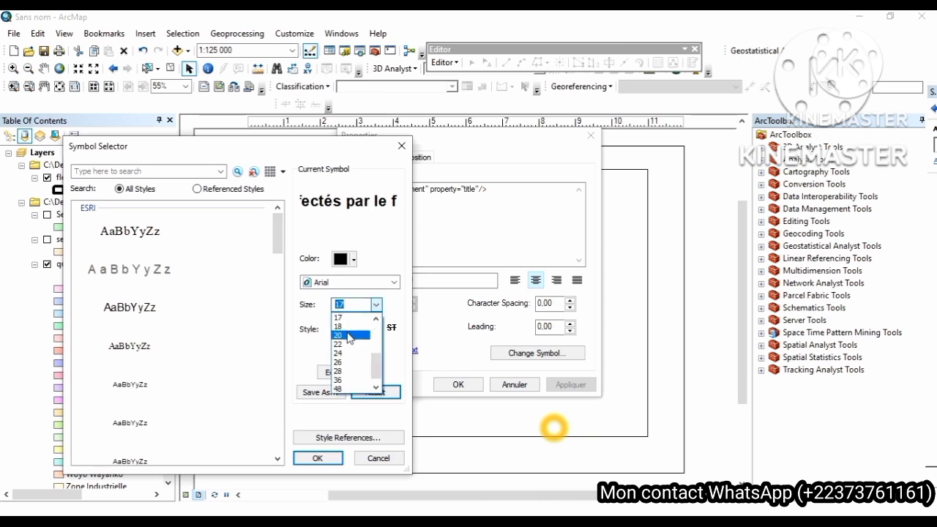
left_click(350, 336)
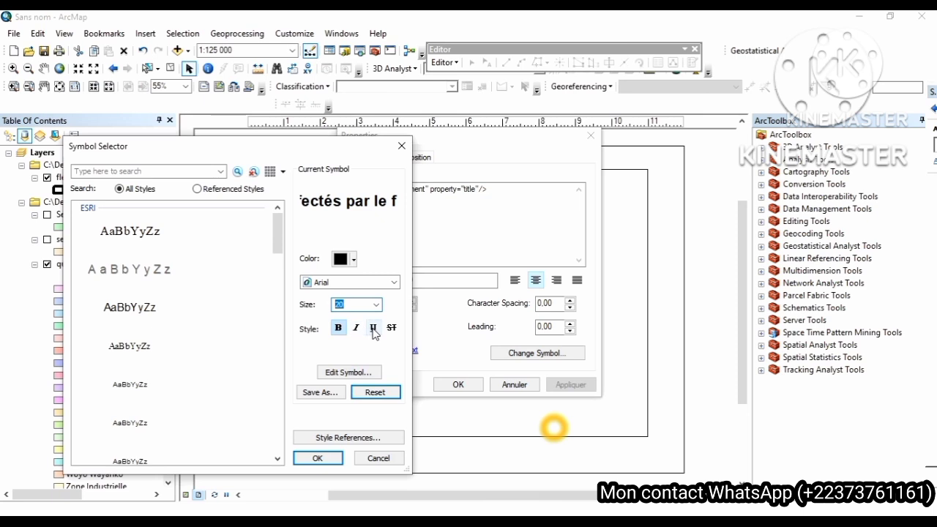
left_click(374, 329)
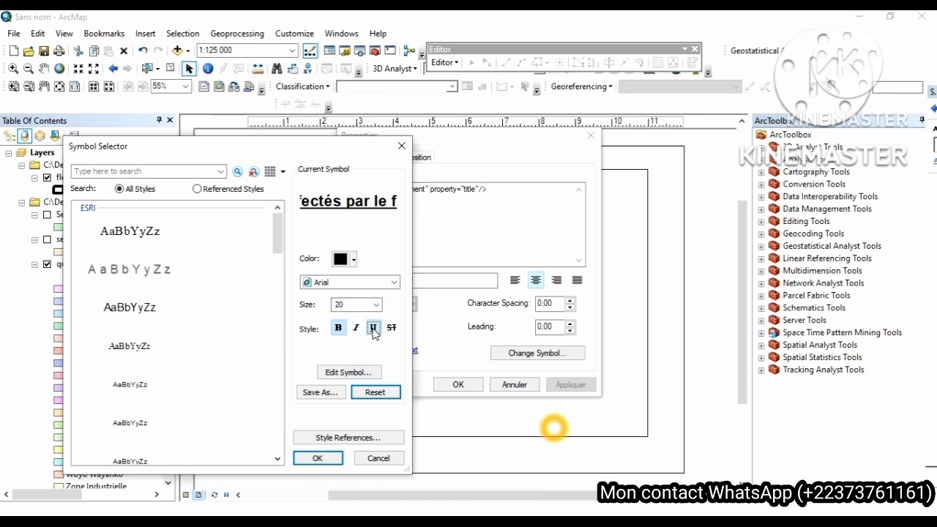
left_click(317, 459)
left_click(550, 385)
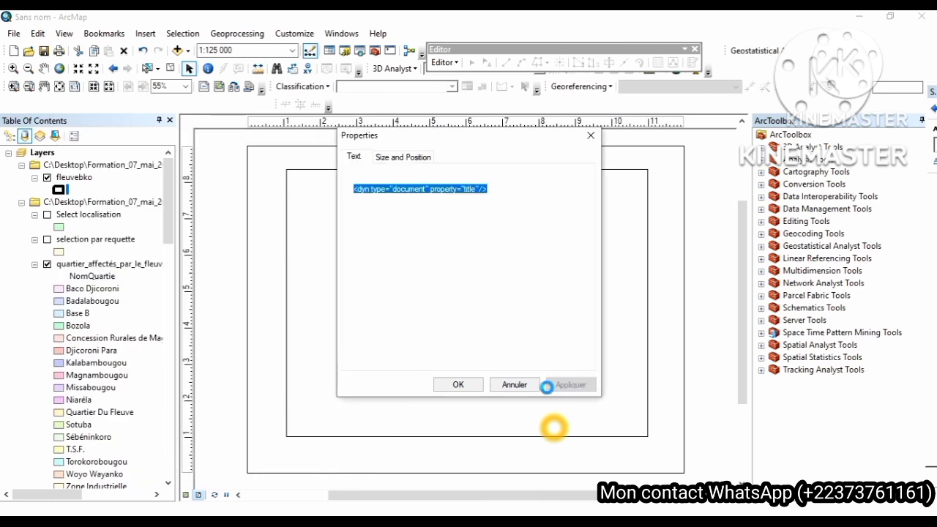
left_click(456, 383)
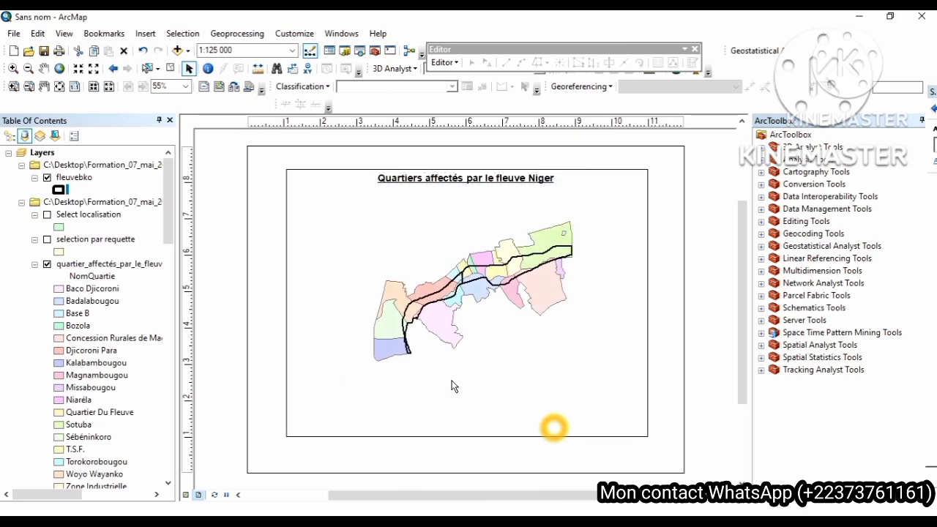
- Start a legend containing fleuvebko and quartier_affectés_par_le_fleuve, arranged in 3 columns
left_click(146, 35)
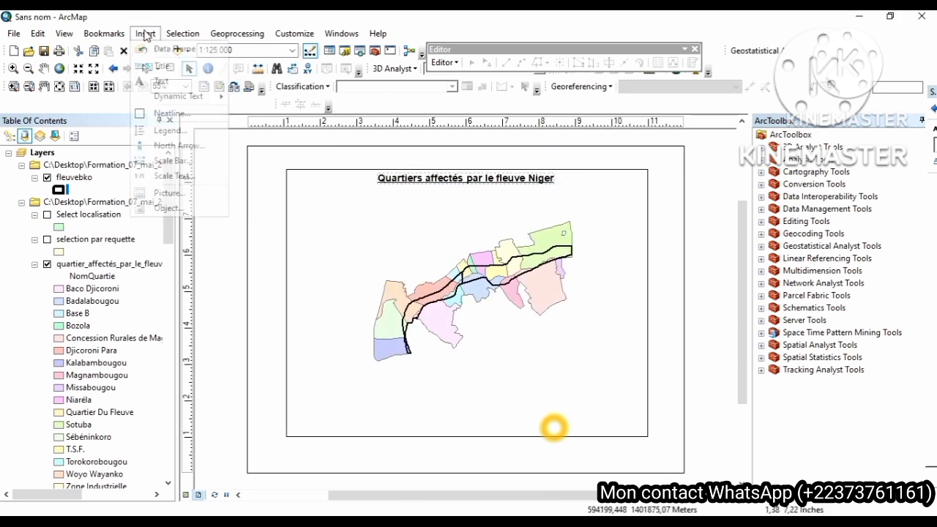
left_click(170, 132)
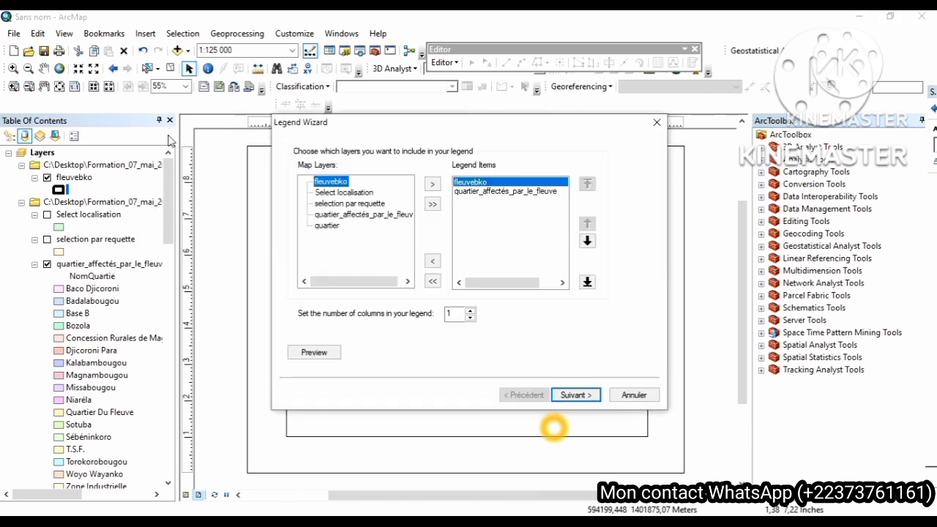
left_click(492, 196)
left_click(470, 319)
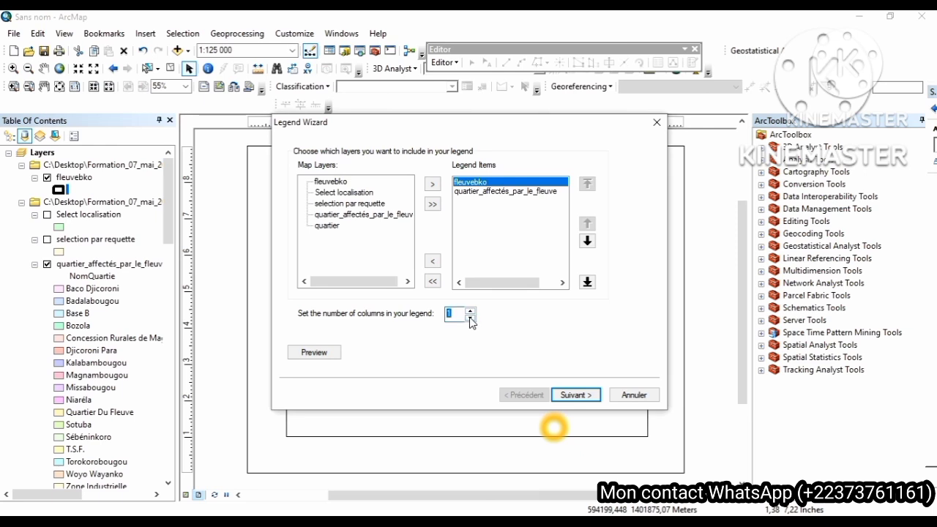
left_click(470, 311)
left_click(577, 395)
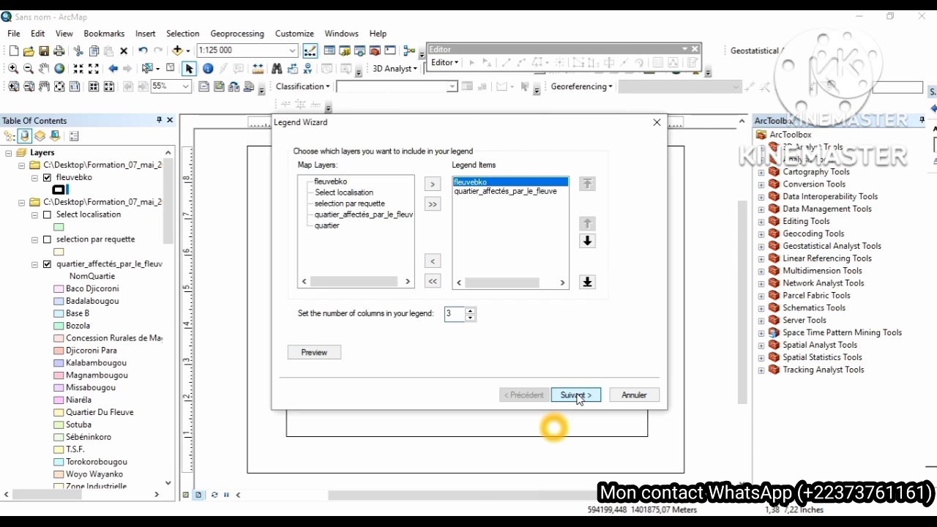
left_click(576, 395)
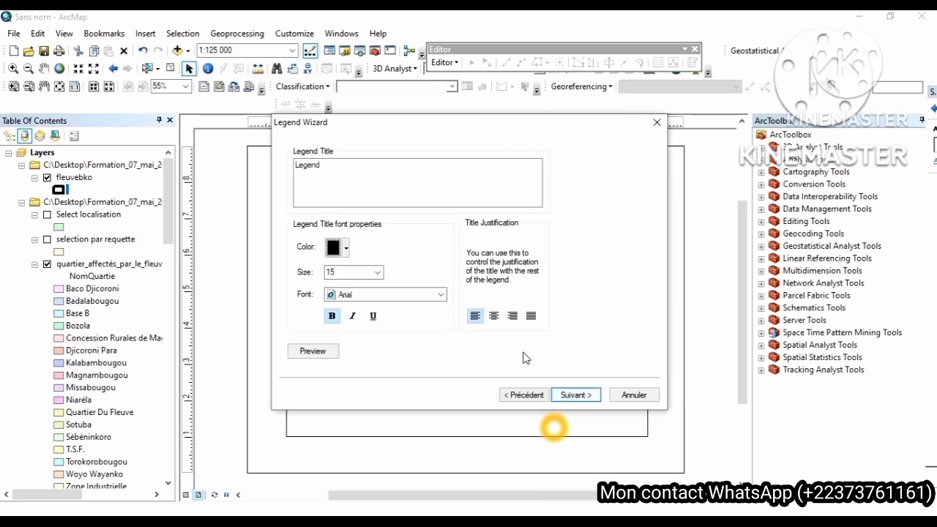
- Title the legend "Legende", centred and underlined
left_click(495, 317)
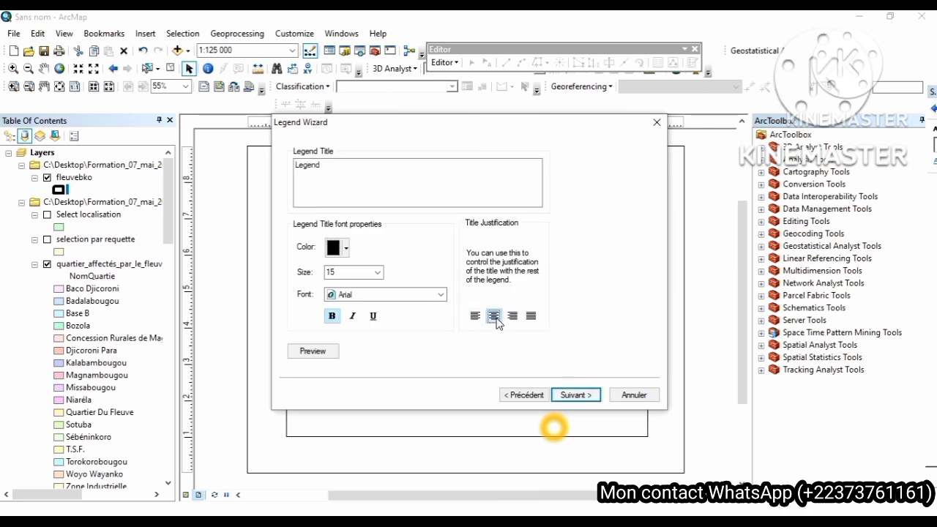
left_click(352, 183)
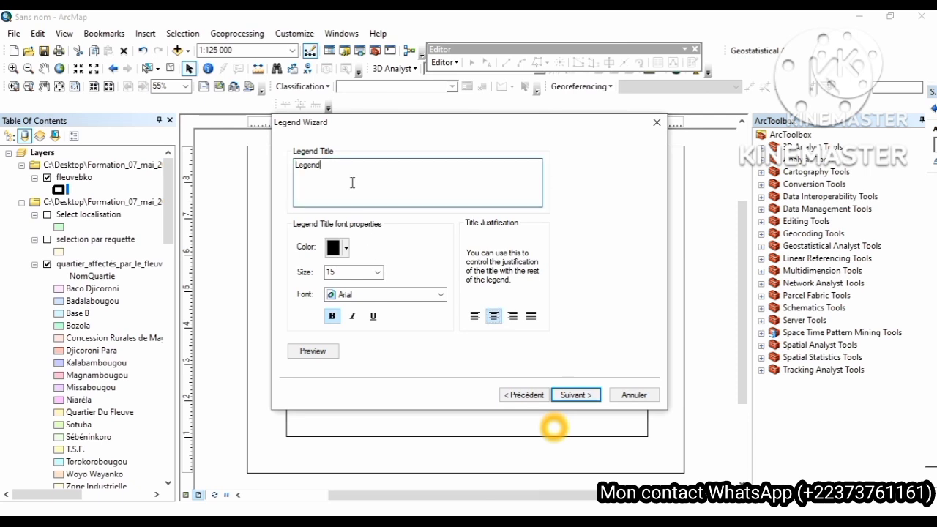
type("e")
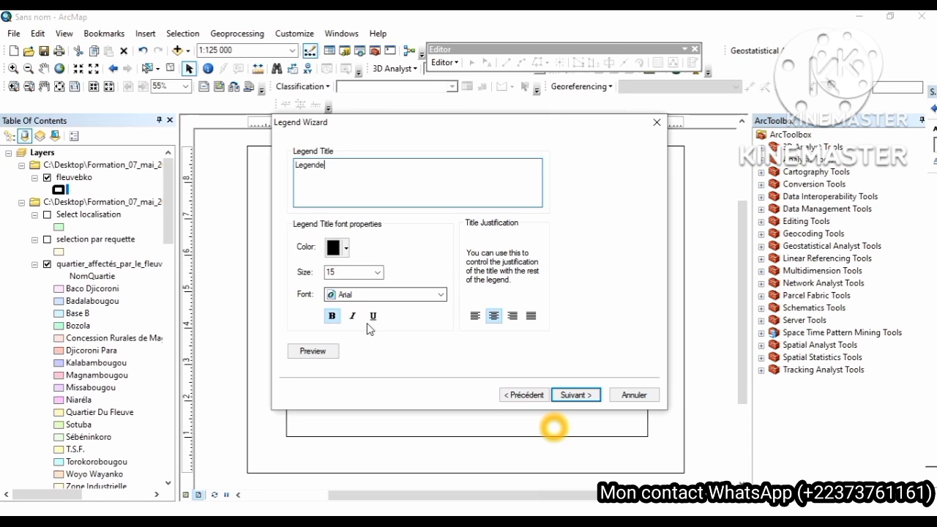
left_click(373, 316)
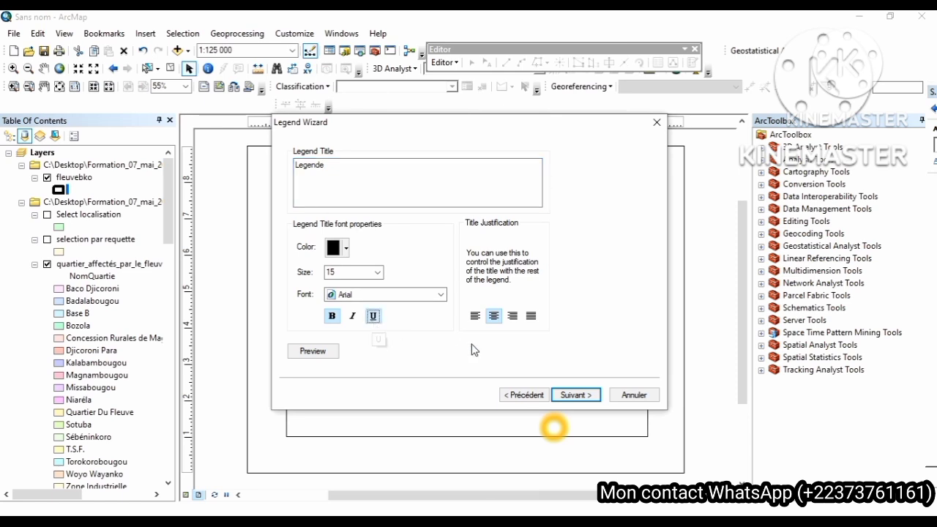
left_click(577, 395)
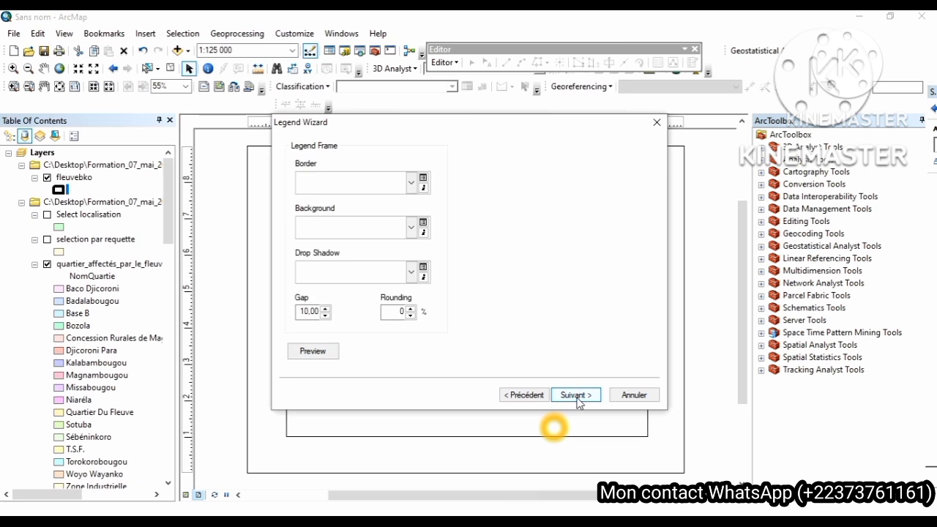
- Give the legend frame a 0.5 Point border and finish the legend with the default patches and spacing
left_click(410, 183)
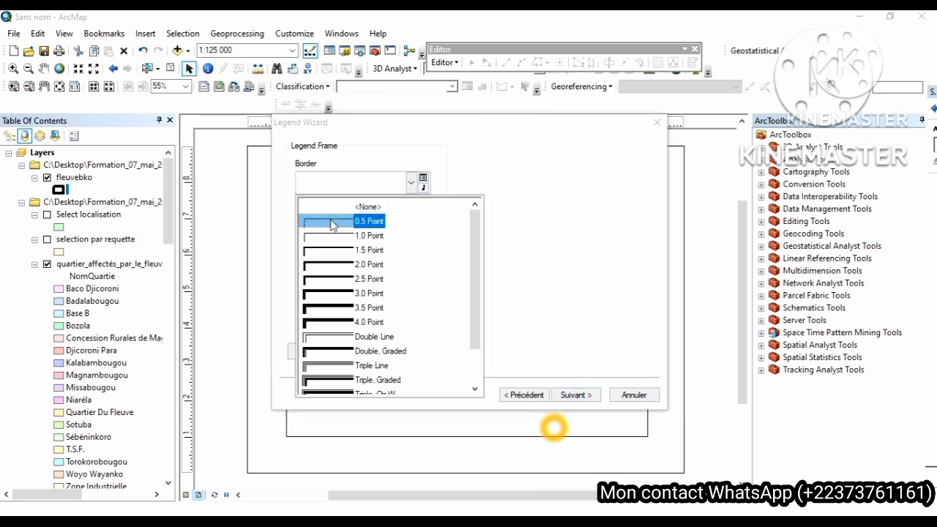
left_click(333, 222)
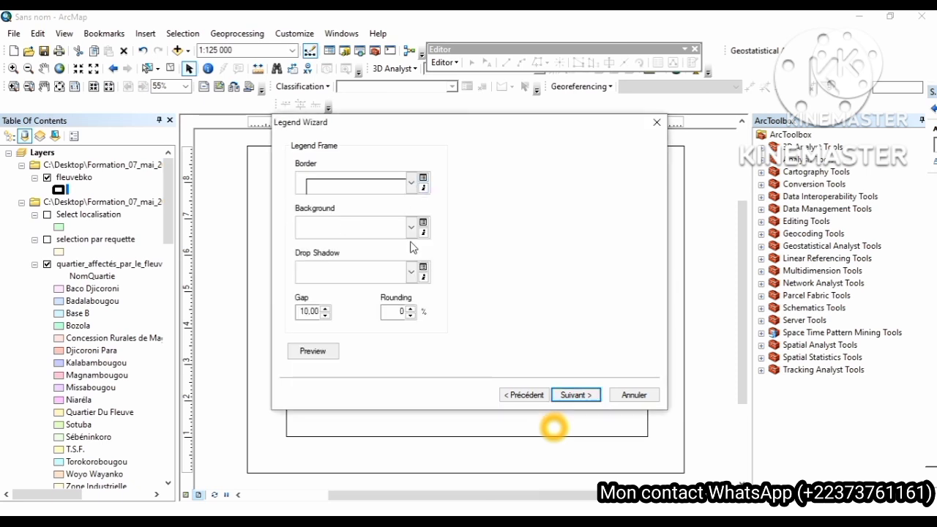
left_click(567, 396)
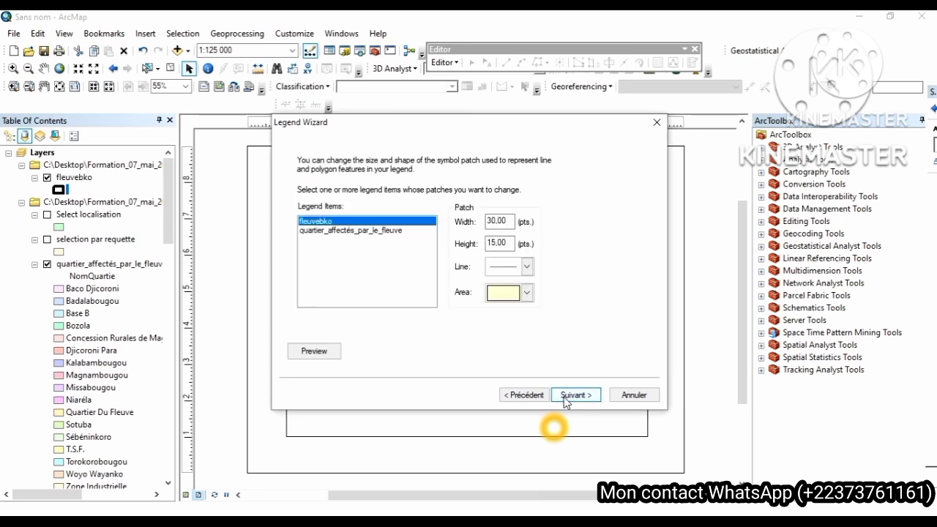
left_click(565, 396)
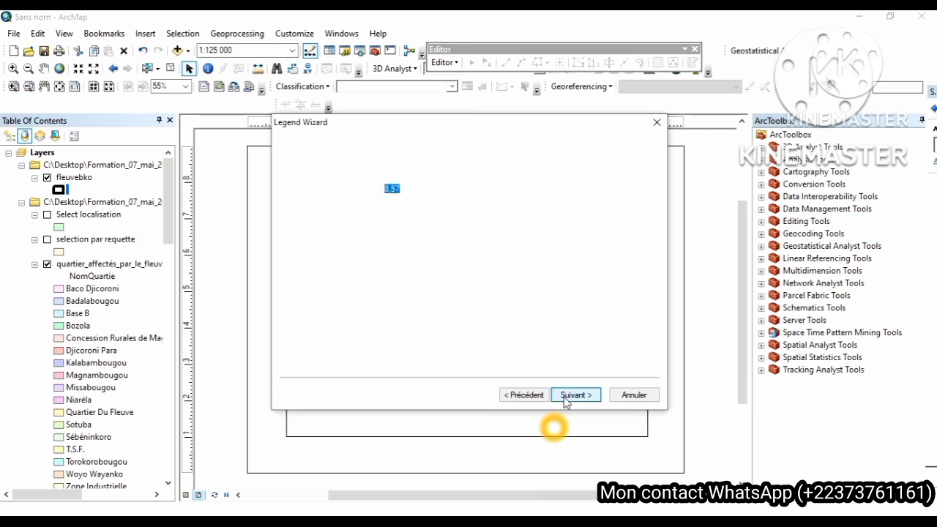
left_click(565, 398)
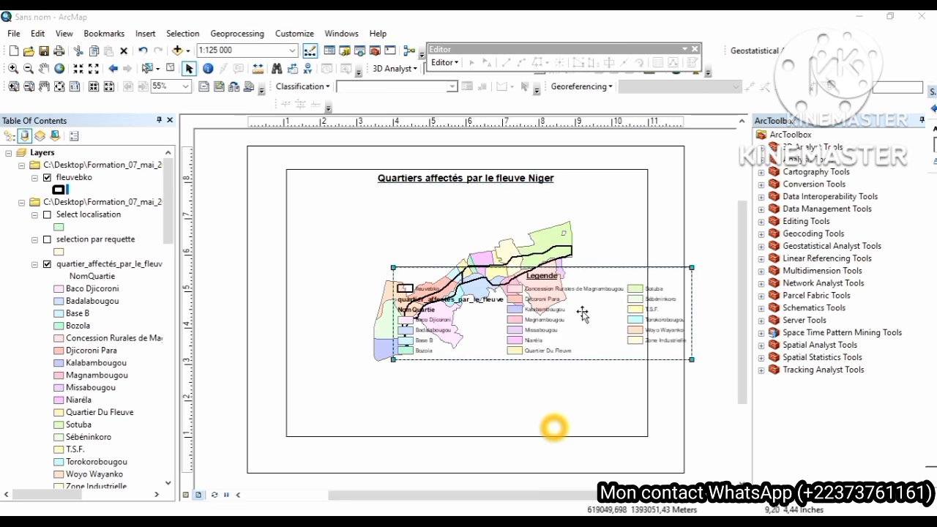
- Move the legend below the map at the lower left, then extend the data frame's lower edge downward and nudge the frame up slightly
left_click_drag(582, 314, 560, 341)
left_click_drag(520, 384, 482, 380)
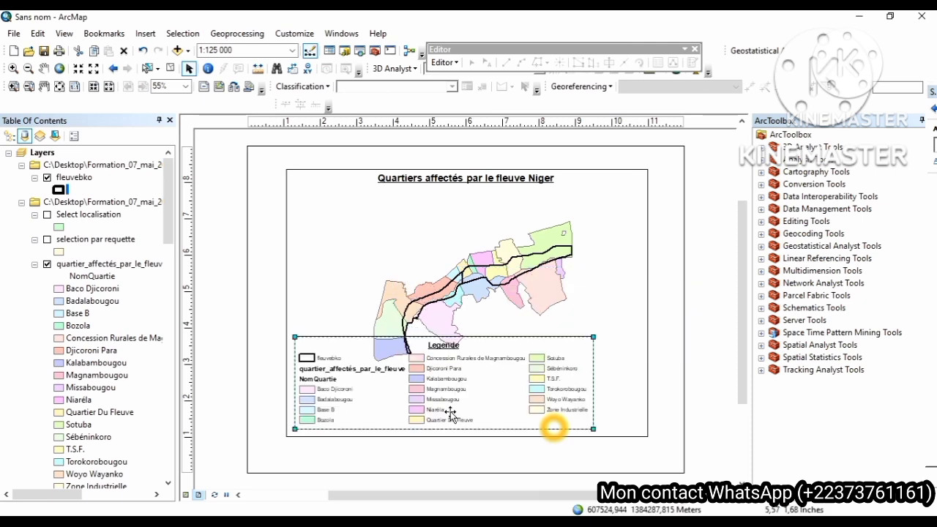
left_click(469, 436)
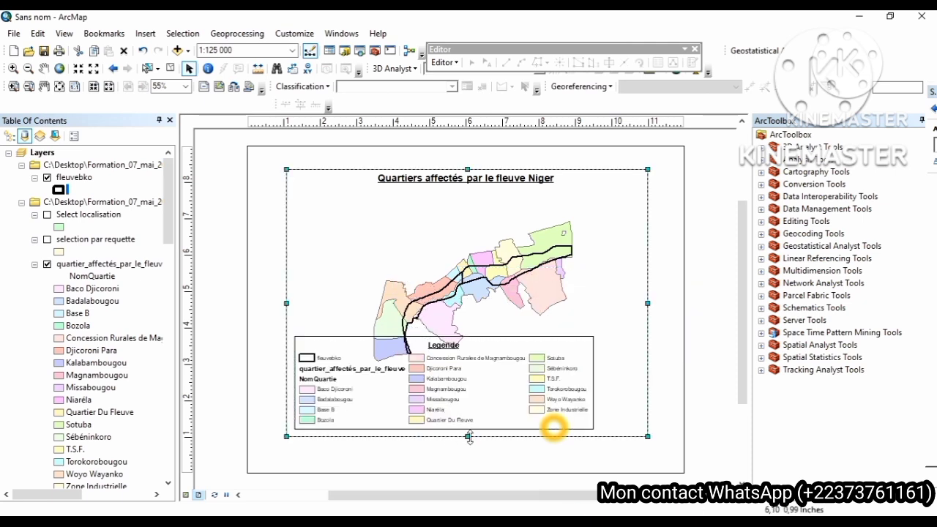
left_click_drag(469, 436, 469, 464)
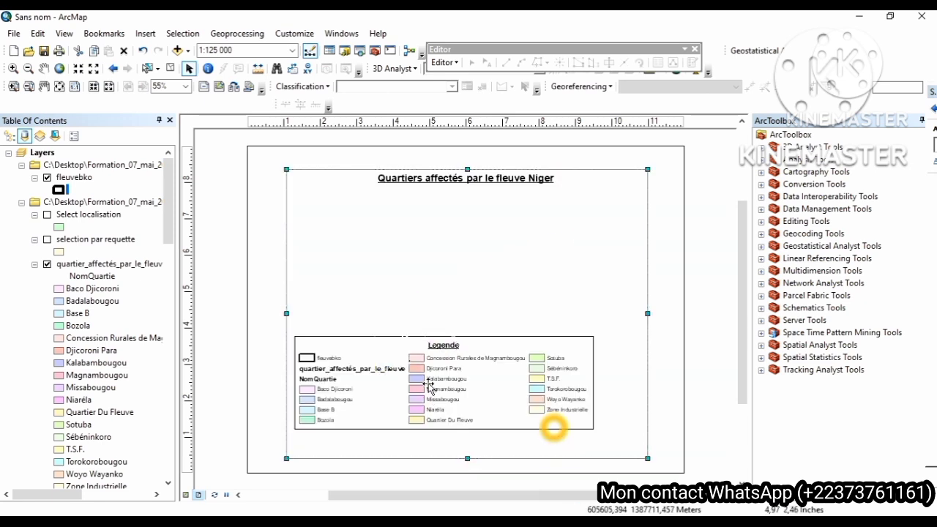
left_click_drag(429, 390, 430, 382)
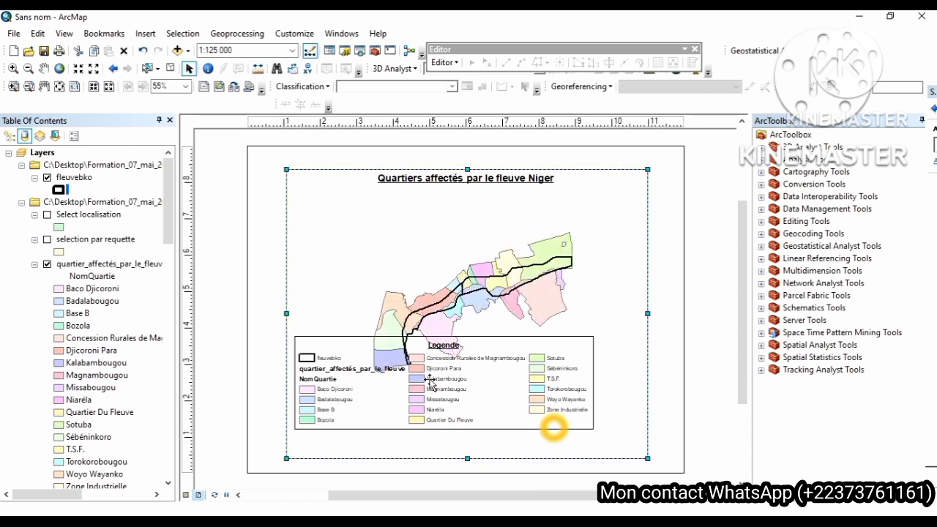
- Fit the legend into the data frame's lower-left corner and shrink it so that it clears the neighbourhood polygons
left_click(321, 356)
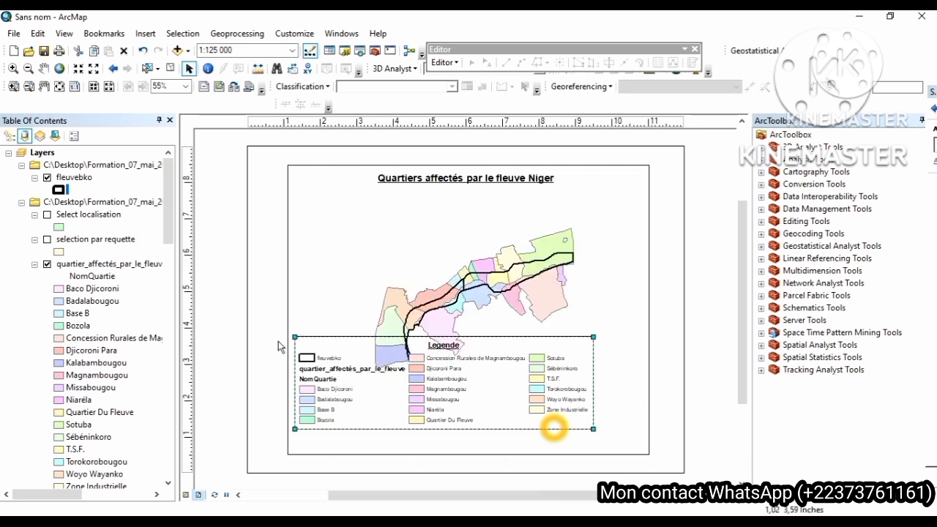
left_click(311, 363)
left_click_drag(322, 363, 324, 381)
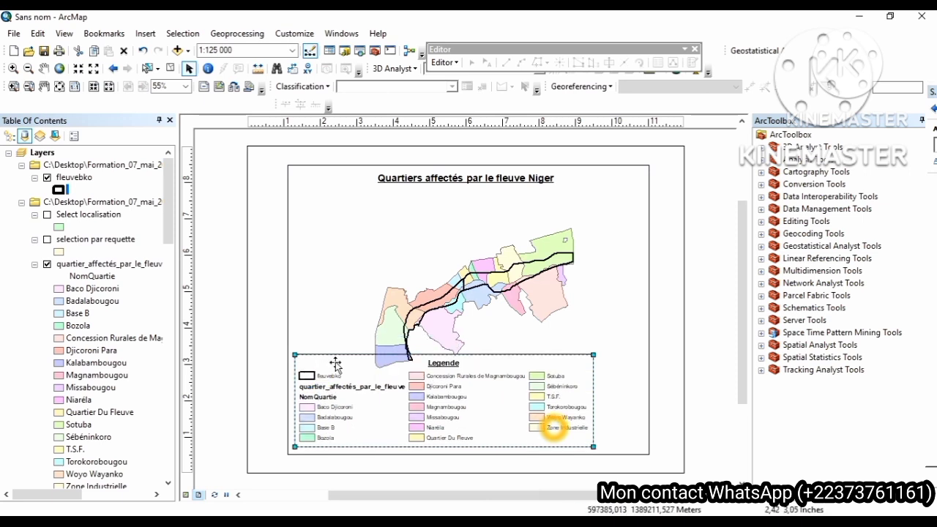
left_click_drag(330, 370, 330, 368)
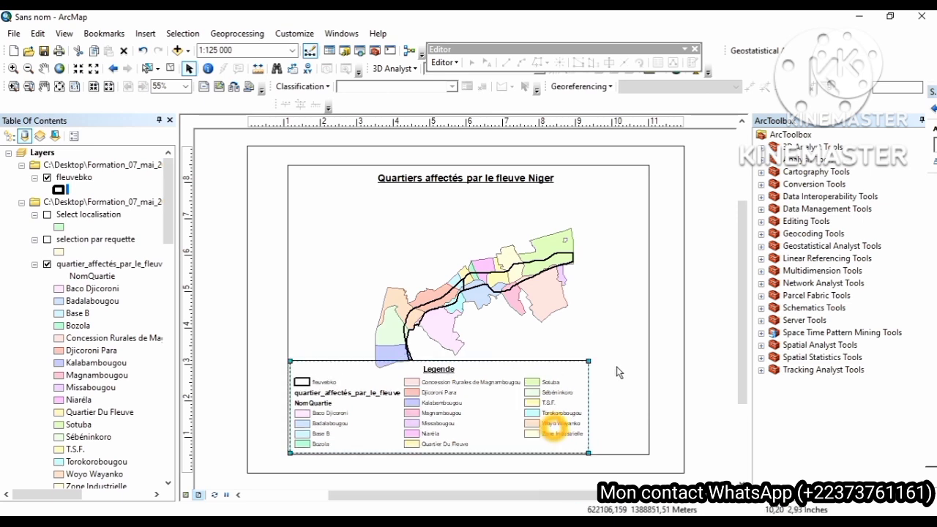
left_click_drag(588, 361, 557, 371)
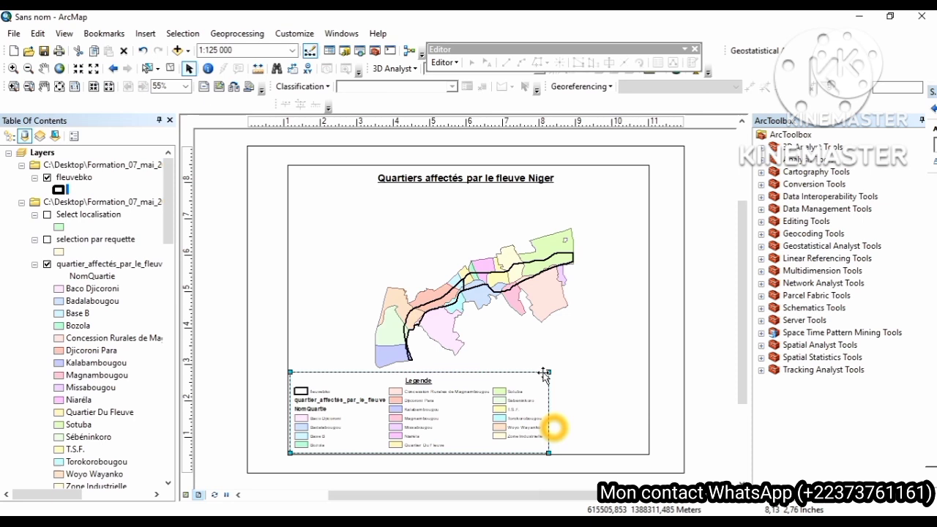
left_click_drag(548, 372, 556, 370)
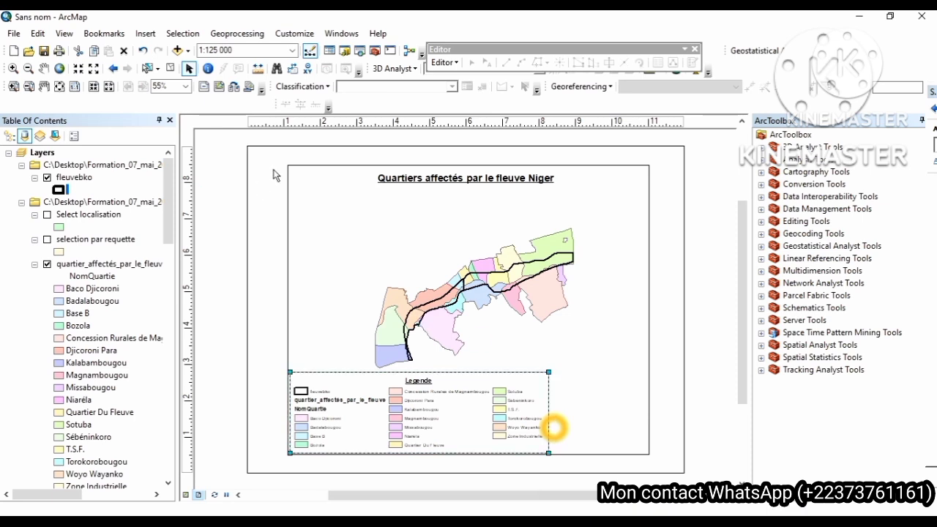
- Pan the map inside the data frame slightly up and to the right, away from the legend
left_click(43, 68)
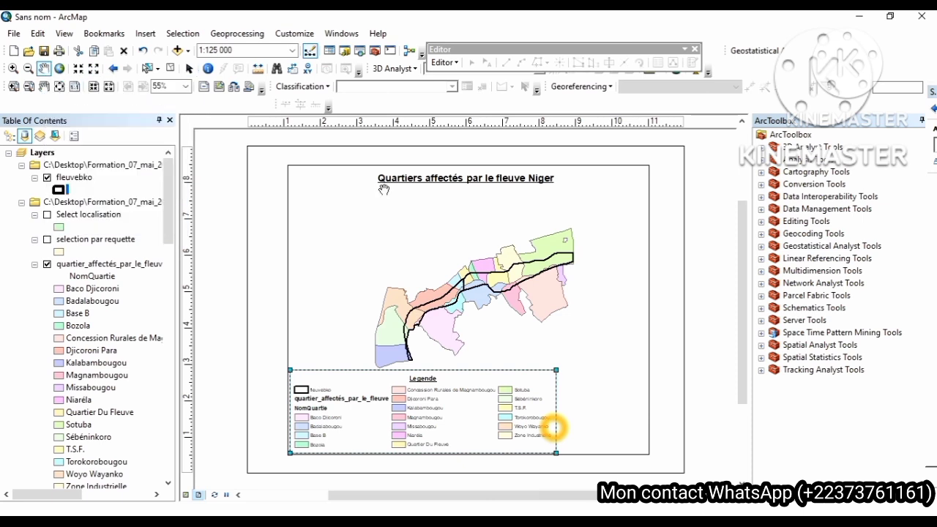
left_click_drag(491, 289, 503, 268)
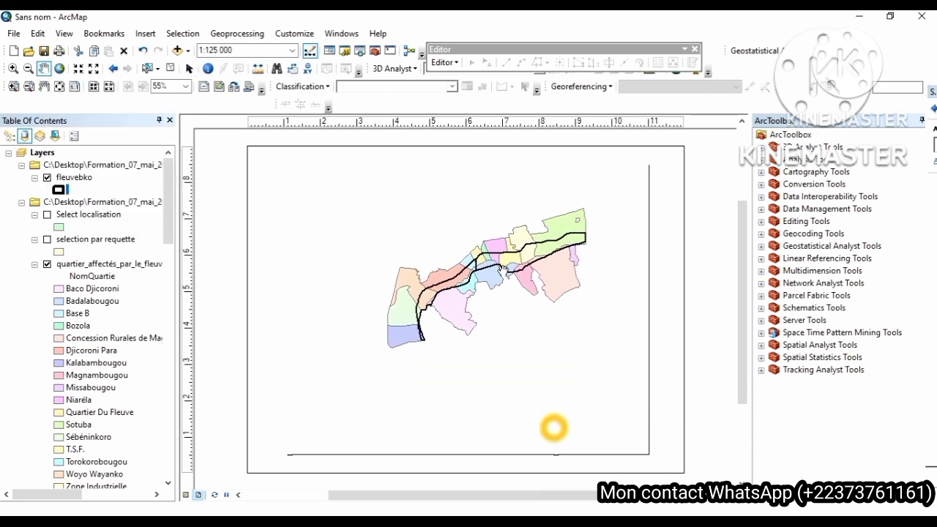
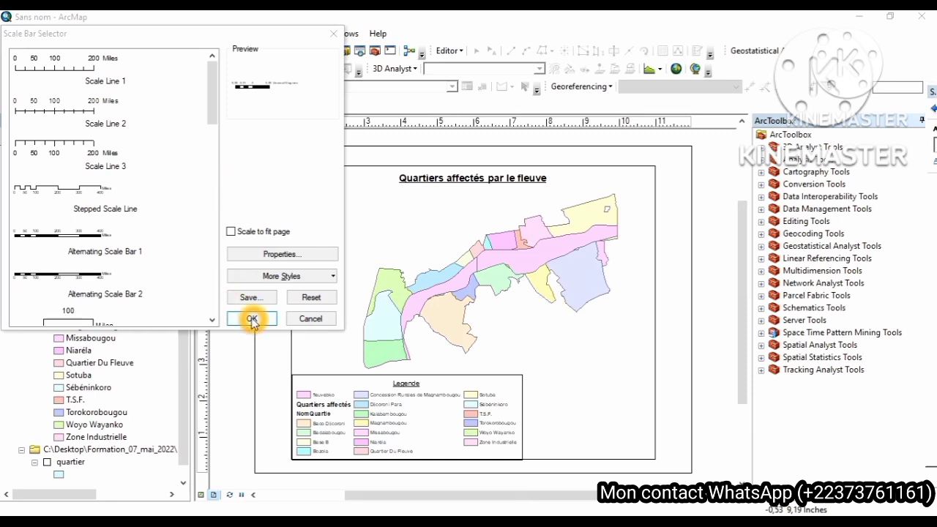
- Insert the alternating scale bar and move it to the data frame's lower-right corner, beside the legend
left_click(252, 319)
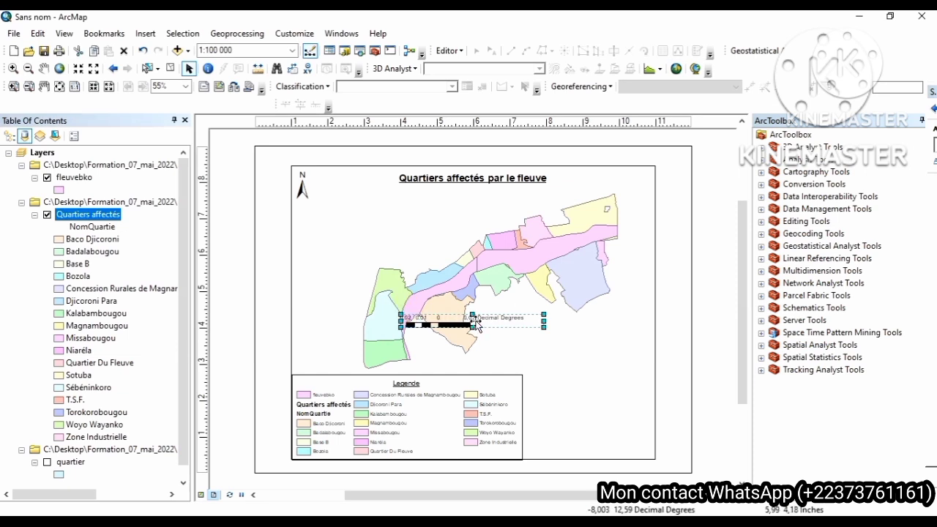
mouse_move(483, 324)
left_mouse_down()
mouse_move(502, 335)
mouse_move(570, 429)
mouse_move(617, 452)
mouse_move(608, 452)
left_mouse_up()
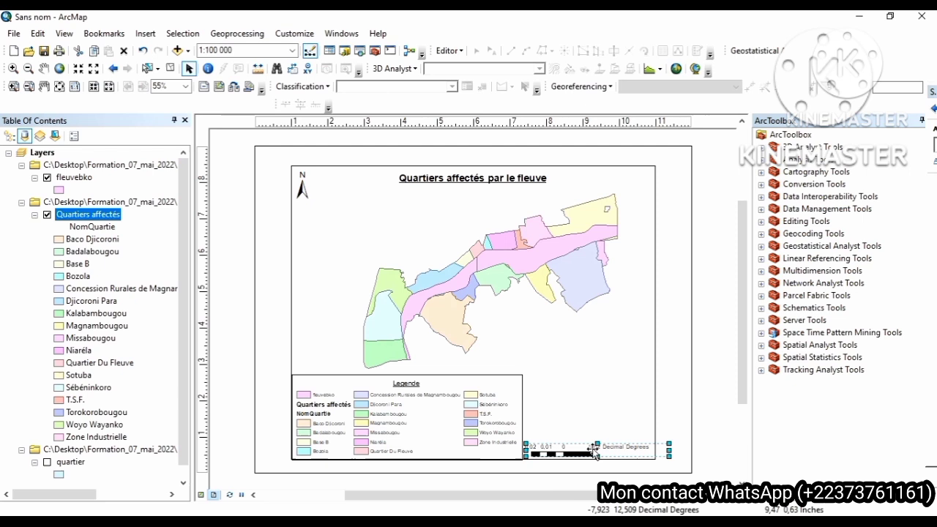
left_click(586, 448)
- Set the scale bar's division units to Meters and its number of subdivisions to 2
double_click(587, 447)
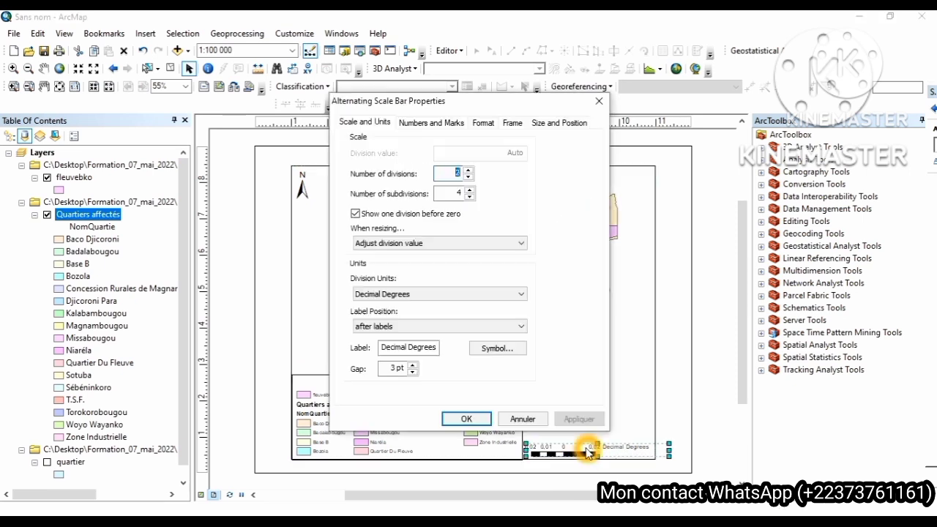
left_click(483, 294)
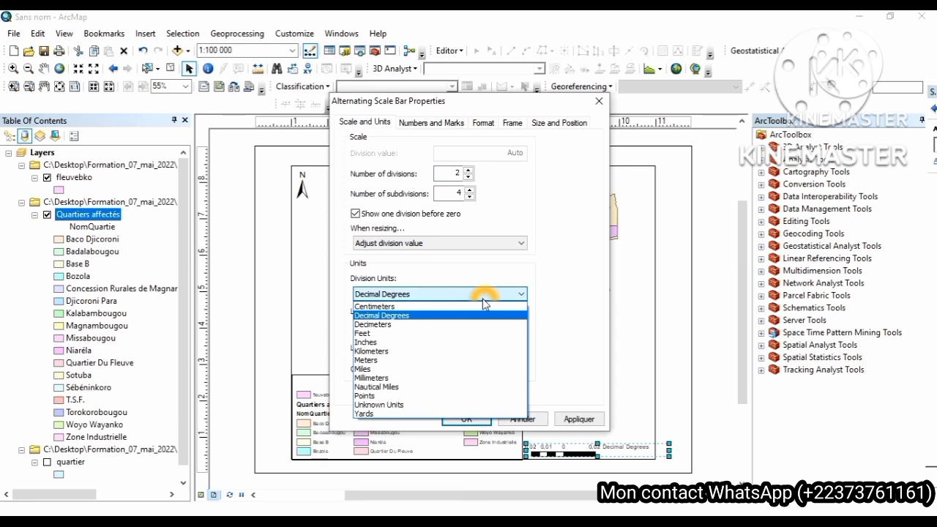
left_click(461, 361)
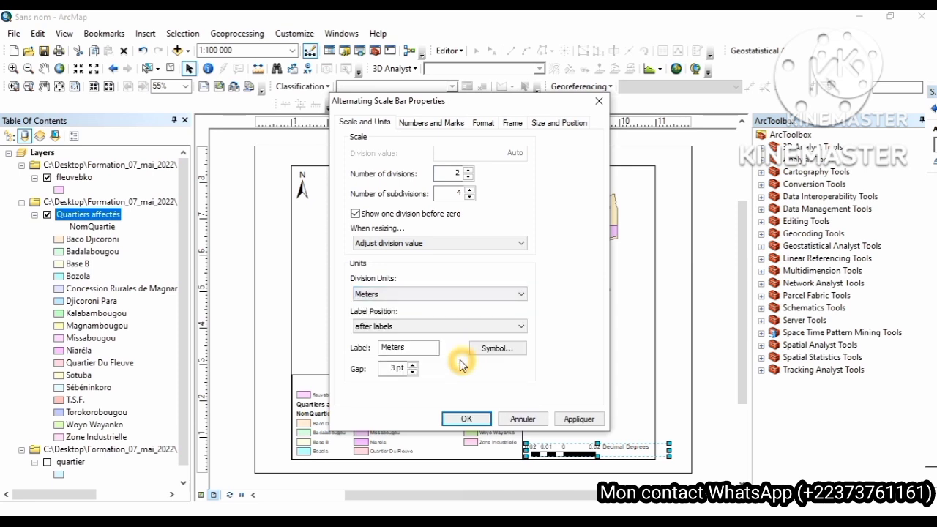
left_click(470, 196)
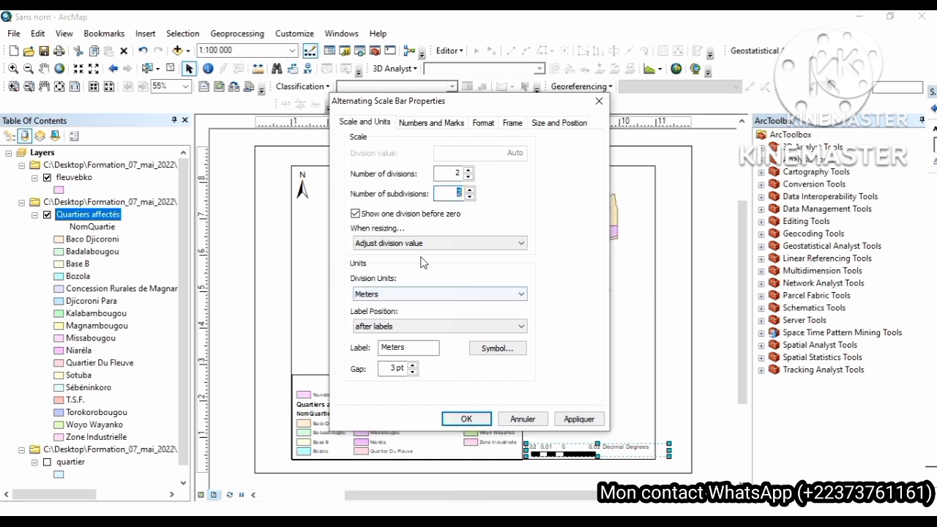
- Try the scale bar's unit label in the below both ends position
left_click(410, 327)
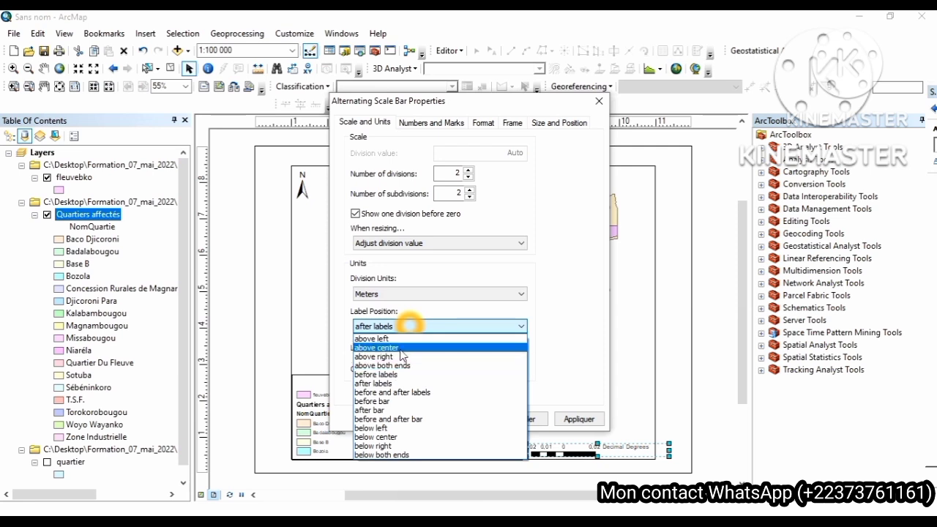
left_click(378, 456)
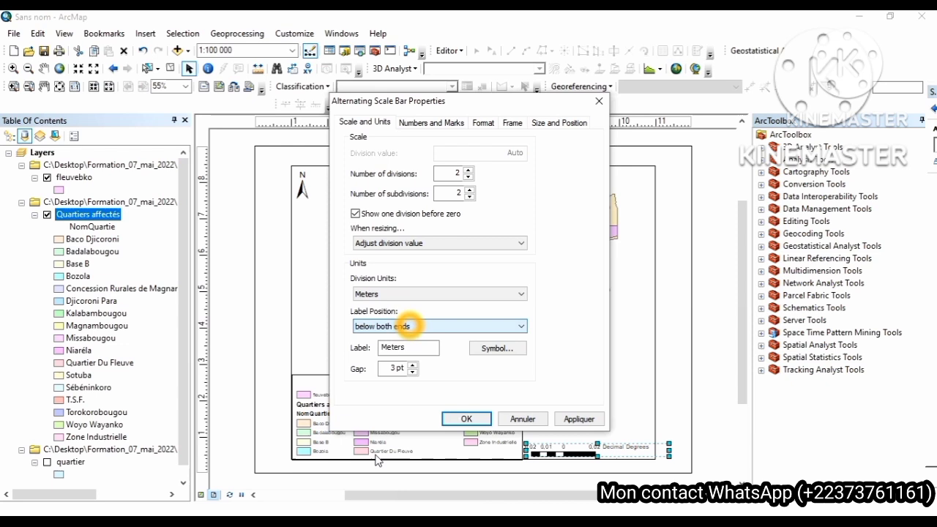
left_click(578, 419)
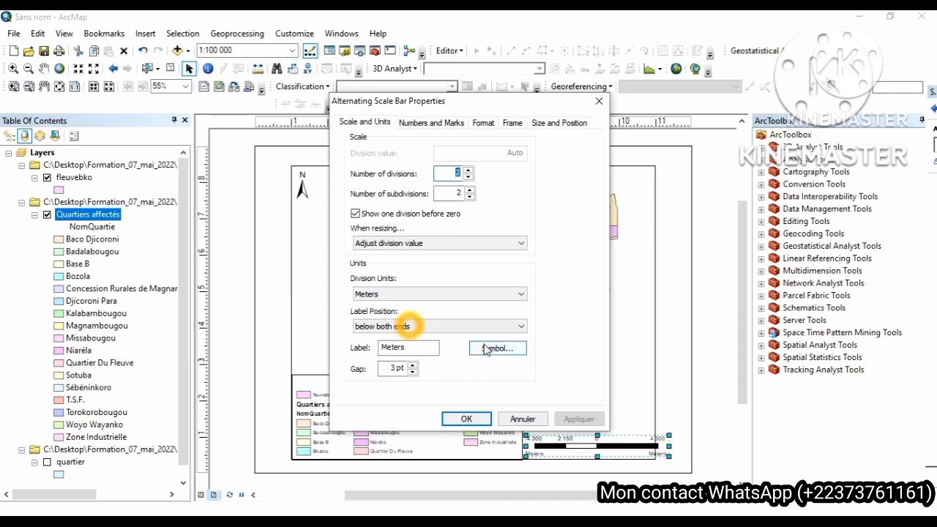
- Set the scale bar's label position to below center and accept the properties
left_click(462, 333)
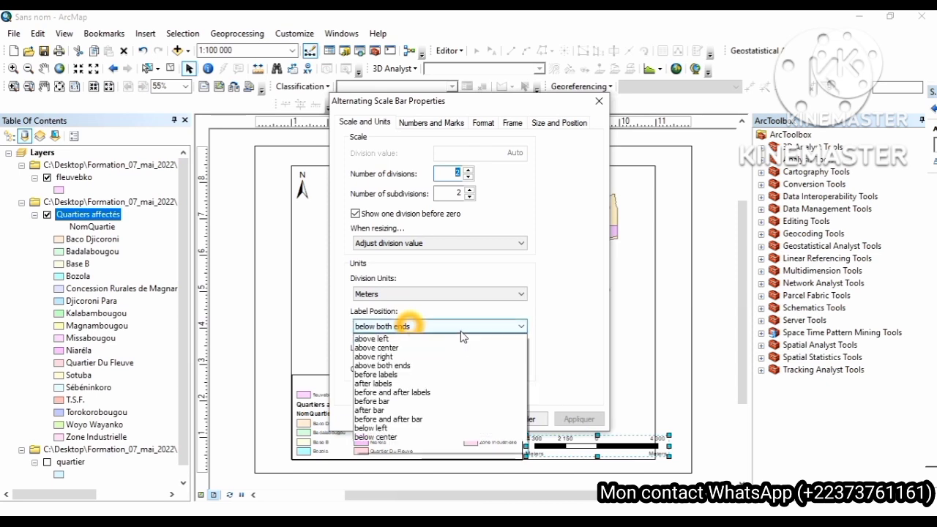
left_click(427, 438)
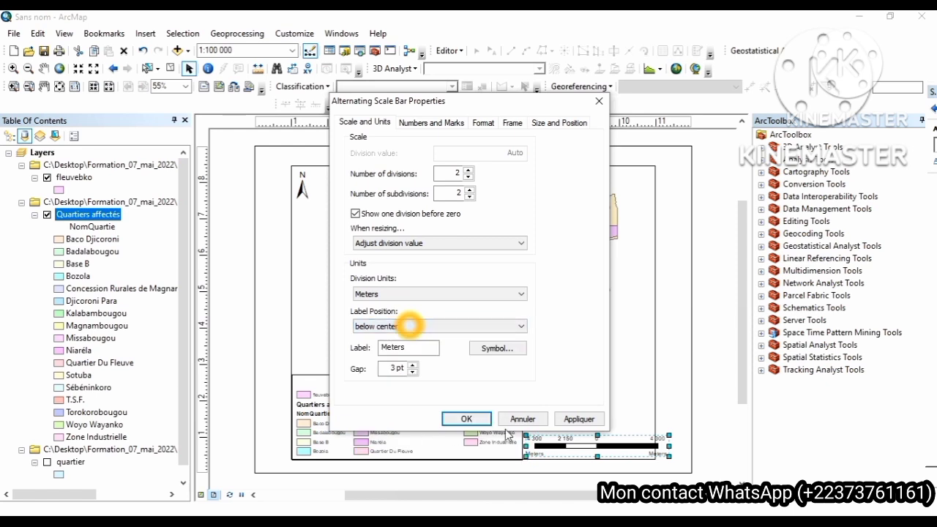
left_click(579, 423)
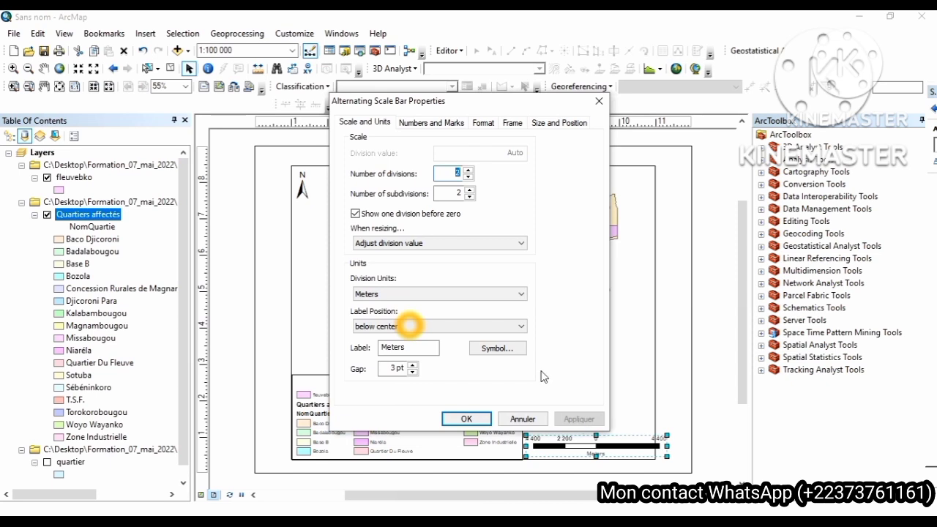
left_click(469, 419)
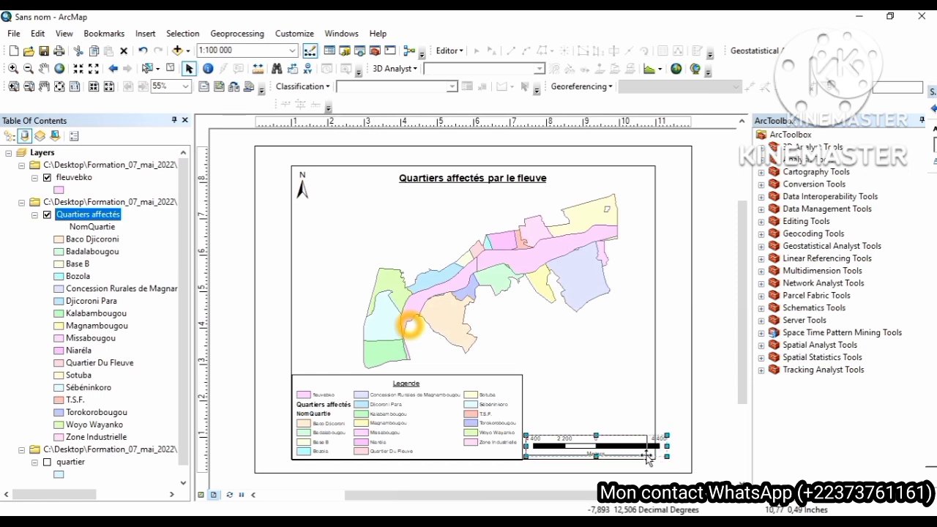
- Narrow the scale bar to fit inside the data frame and nudge it into the lower-right corner
left_click_drag(646, 454, 647, 456)
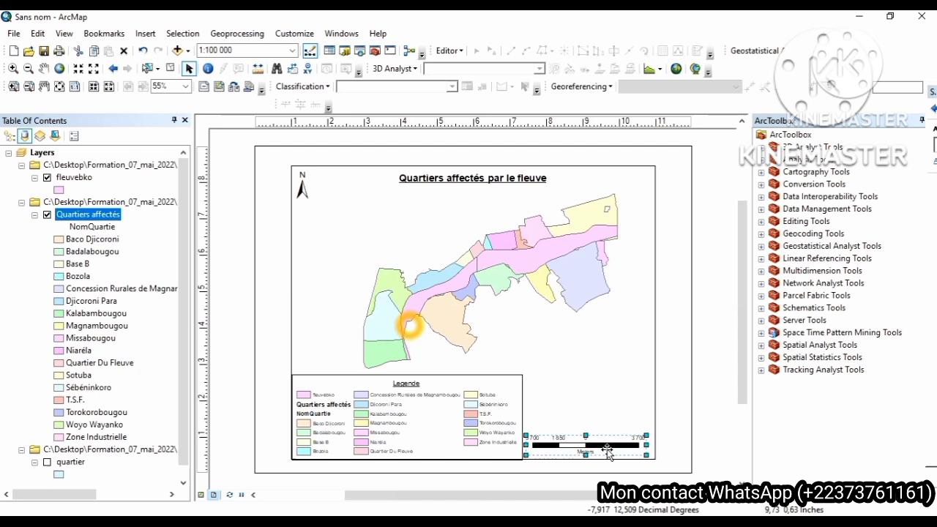
left_click_drag(609, 451, 615, 455)
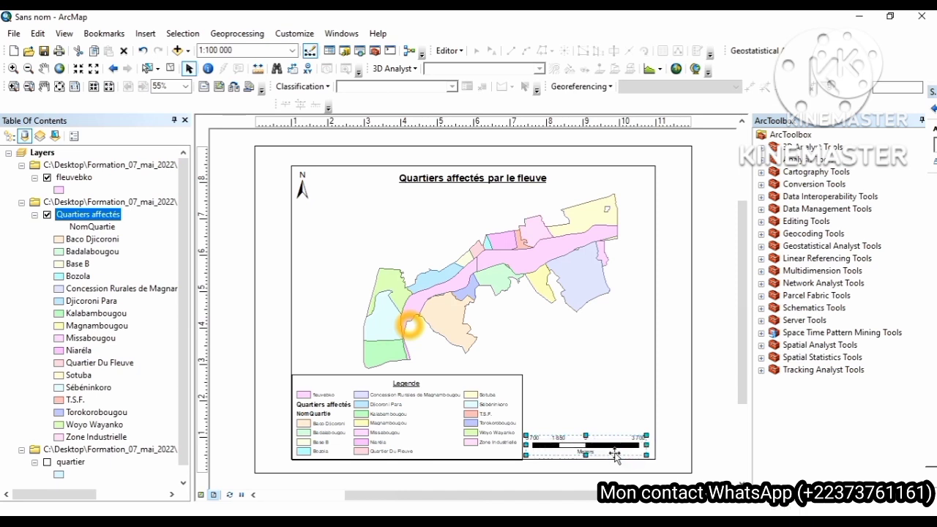
left_click(673, 452)
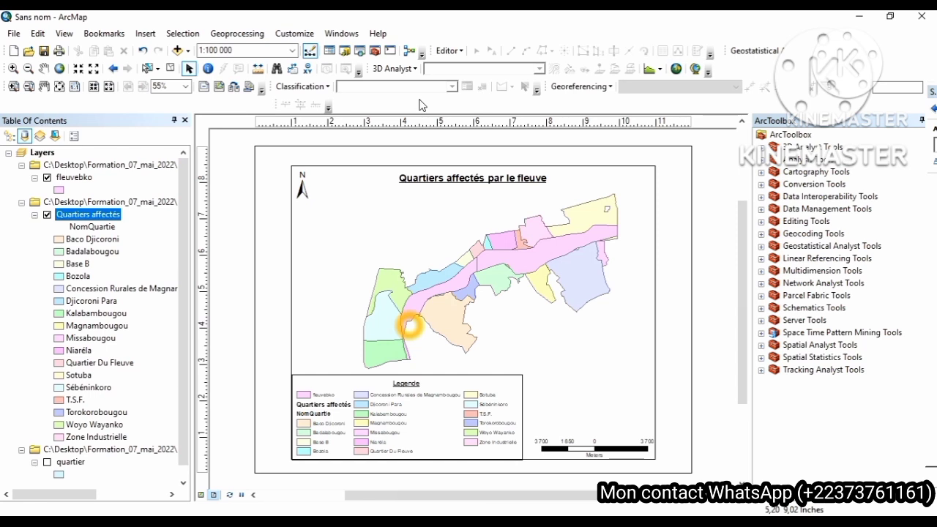
left_click(144, 34)
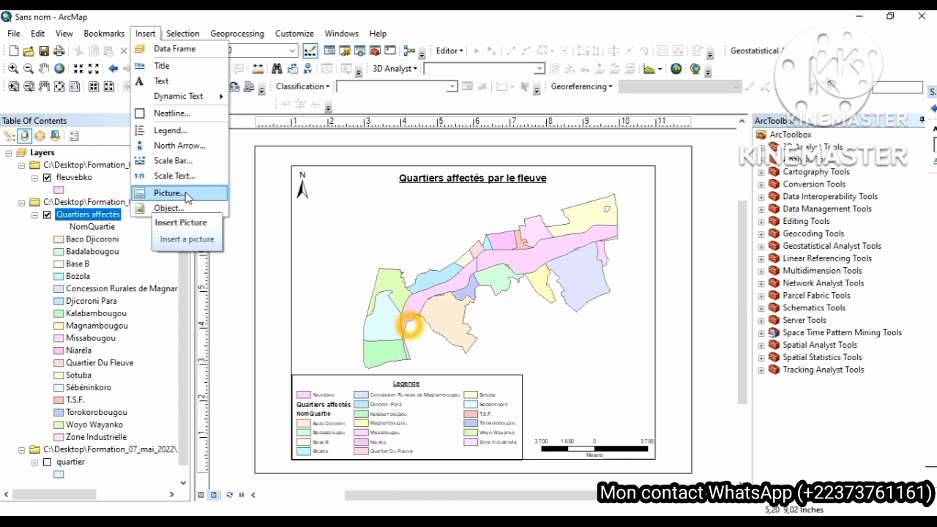
left_click(371, 15)
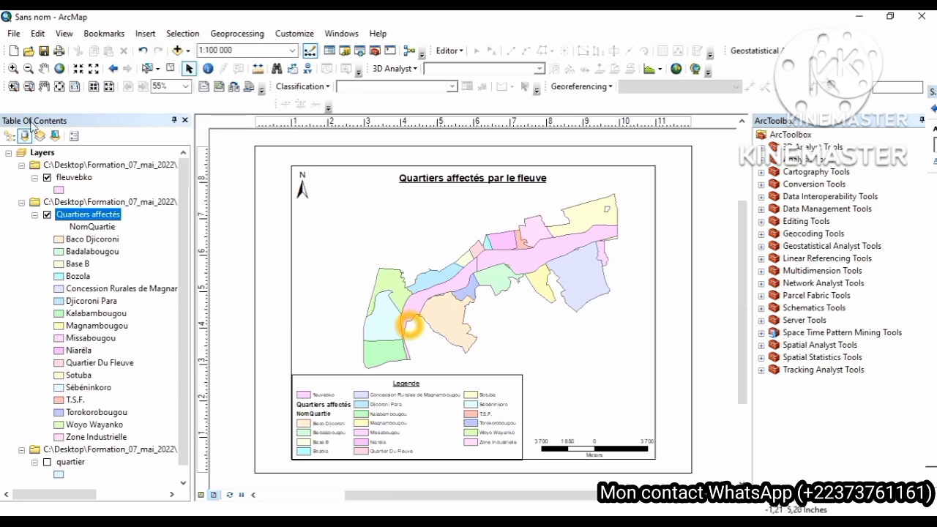
- Start a new graticule grid for the Layers data frame, keeping the name Graticule and choosing tick marks and labels
right_click(38, 156)
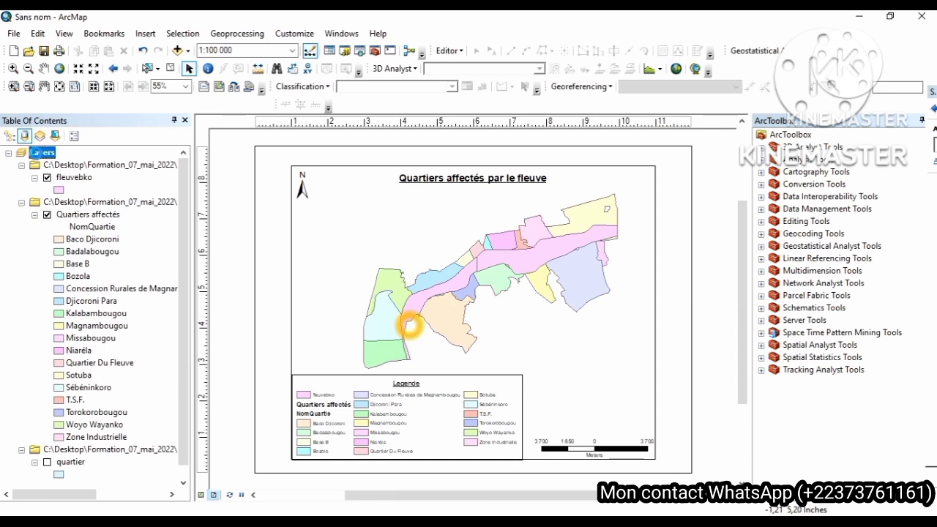
left_click(83, 458)
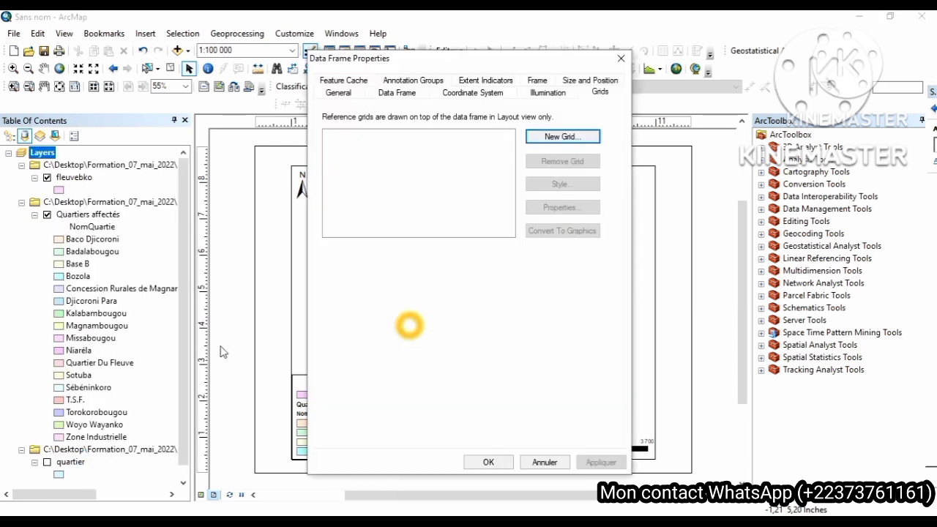
left_click(558, 137)
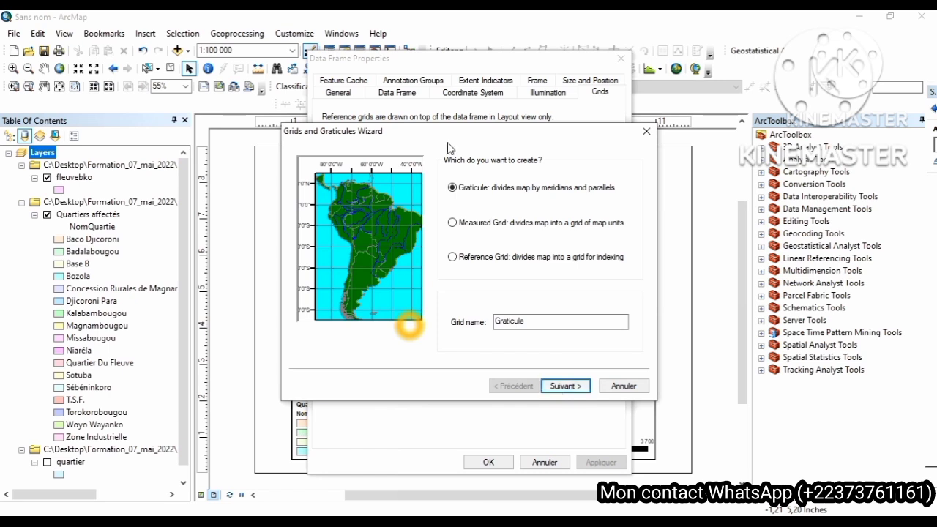
left_click(565, 397)
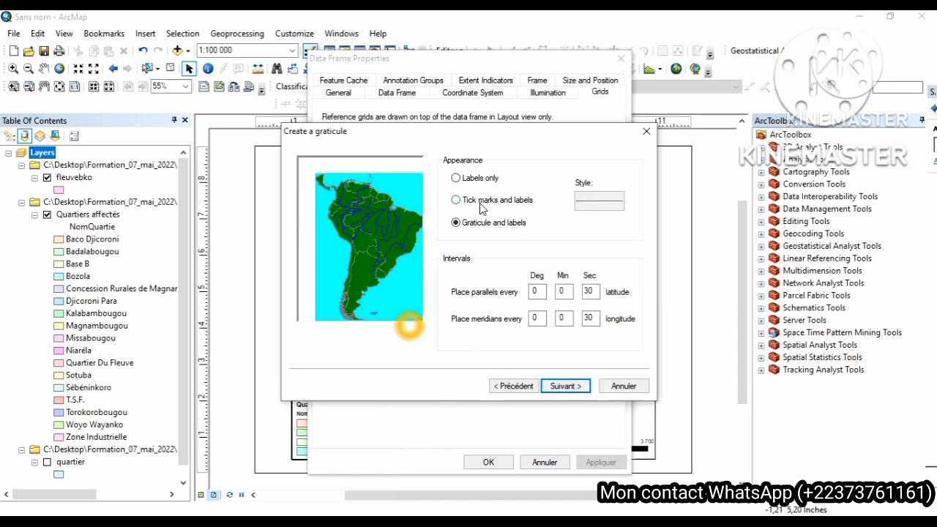
left_click(482, 205)
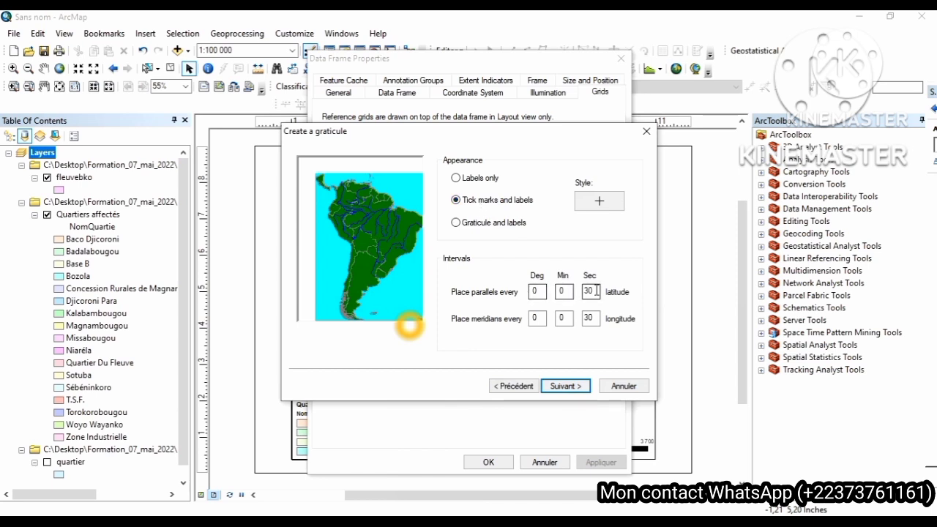
- Set the minutes of the graticule's parallel and meridian intervals to 02
left_click(572, 291)
type("2")
left_click(572, 318)
type("2")
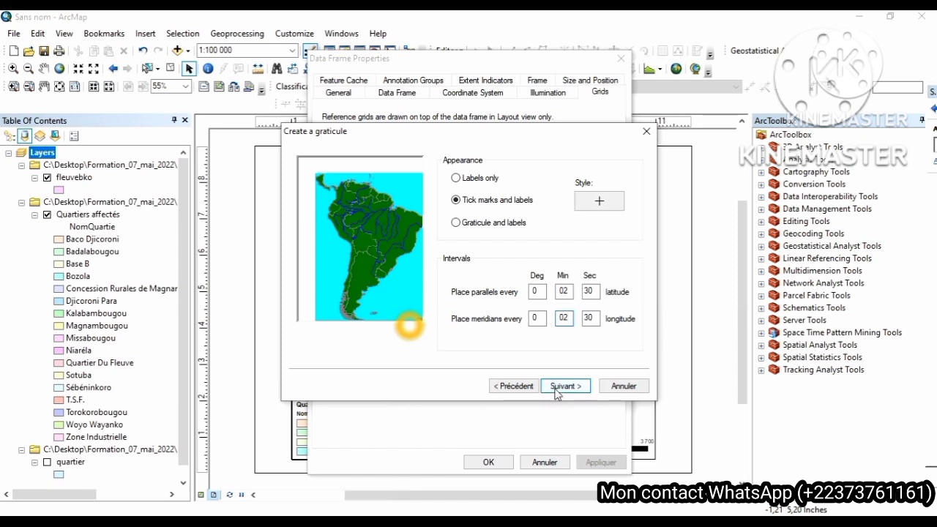
- Set the minutes of the graticule's parallel and meridian intervals to 01, keep 30 seconds, and continue to the axes and labels
left_click(568, 291)
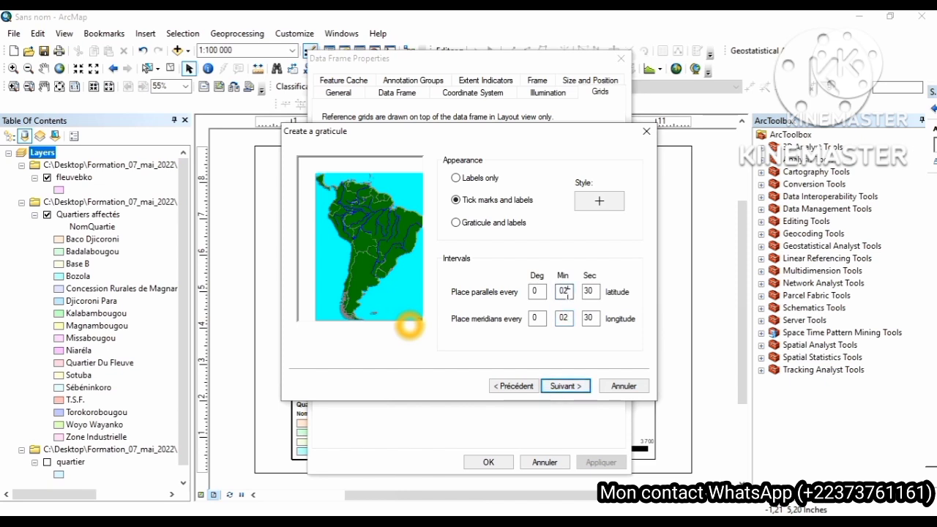
key("BackSpace")
type("1")
left_click(568, 318)
key("BackSpace")
type("1")
left_click(556, 387)
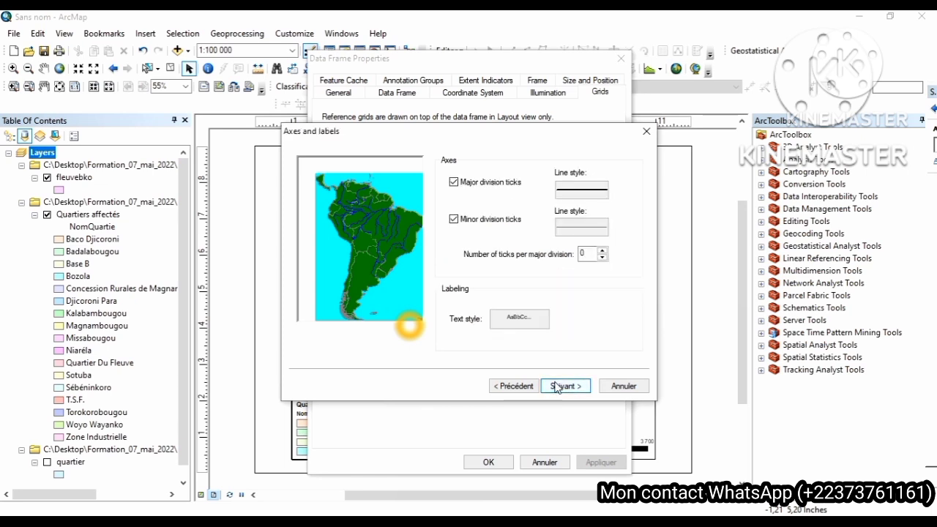
- Make the graticule labels bold at size 12 and finish the graticule with a simple border, stored as a fixed grid
left_click(523, 321)
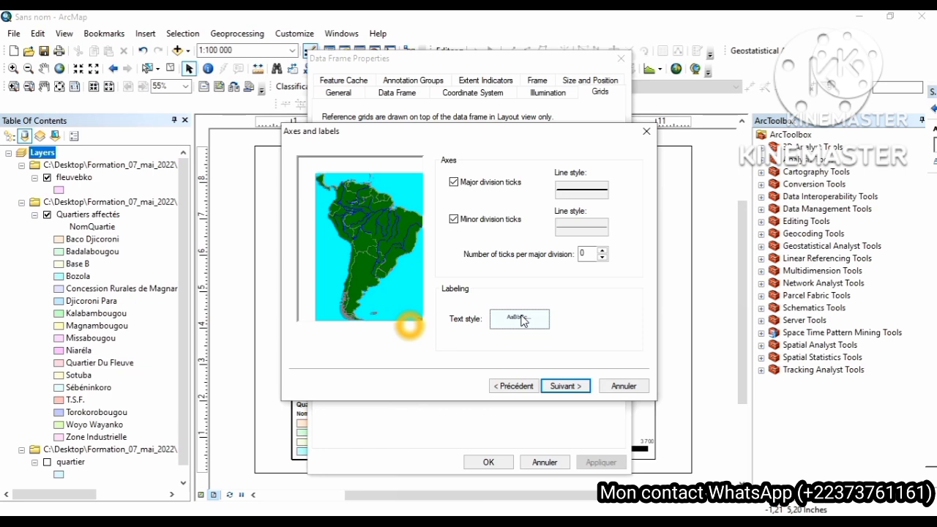
left_click(519, 318)
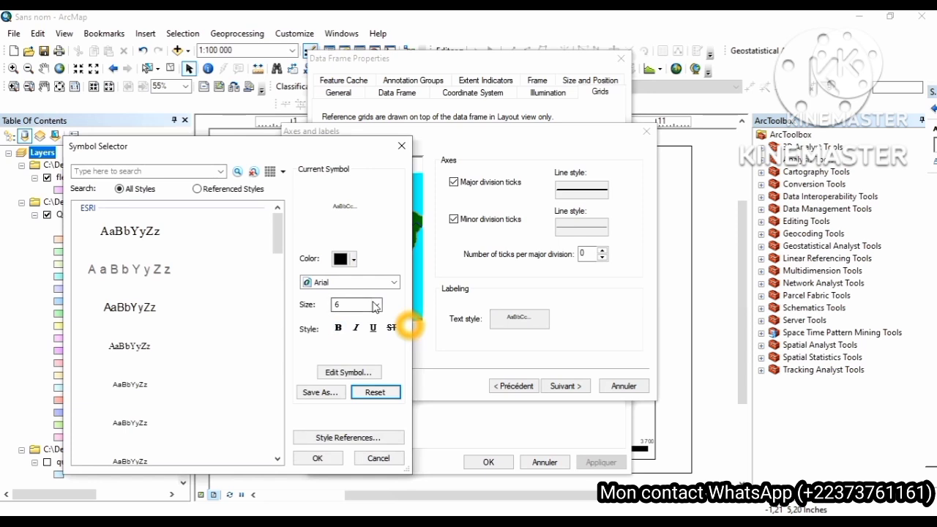
left_click(374, 306)
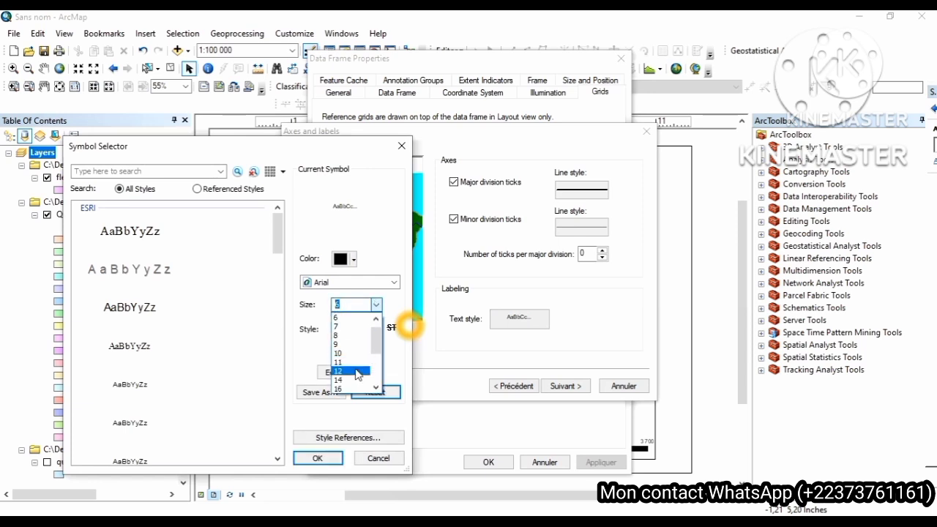
left_click(359, 371)
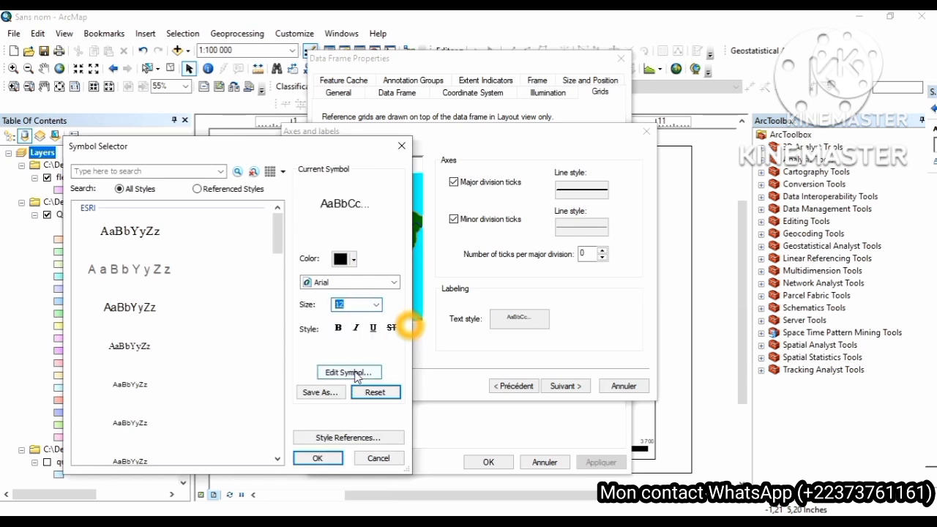
left_click(338, 328)
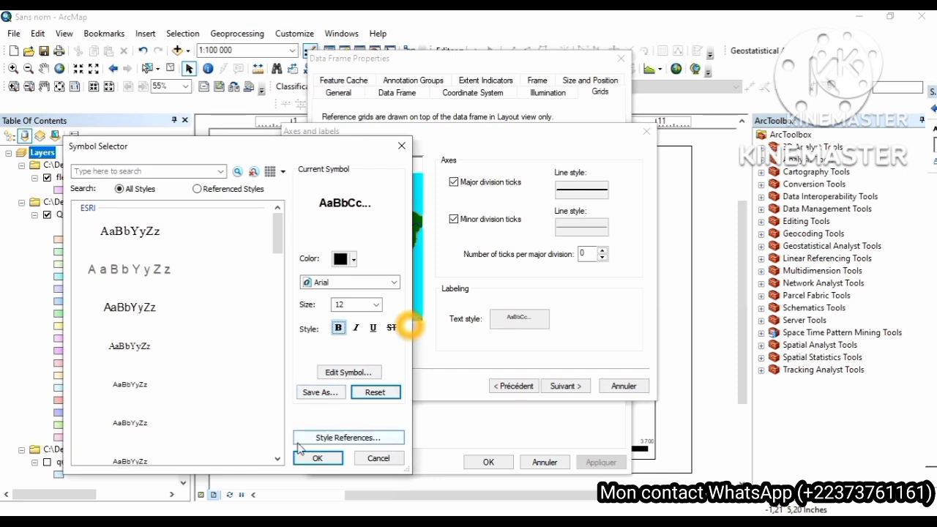
left_click(315, 459)
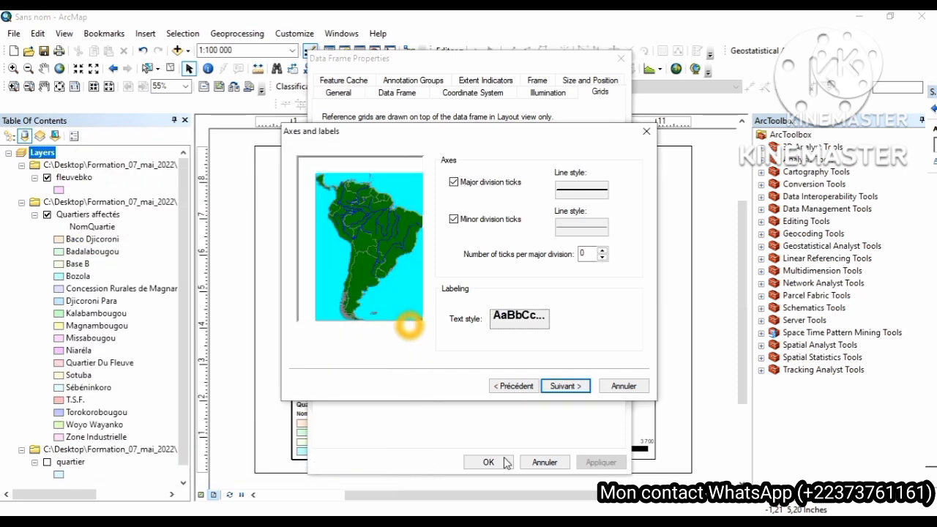
left_click(564, 387)
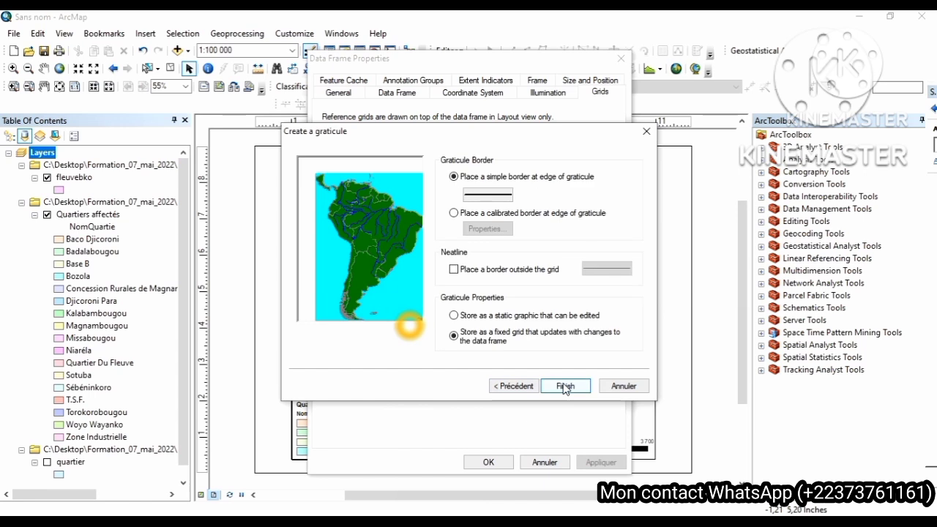
left_click(564, 387)
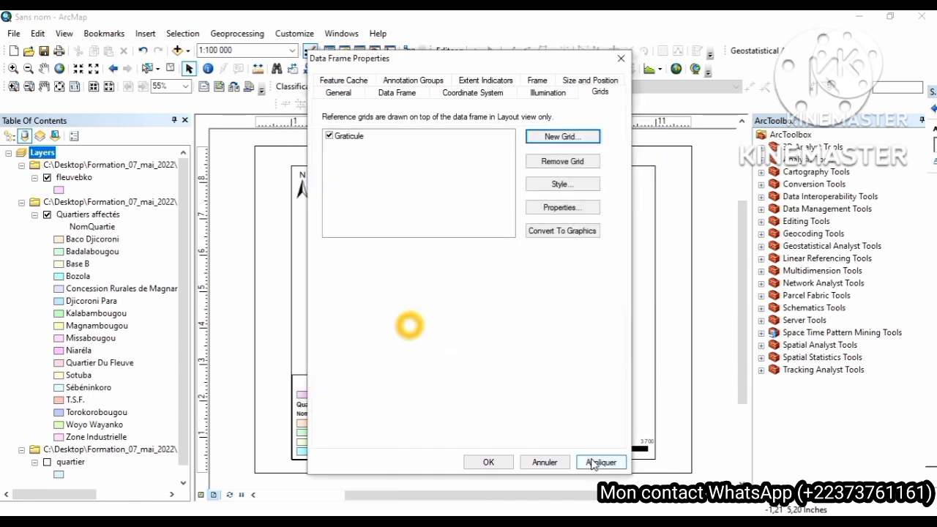
- Apply the new graticule to the data frame and accept the data frame properties
left_click(593, 463)
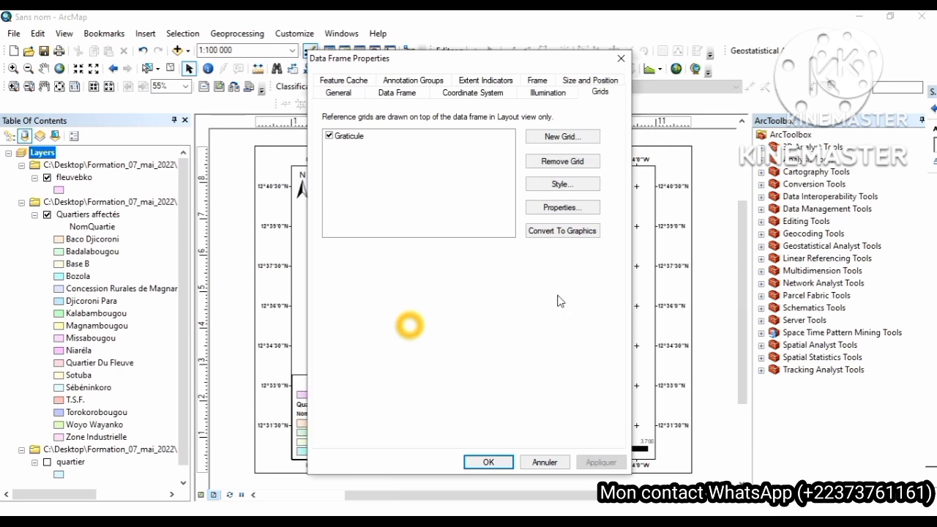
left_click_drag(531, 67, 440, 128)
left_click_drag(453, 85, 454, 85)
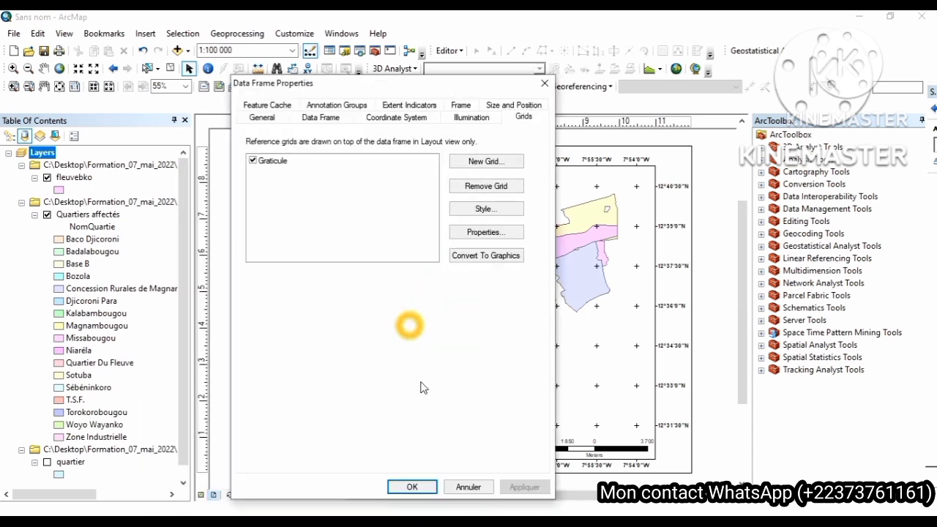
left_click(412, 486)
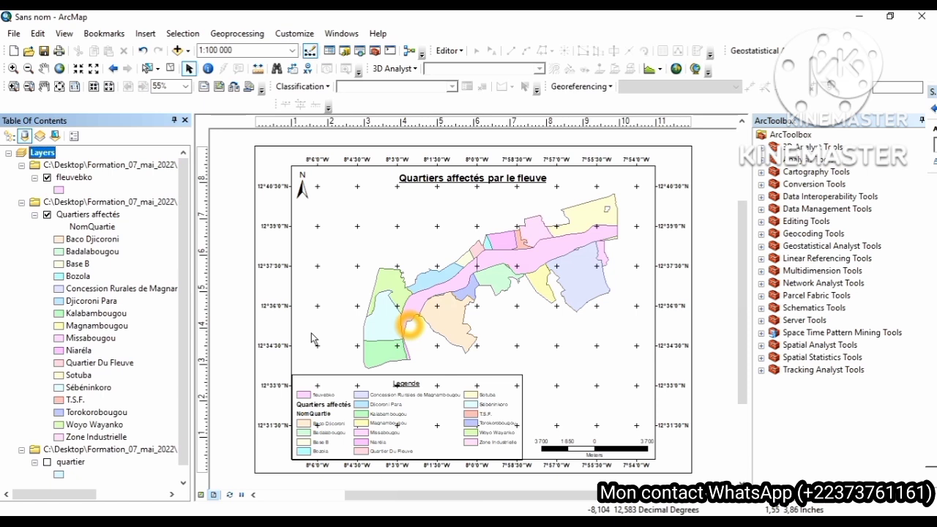
left_click(13, 34)
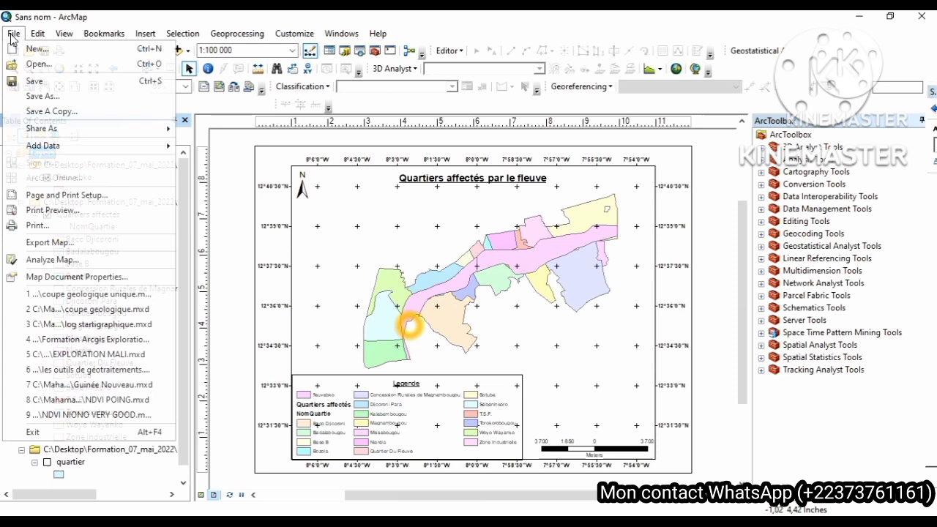
left_click(70, 244)
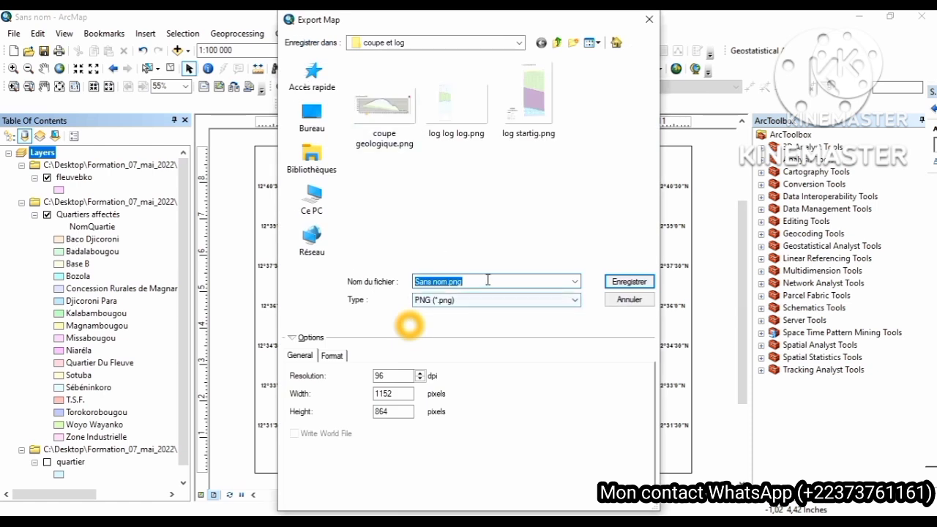
left_click(532, 302)
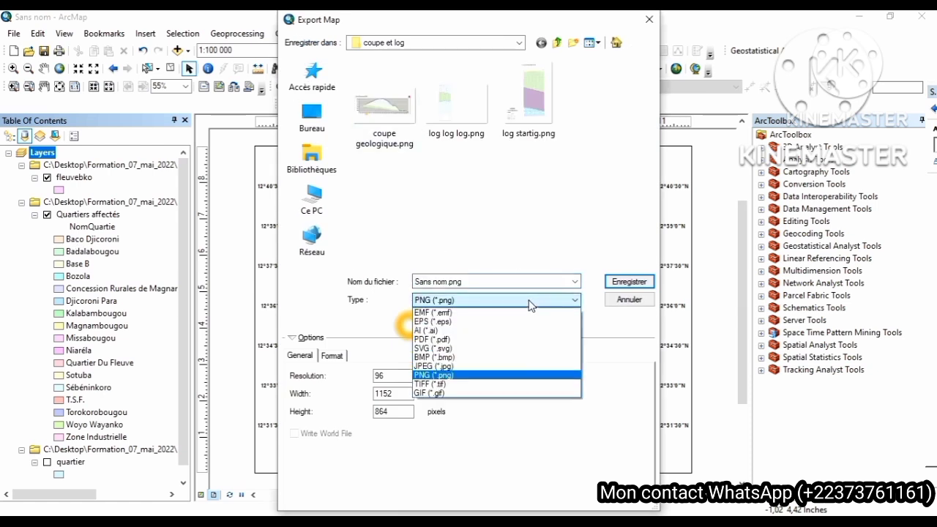
left_click(460, 339)
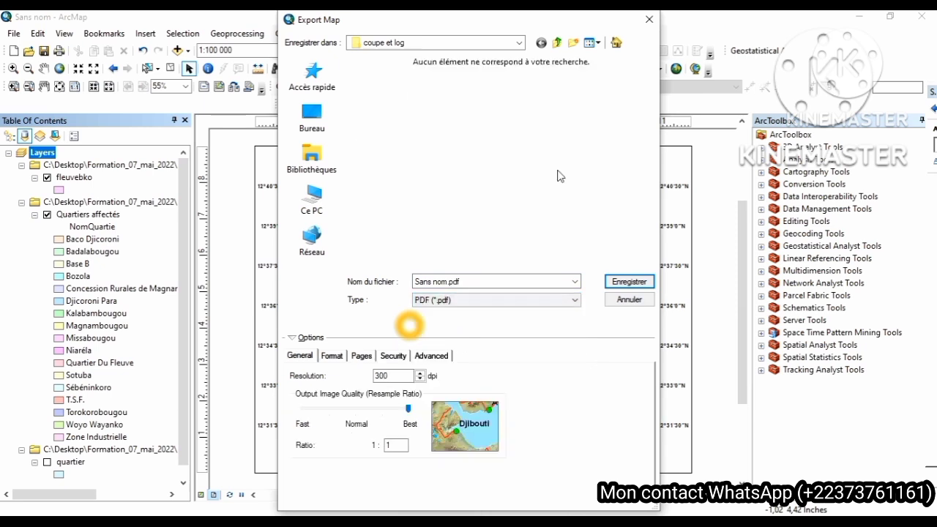
left_click(648, 21)
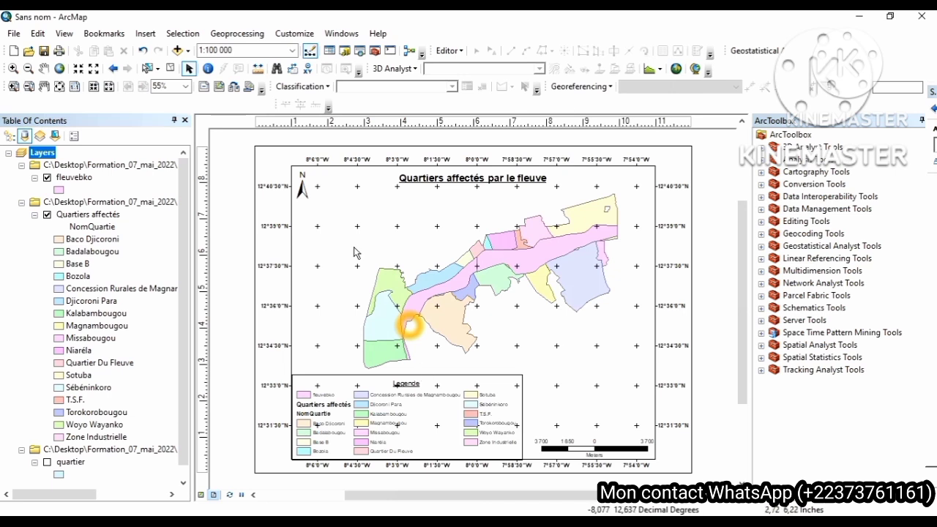
- Rename the NomQuartie heading under the Quartiers affectés layer as Noms
left_click(92, 227)
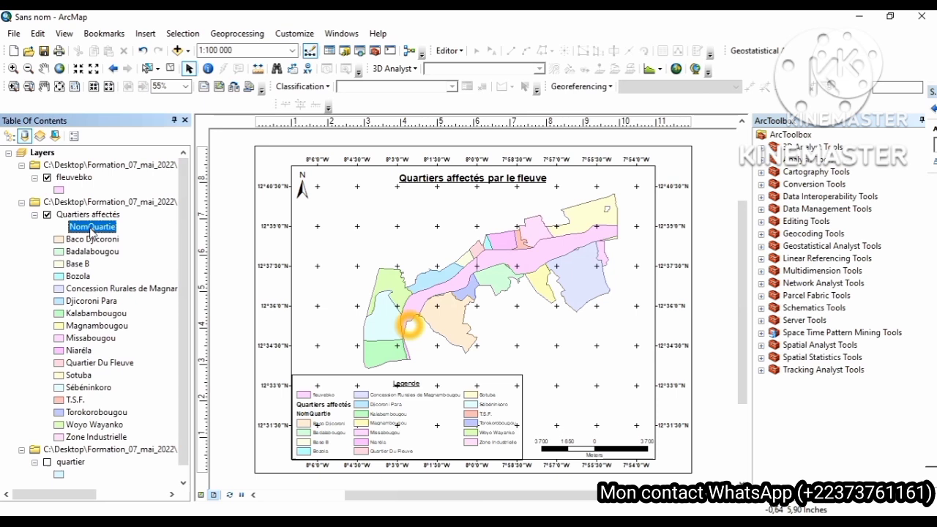
left_click(92, 228)
left_click(90, 228)
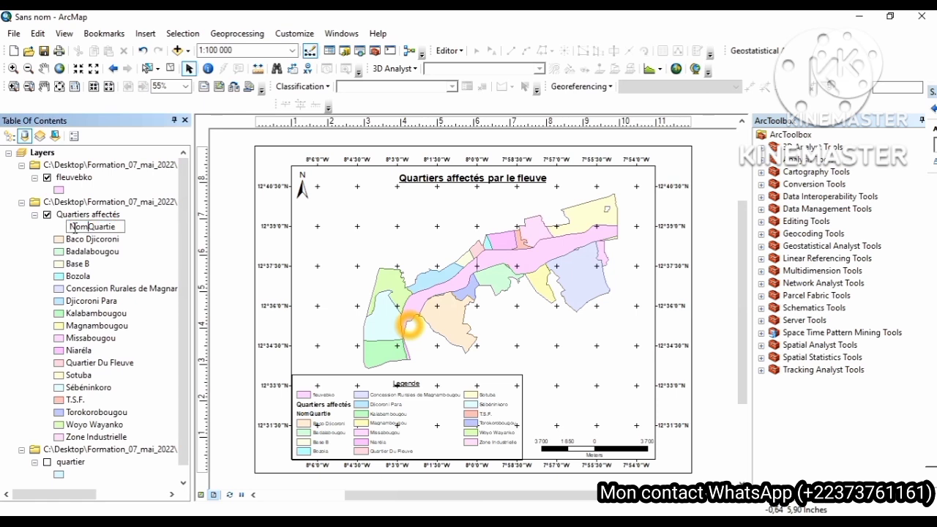
left_click(62, 228)
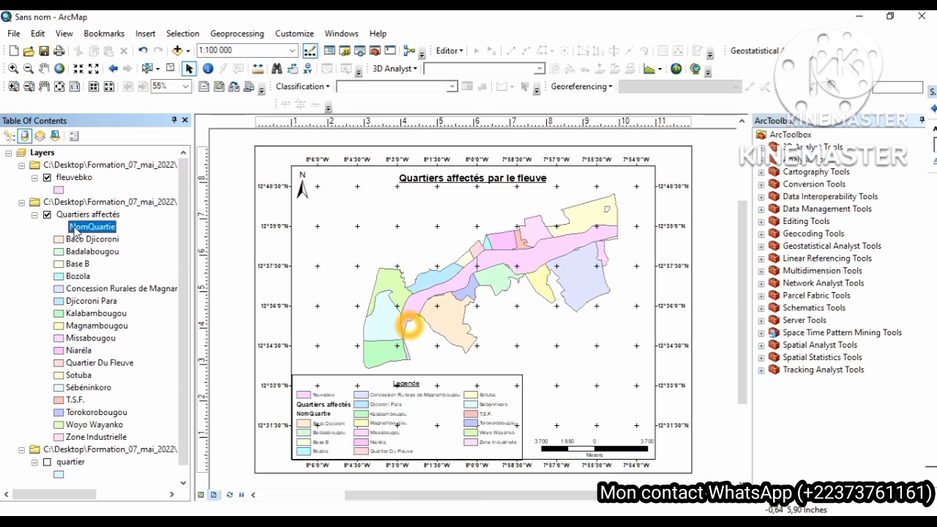
left_click(75, 229)
type("qaue")
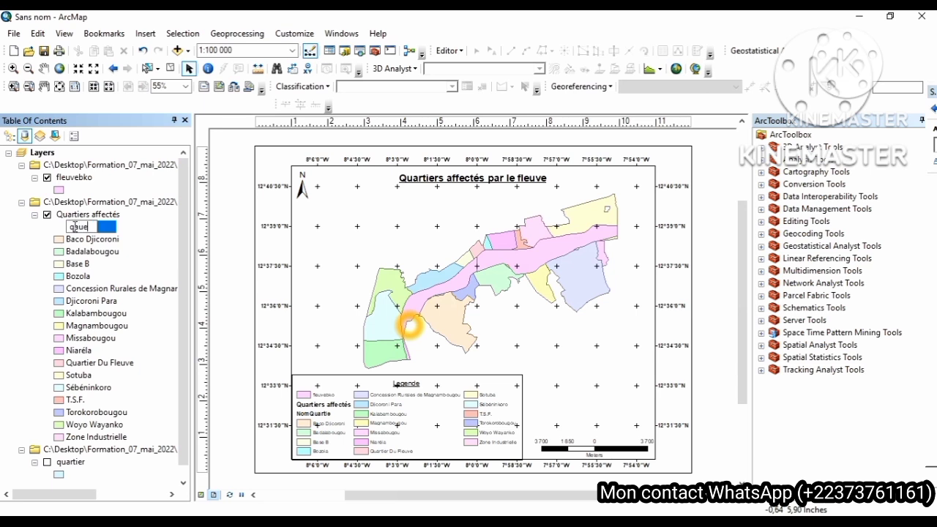
key("BackSpace")
key("BackSpace")
key("BackSpace")
type("Noms")
key("Return")
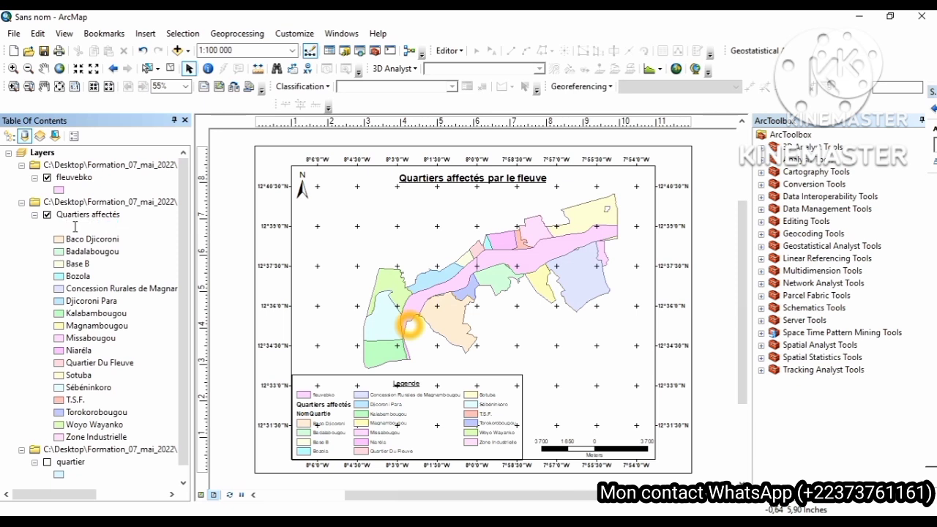
- Rename the fleuvebko layer as Portion du fleuve Niger
left_click(73, 178)
left_click(87, 179)
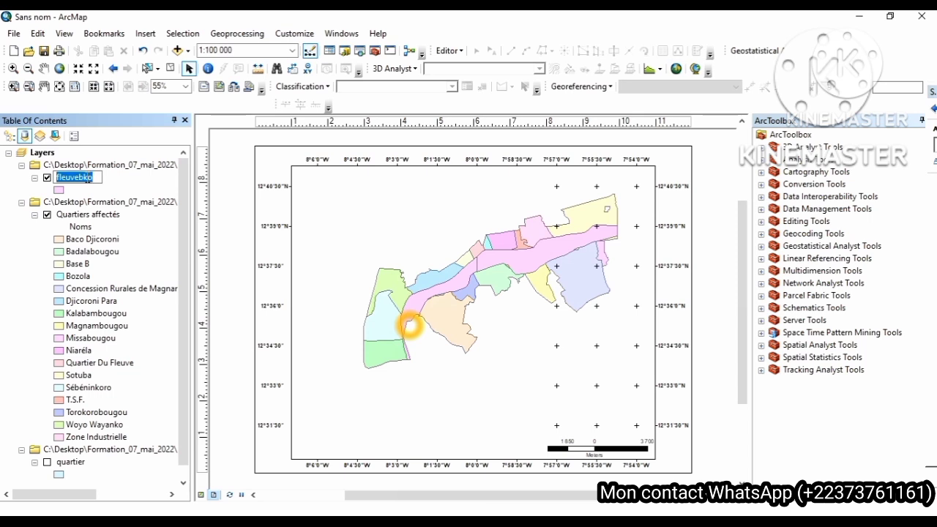
type("p")
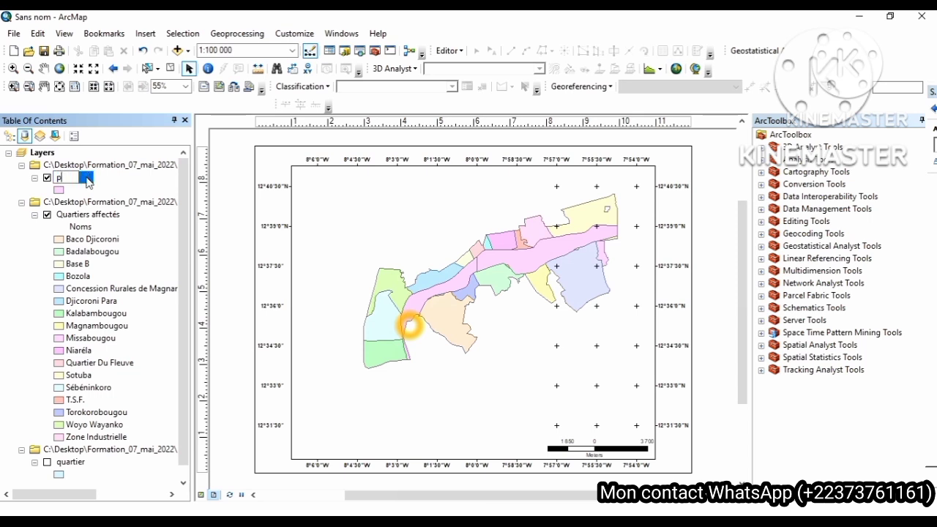
type("Portion du")
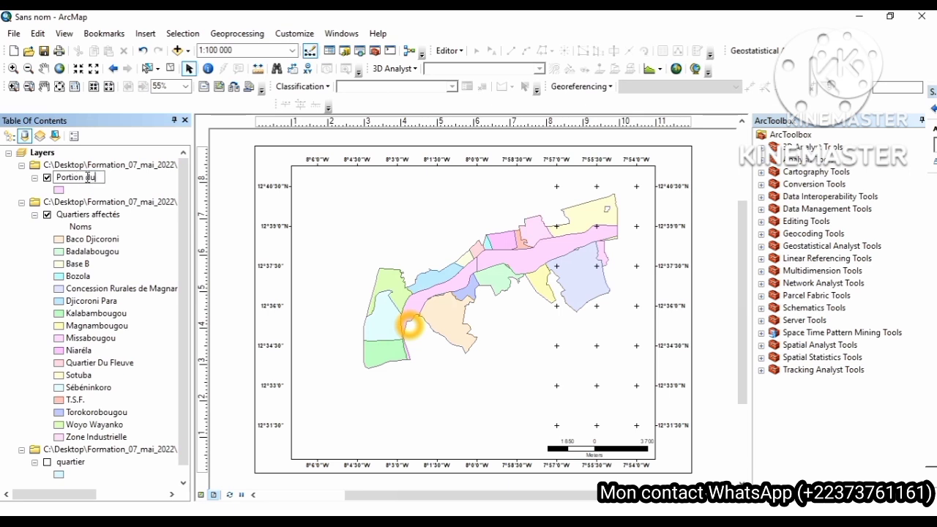
type(" fleuve Niger")
key("Return")
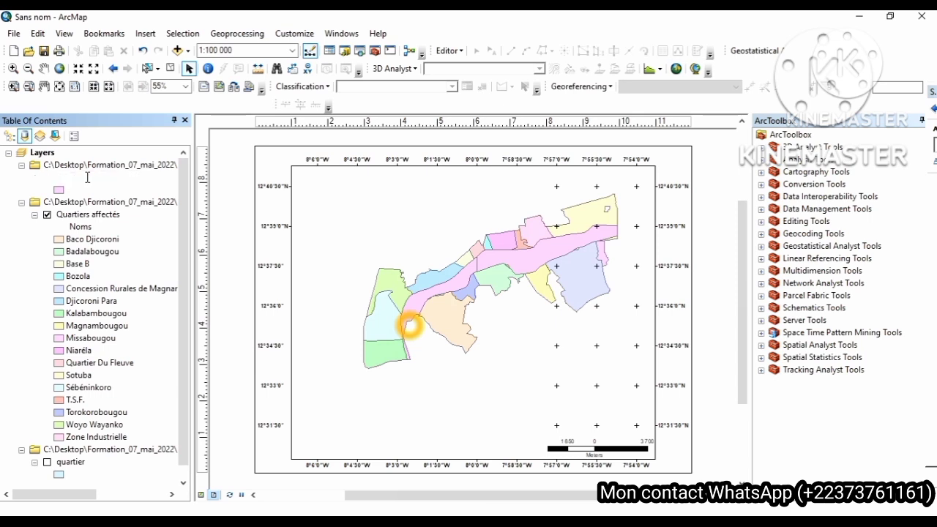